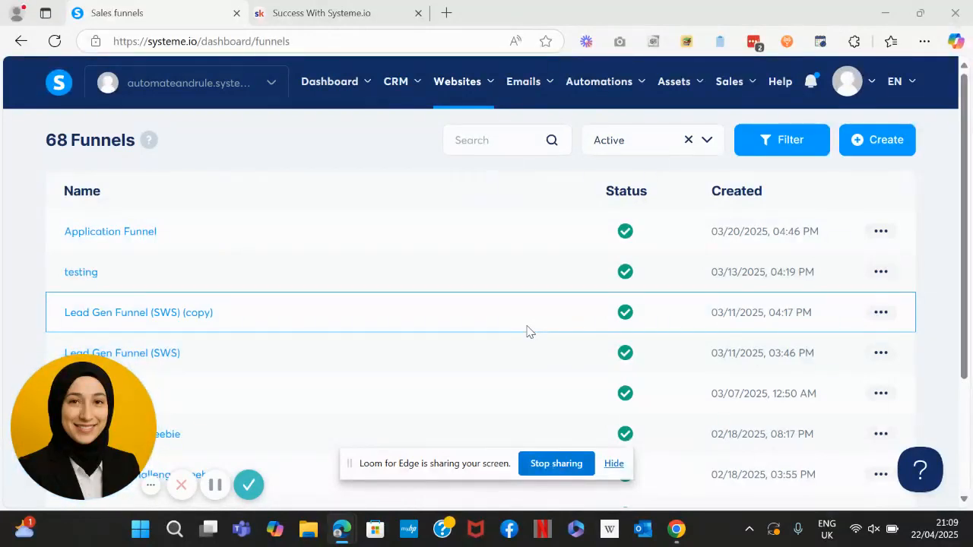
pyautogui.moveTo(464, 89)
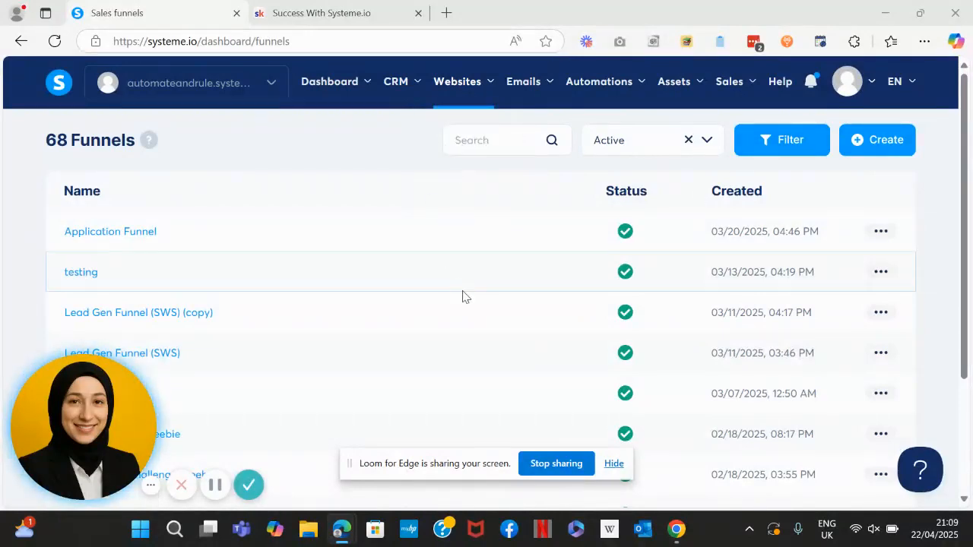
pyautogui.click(866, 151)
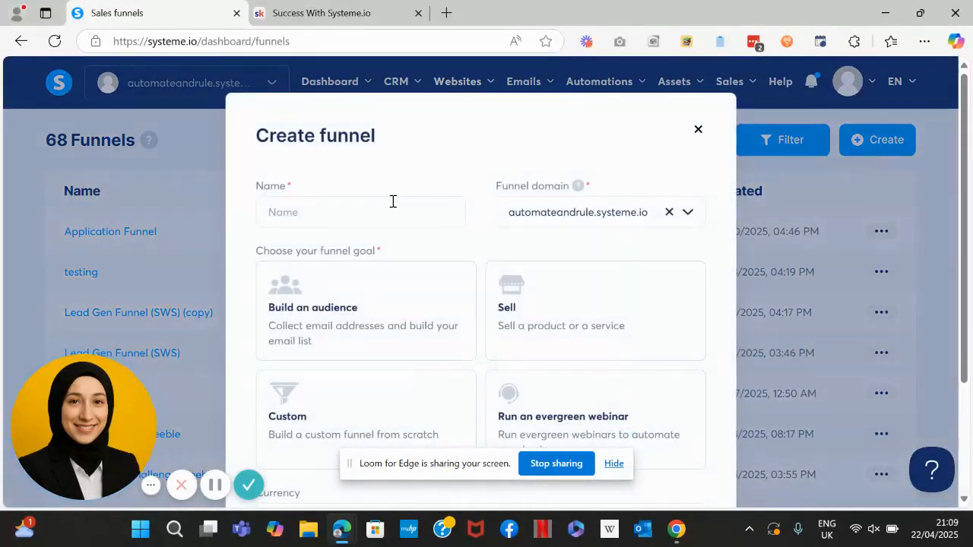
pyautogui.click(382, 207)
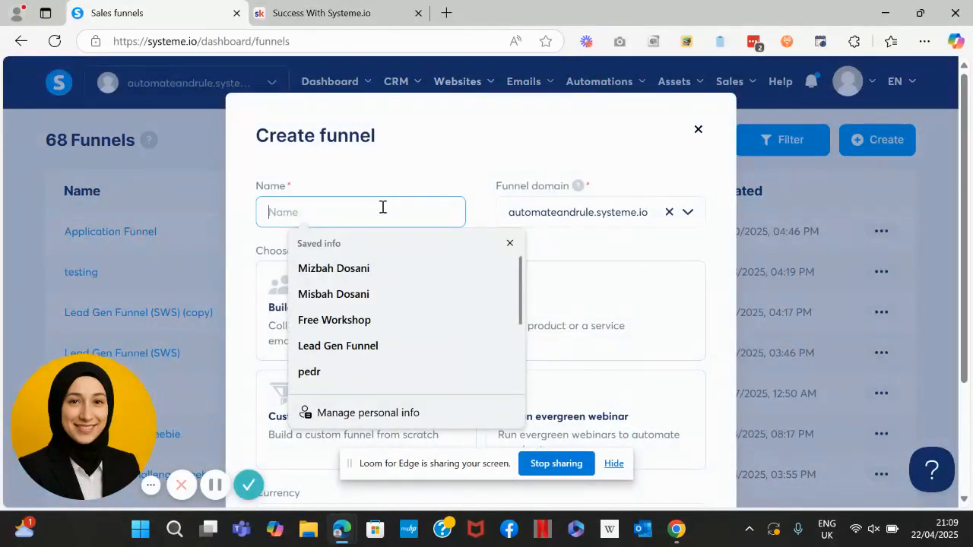
pyautogui.write('Lead Gen ')
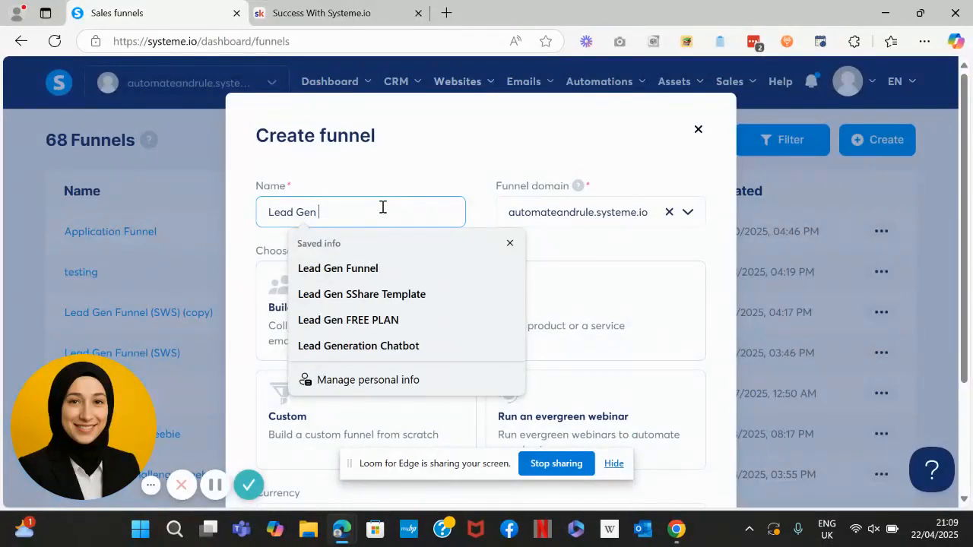
pyautogui.write('Funnel')
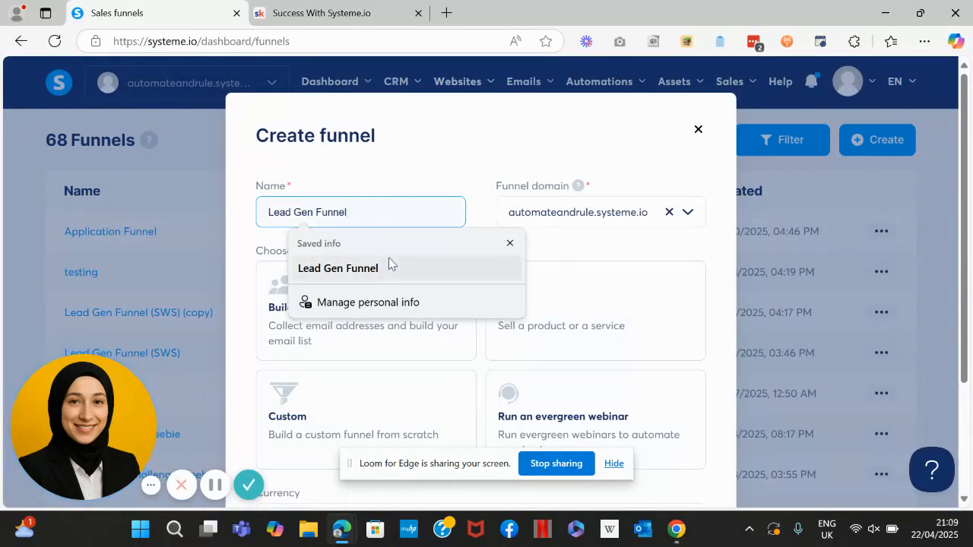
pyautogui.click(388, 262)
pyautogui.click(644, 222)
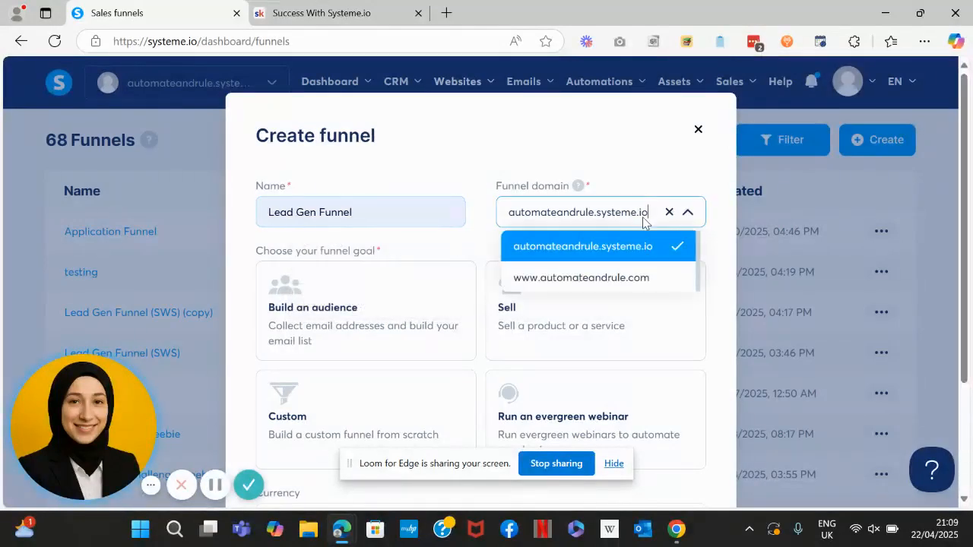
pyautogui.click(622, 277)
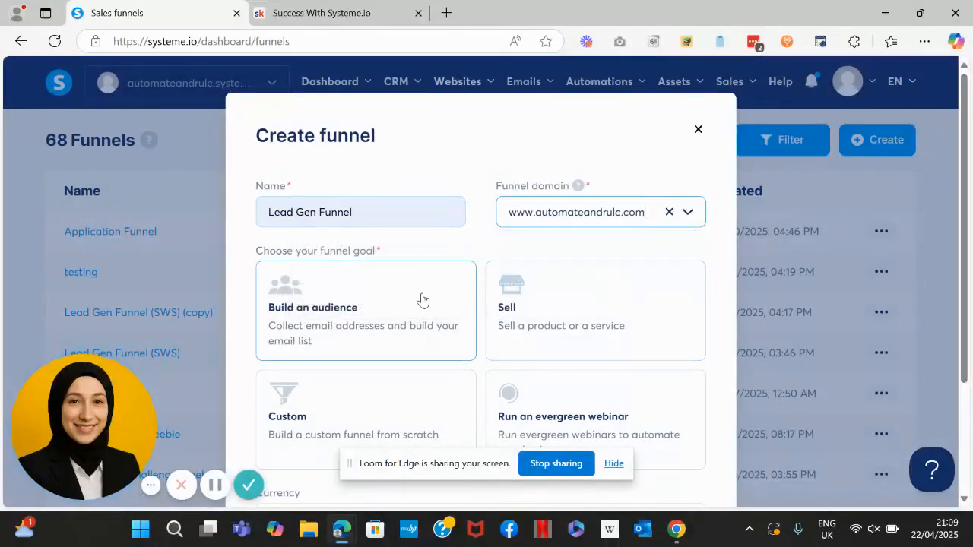
# Choose "Build an audience" as the goal of the new funnel and save it
pyautogui.scroll(-2, 422, 300)
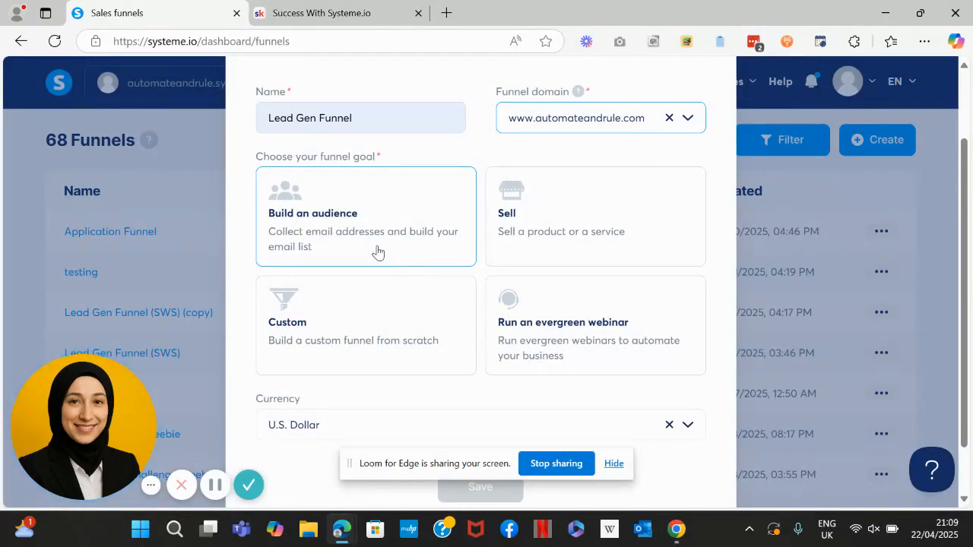
pyautogui.click(403, 234)
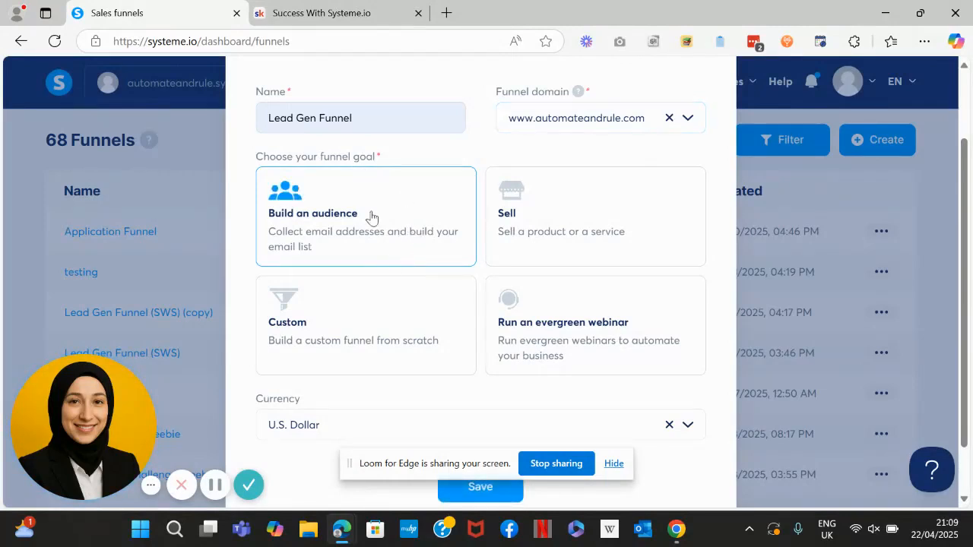
pyautogui.scroll(-1, 481, 281)
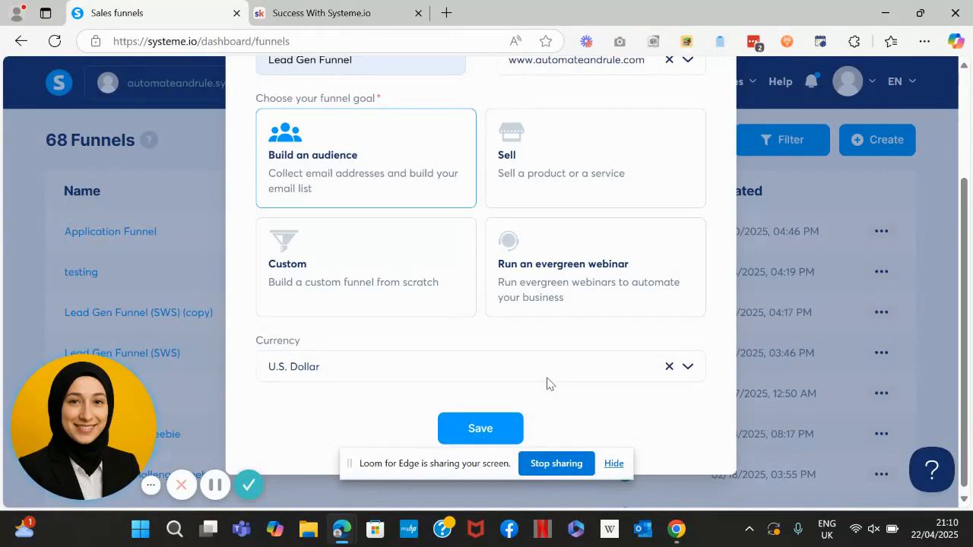
pyautogui.click(480, 428)
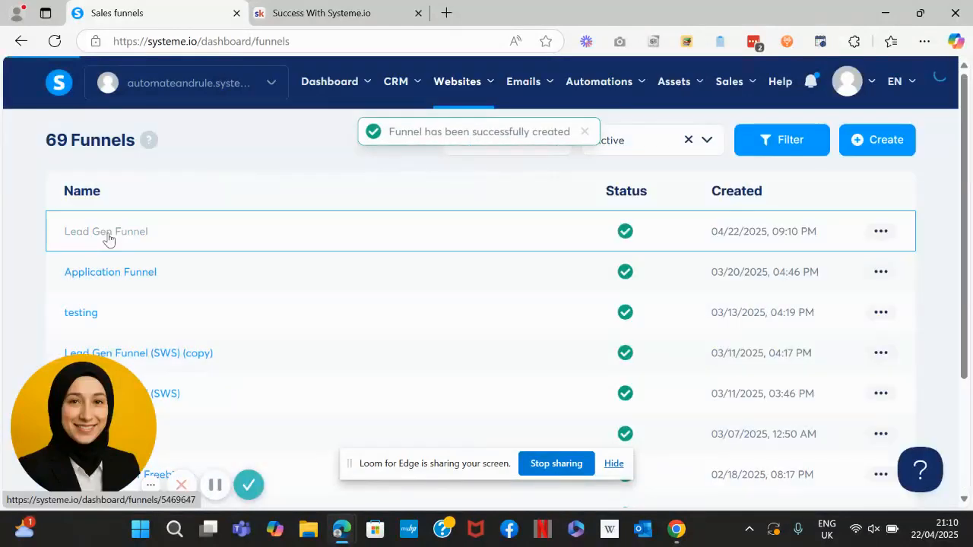
# Open the newly created Lead Gen Funnel from the funnels list
pyautogui.click(107, 232)
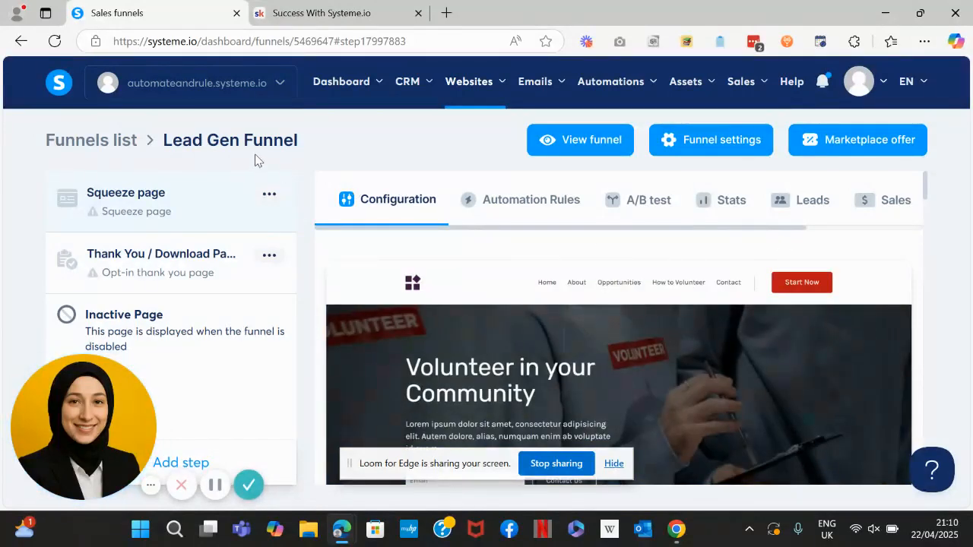
pyautogui.moveTo(206, 237); pyautogui.dragTo(160, 175)
pyautogui.moveTo(926, 193)
pyautogui.mouseDown()
pyautogui.moveTo(939, 392)
pyautogui.moveTo(921, 189)
pyautogui.mouseUp()
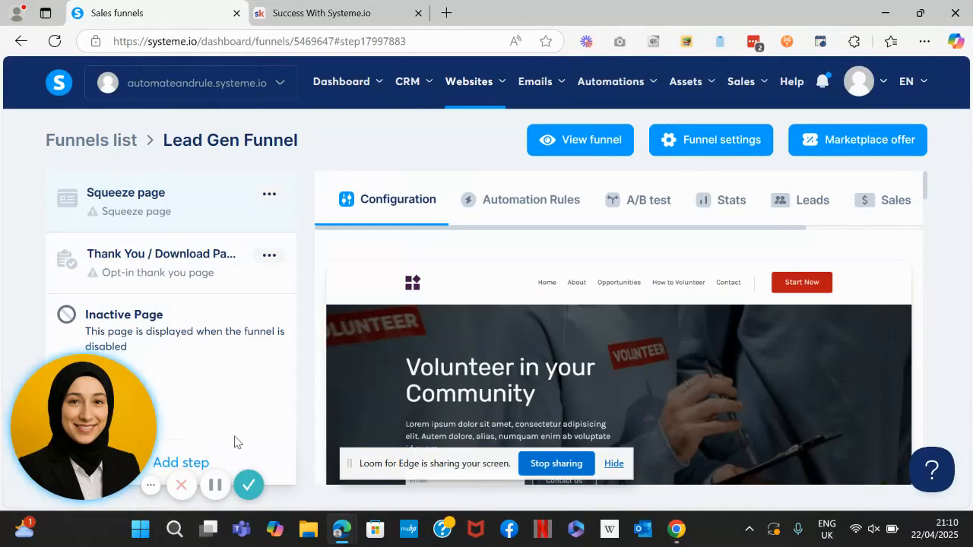
# Add a funnel step named "Free Workshop" of type Squeeze page, started from scratch
pyautogui.click(196, 465)
pyautogui.click(362, 241)
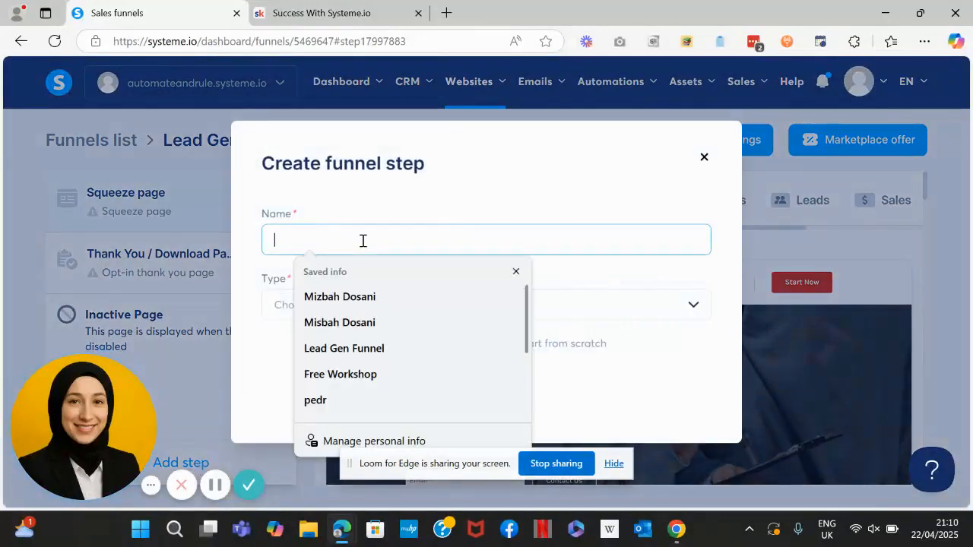
pyautogui.write('Fr')
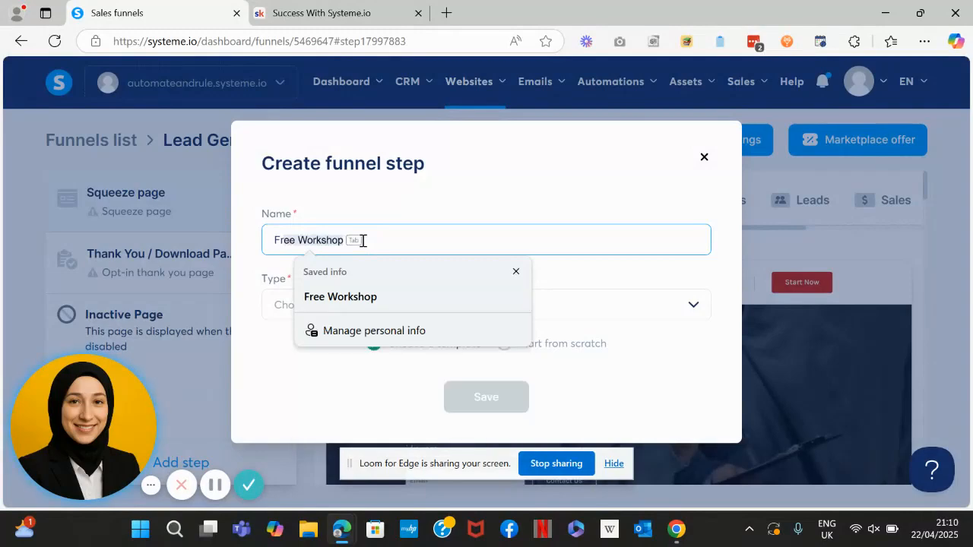
pyautogui.write('ee Workshop')
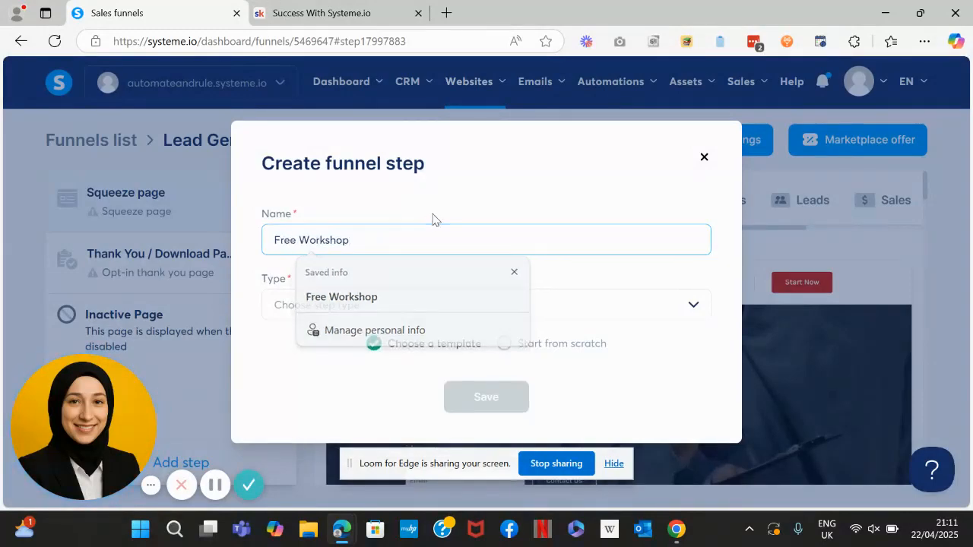
pyautogui.click(276, 307)
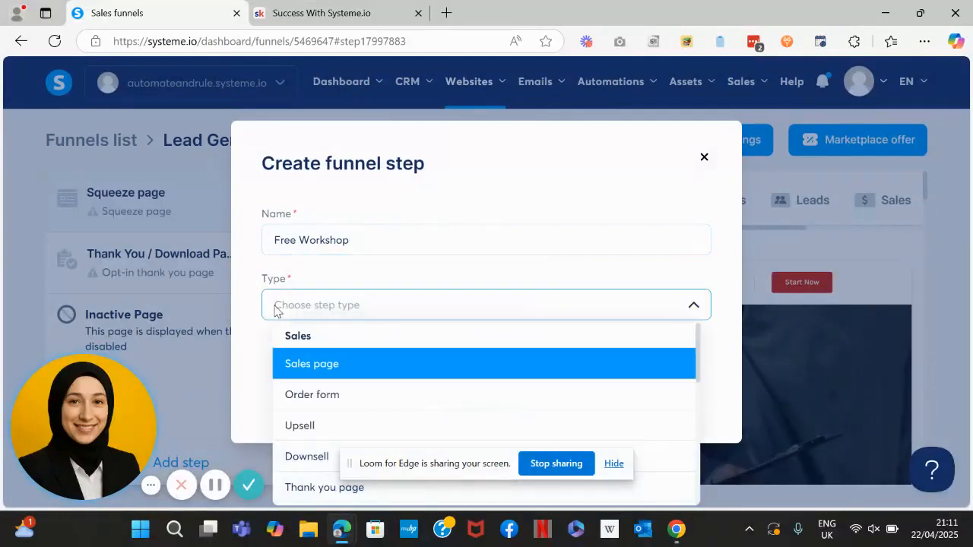
pyautogui.scroll(-3, 326, 348)
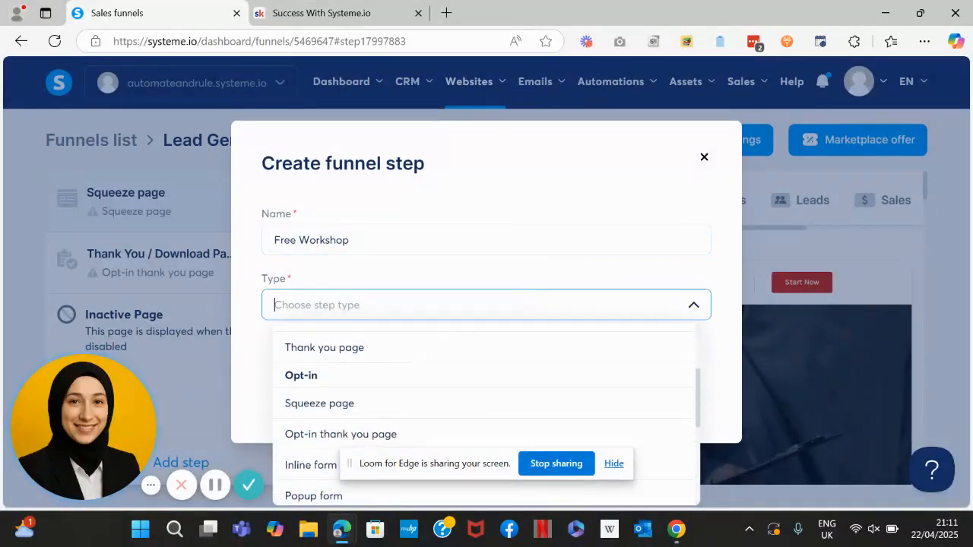
pyautogui.click(319, 402)
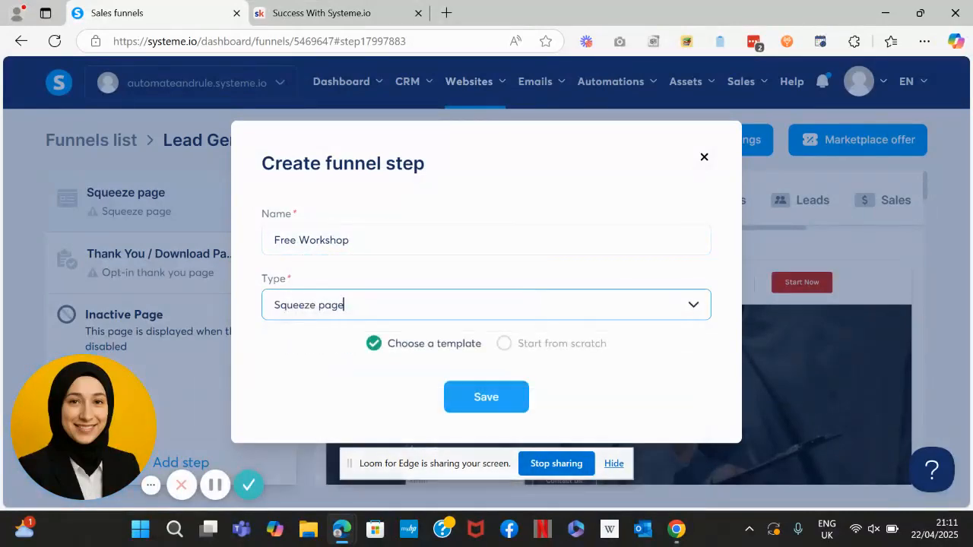
pyautogui.click(513, 346)
pyautogui.click(499, 403)
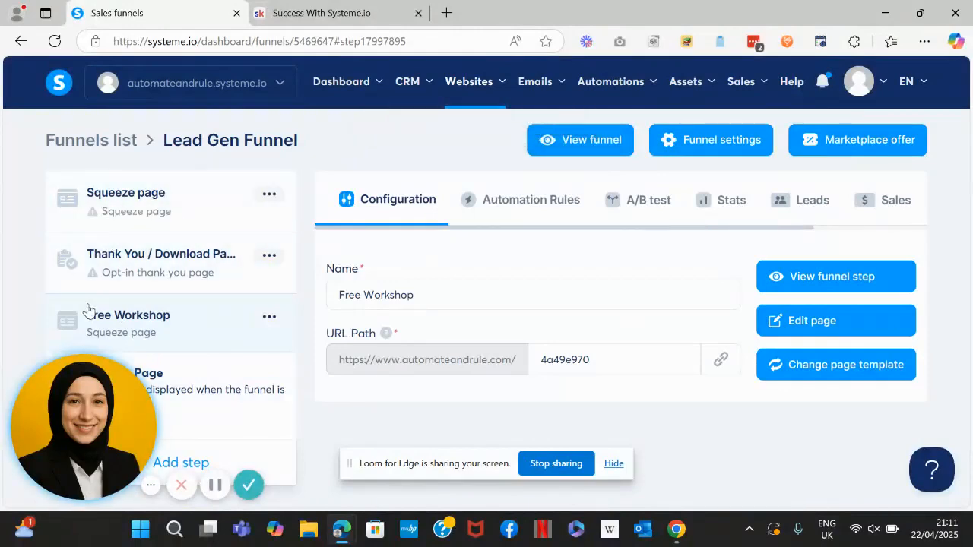
# Move the Free Workshop step to the start of the funnel and remove the original Squeeze page step
pyautogui.moveTo(76, 319); pyautogui.dragTo(166, 258)
pyautogui.click(269, 251)
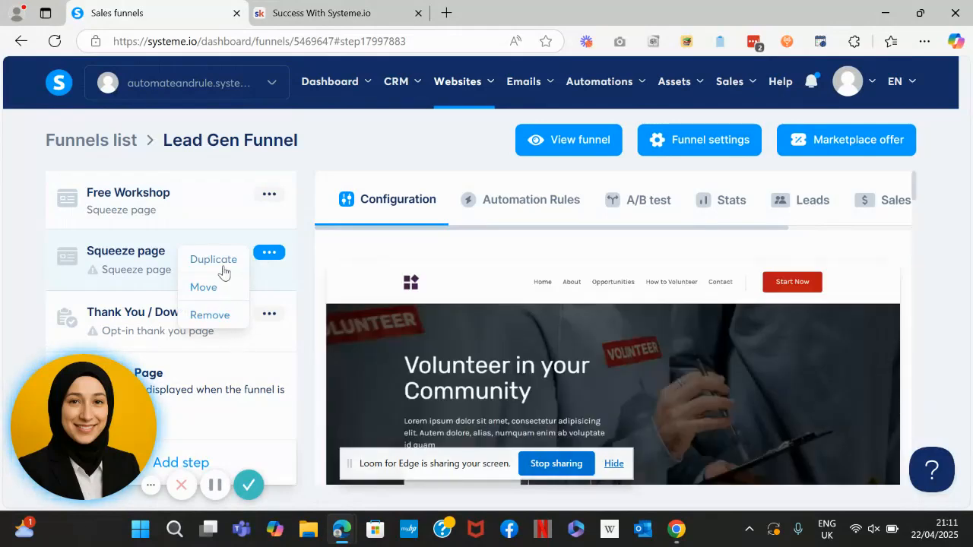
pyautogui.click(219, 317)
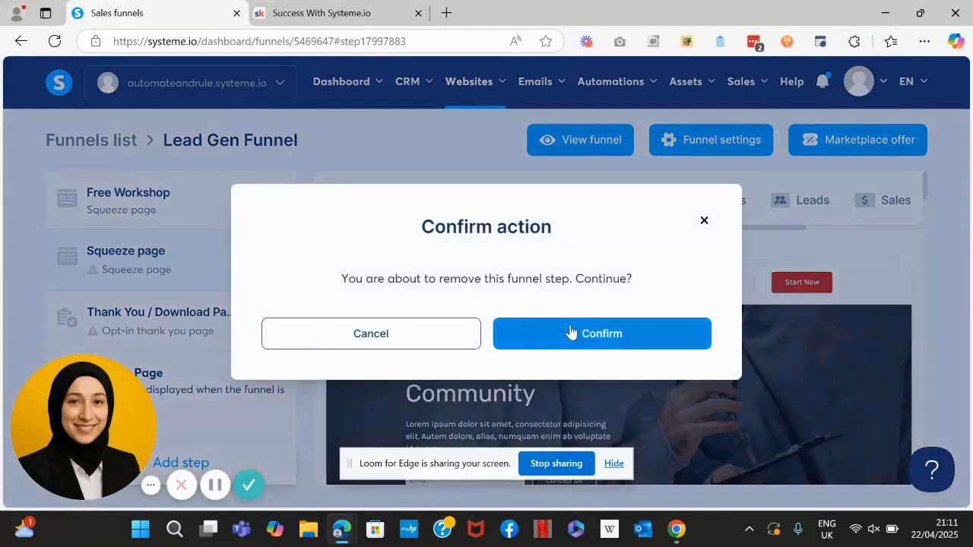
pyautogui.click(571, 332)
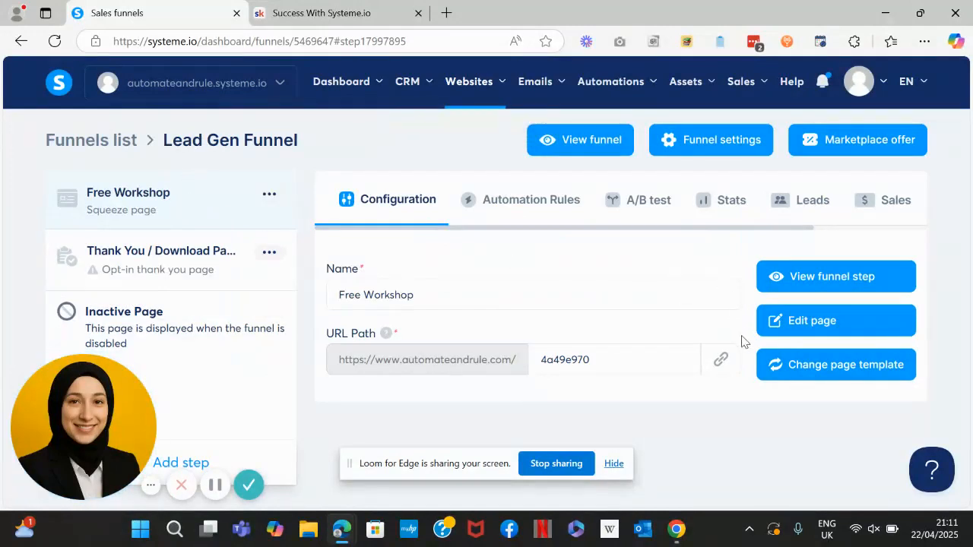
# Open the Free Workshop page for editing and add a headline reading "Building A Profitable Sales Funnel"
pyautogui.click(819, 328)
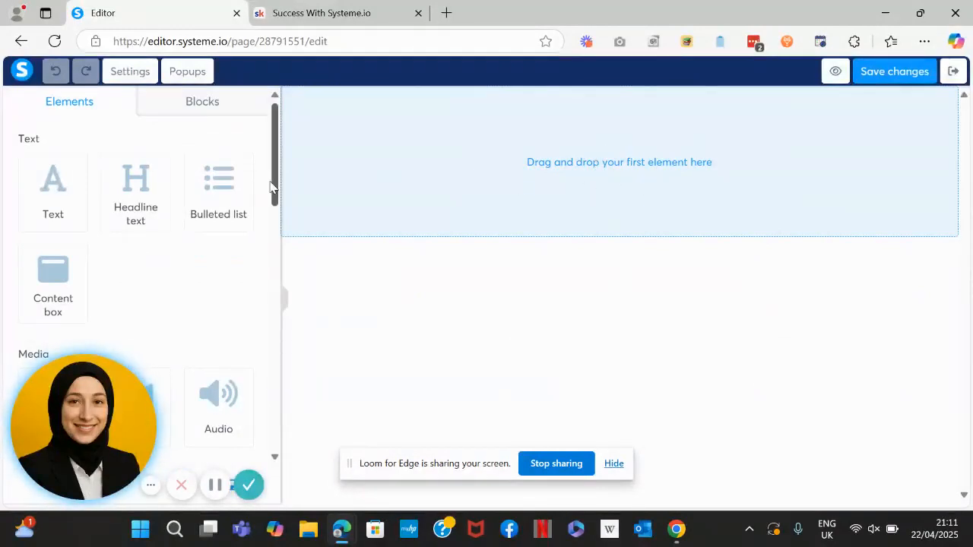
pyautogui.moveTo(135, 182); pyautogui.dragTo(597, 145)
pyautogui.click(608, 148)
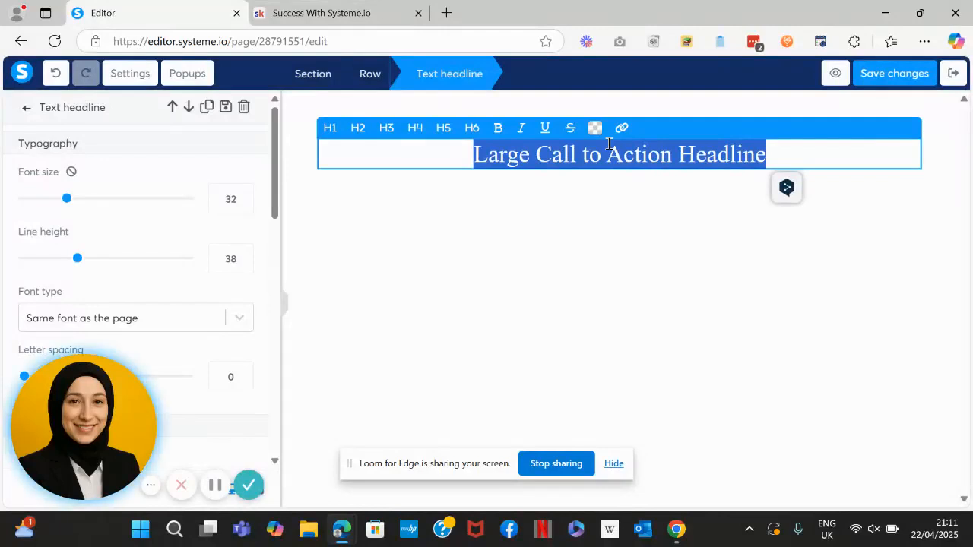
pyautogui.write('Build')
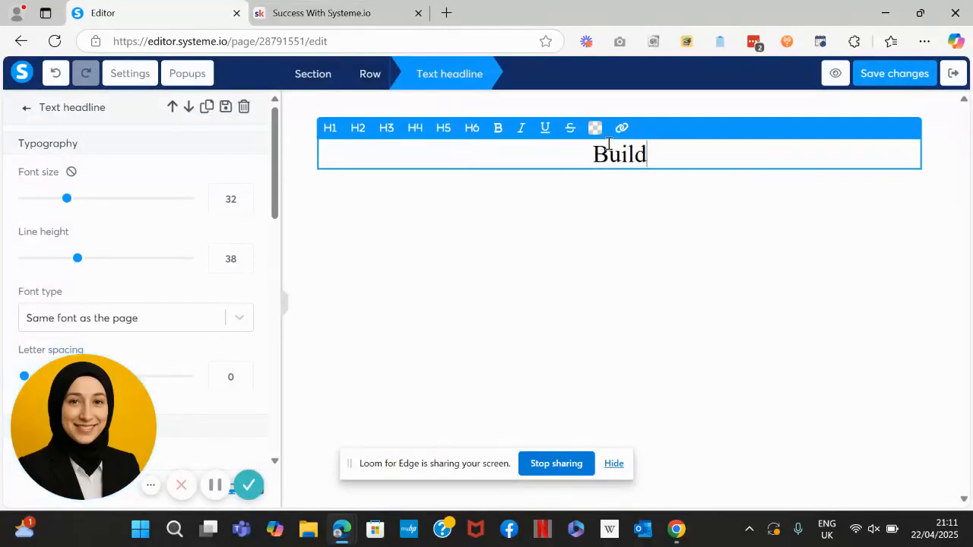
pyautogui.write('ing A')
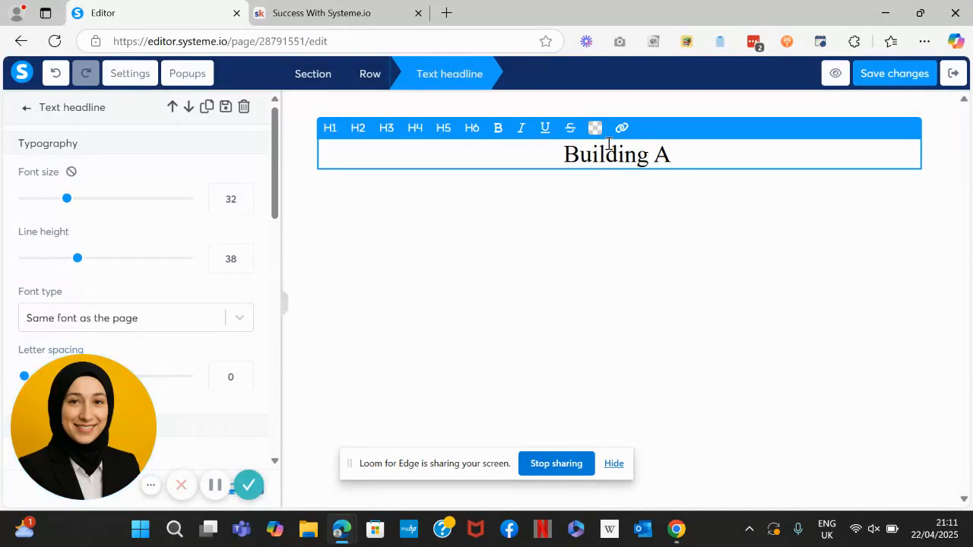
pyautogui.write(' Profit')
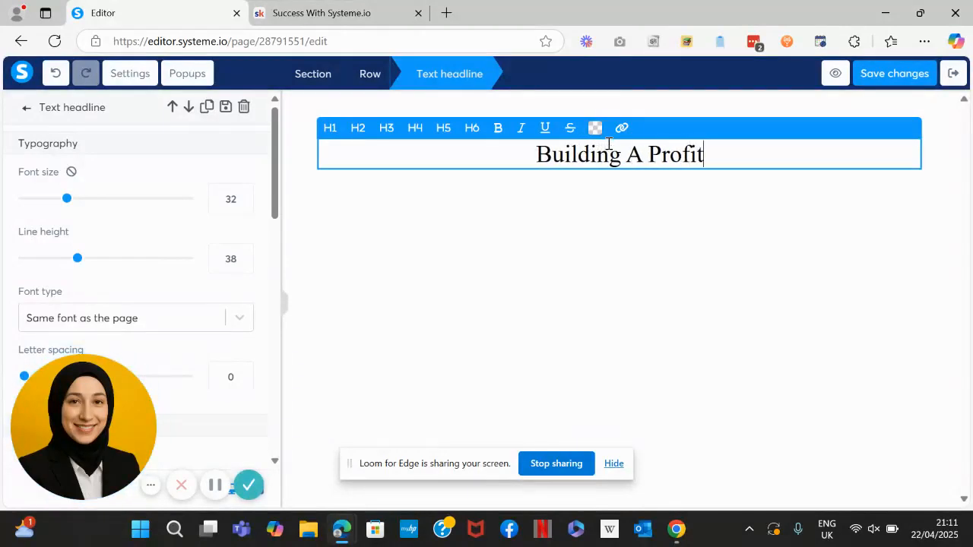
pyautogui.write('able S')
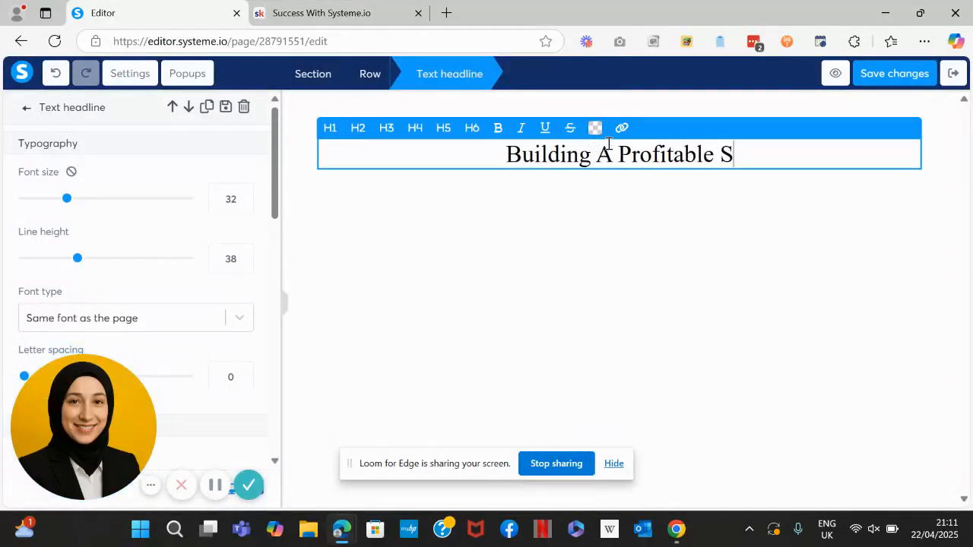
pyautogui.write('ales Funnel')
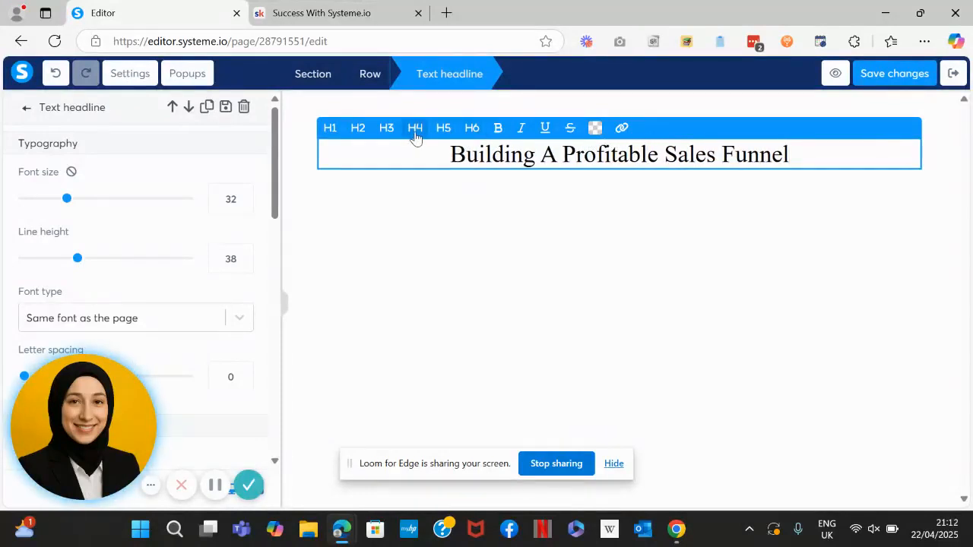
# Format the "Building A Profitable Sales Funnel" headline as H1
pyautogui.click(330, 129)
pyautogui.click(358, 128)
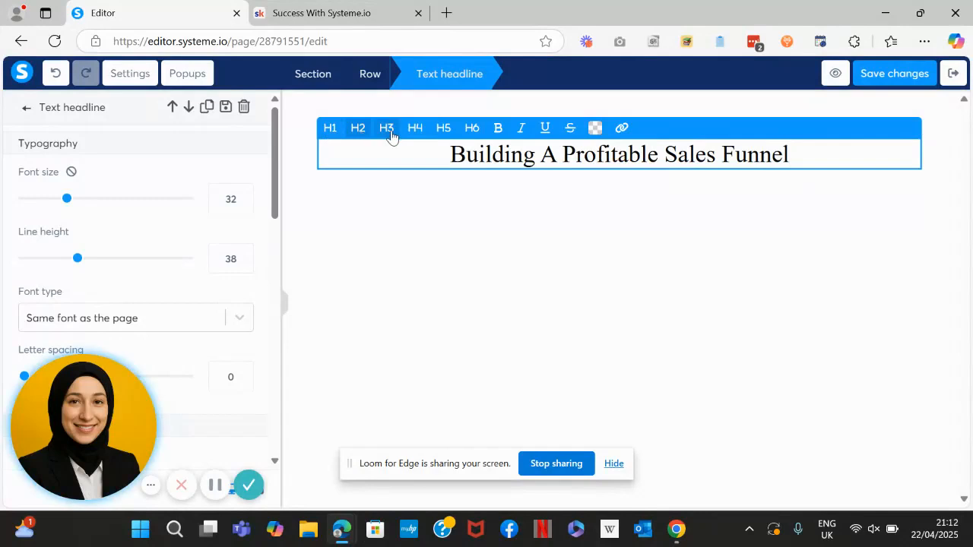
pyautogui.click(386, 128)
pyautogui.click(340, 130)
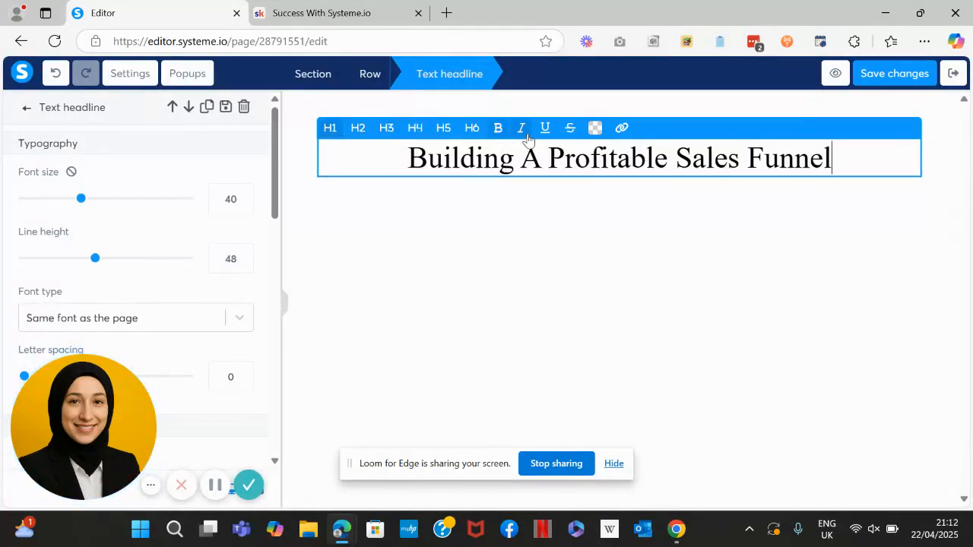
pyautogui.click(597, 135)
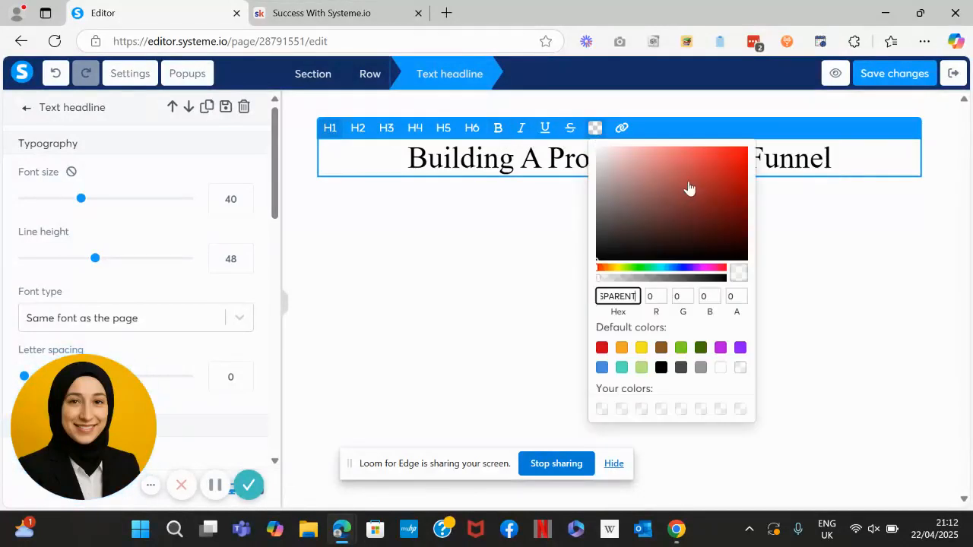
pyautogui.click(842, 160)
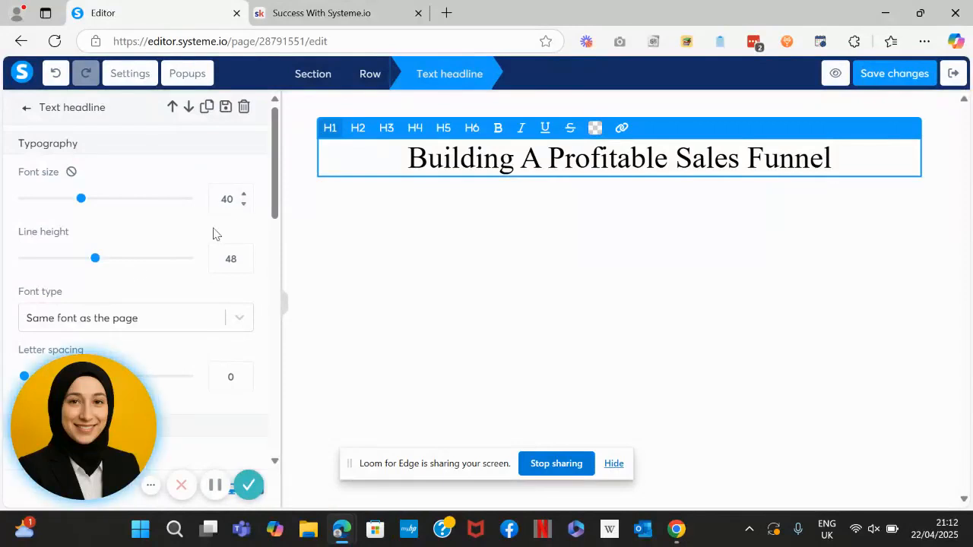
# Increase the headline's line height slightly
pyautogui.moveTo(95, 259)
pyautogui.mouseDown()
pyautogui.moveTo(114, 262)
pyautogui.moveTo(103, 265)
pyautogui.mouseUp()
pyautogui.moveTo(275, 196); pyautogui.dragTo(285, 298)
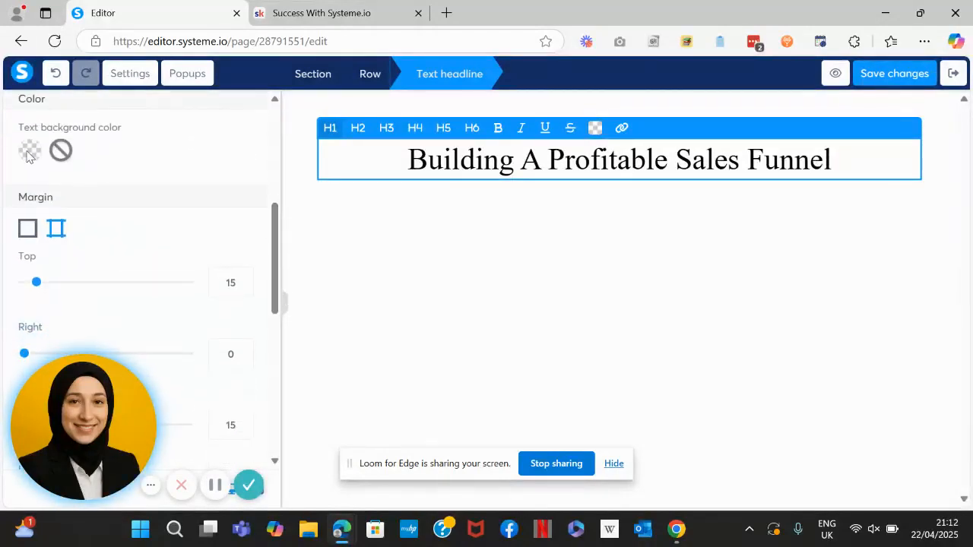
# Try a brown text background on the headline and reset it to transparent
pyautogui.click(28, 154)
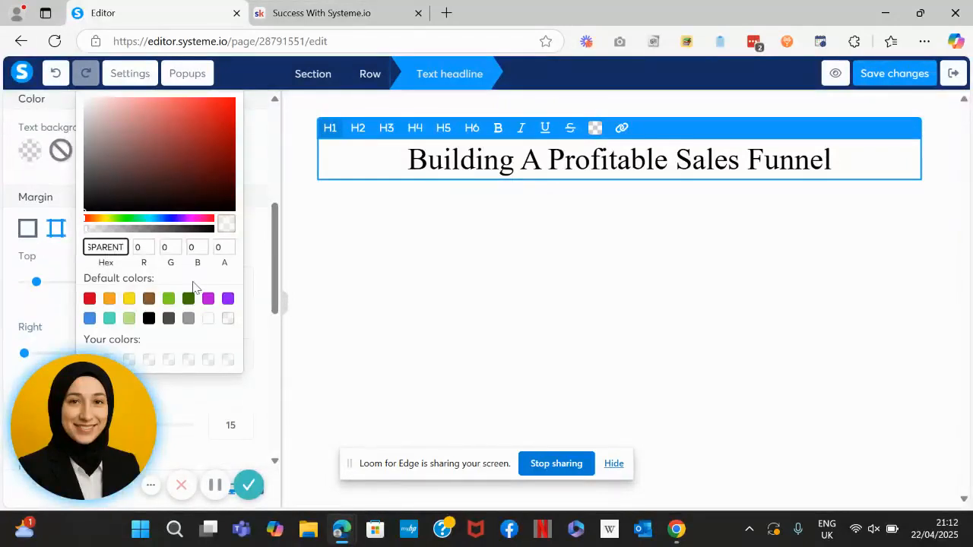
pyautogui.click(148, 297)
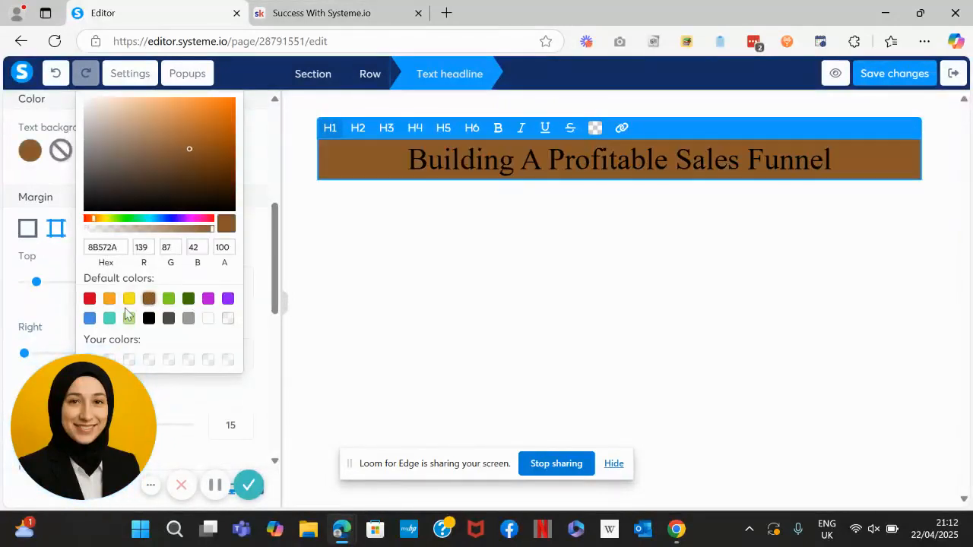
pyautogui.click(228, 320)
pyautogui.click(258, 215)
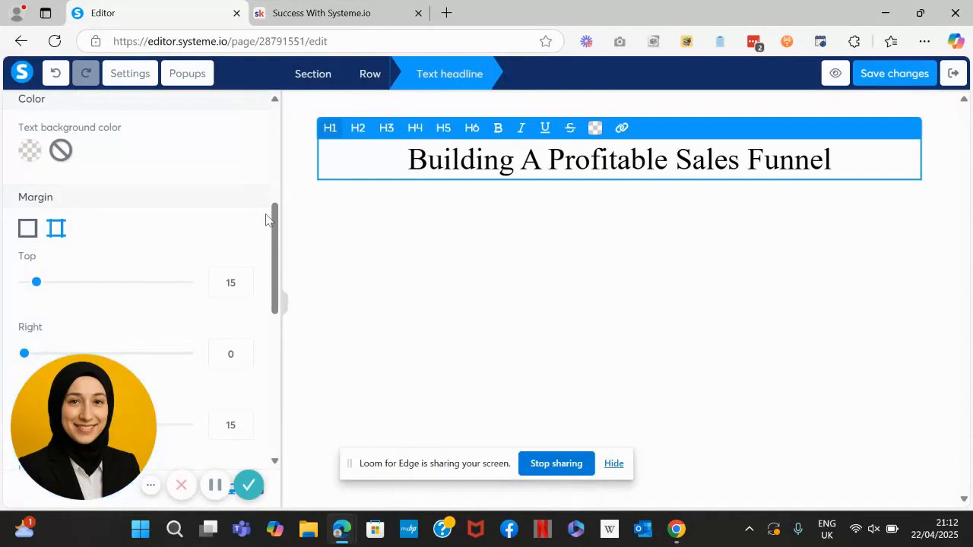
# Set the font size of the "Building A Profitable Sales Funnel" headline to 44
pyautogui.scroll(-2, 275, 251)
pyautogui.moveTo(275, 258); pyautogui.dragTo(280, 289)
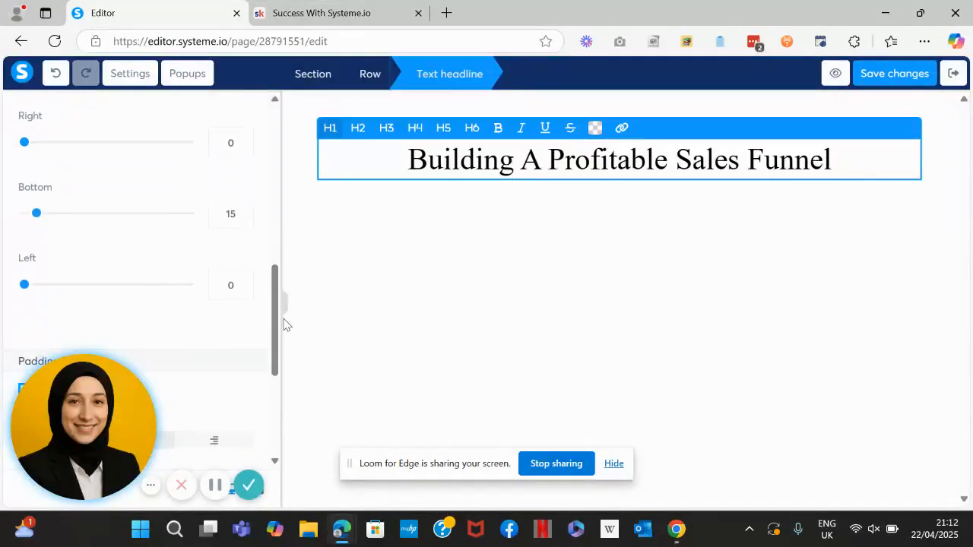
pyautogui.moveTo(278, 323); pyautogui.dragTo(283, 152)
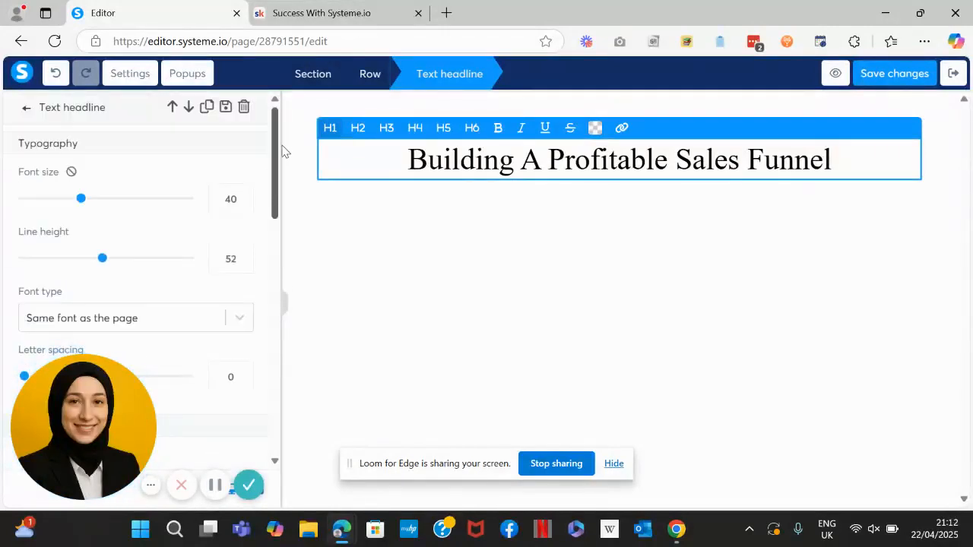
pyautogui.click(244, 196)
pyautogui.click(245, 196)
pyautogui.click(244, 197)
pyautogui.click(245, 196)
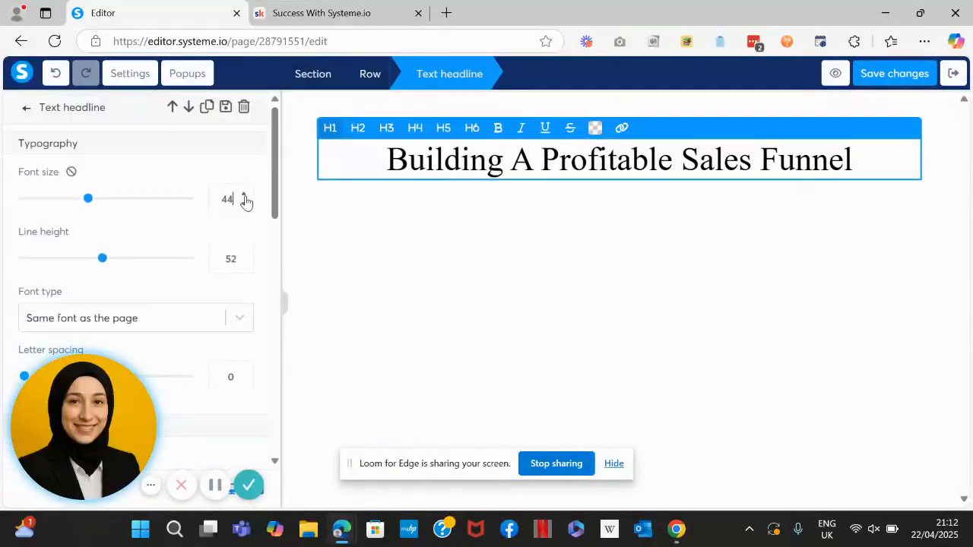
pyautogui.click(532, 232)
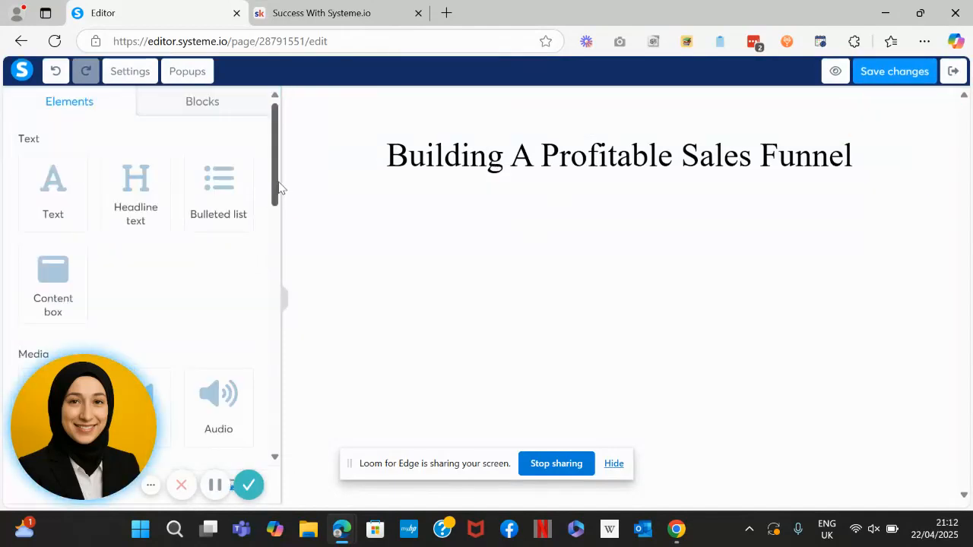
# Add a text element below the headline reading "Ever wondered how you too can have a professional sales funnel that brings you sales daily?"
pyautogui.moveTo(59, 190); pyautogui.dragTo(587, 176)
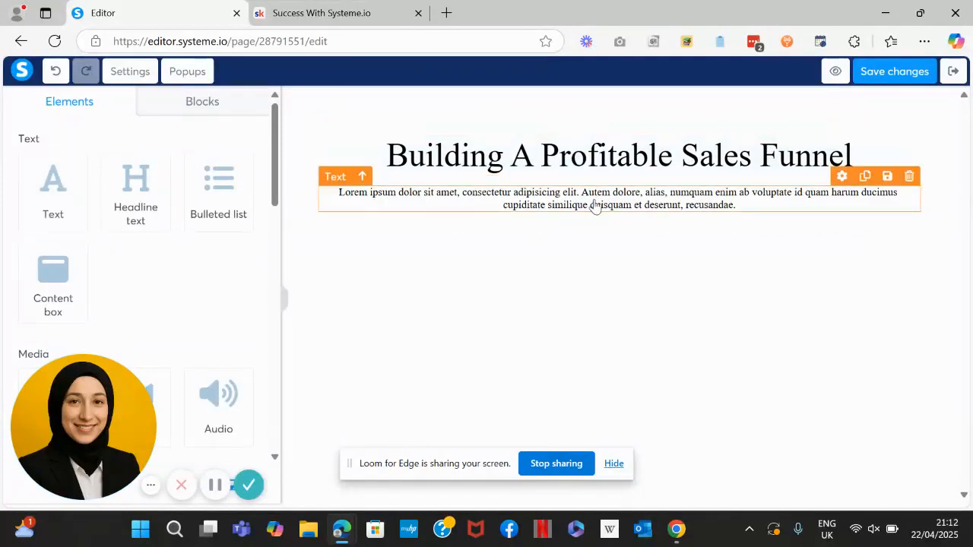
pyautogui.click(595, 208)
pyautogui.tripleClick(595, 199)
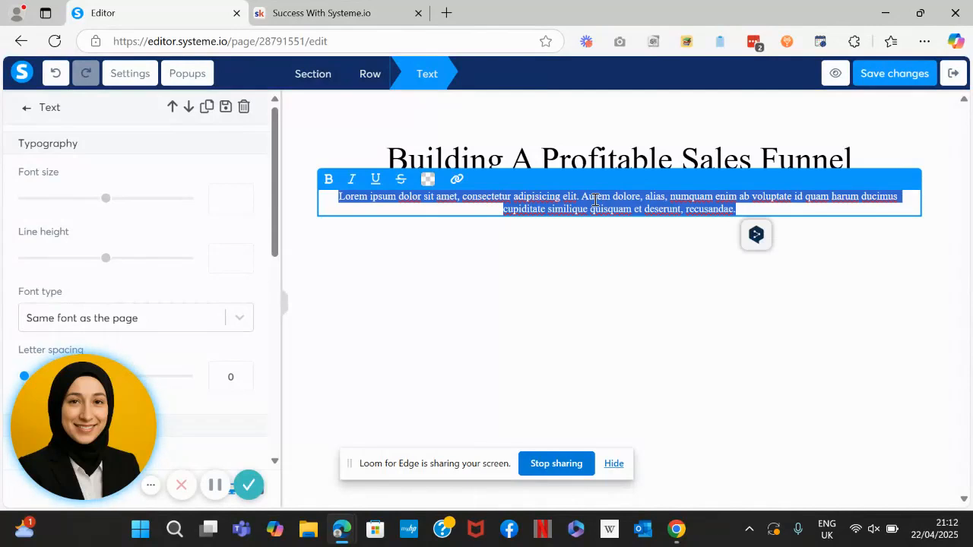
pyautogui.write('Ev')
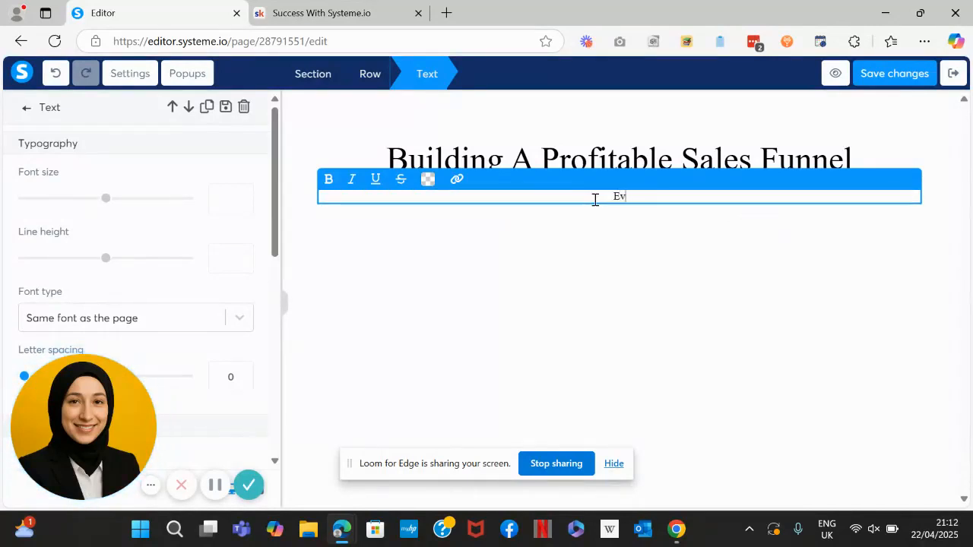
pyautogui.write('er wondered how you')
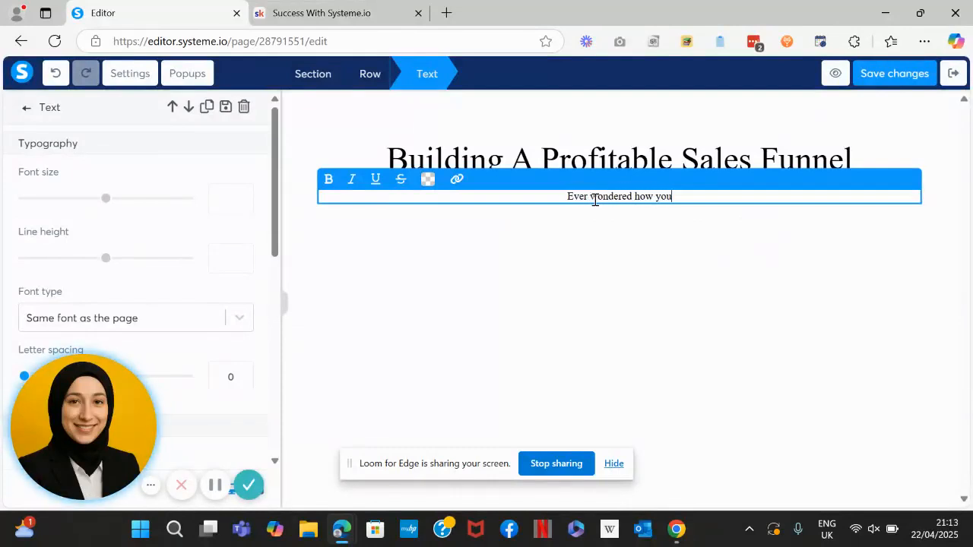
pyautogui.write(' too can ahve a ')
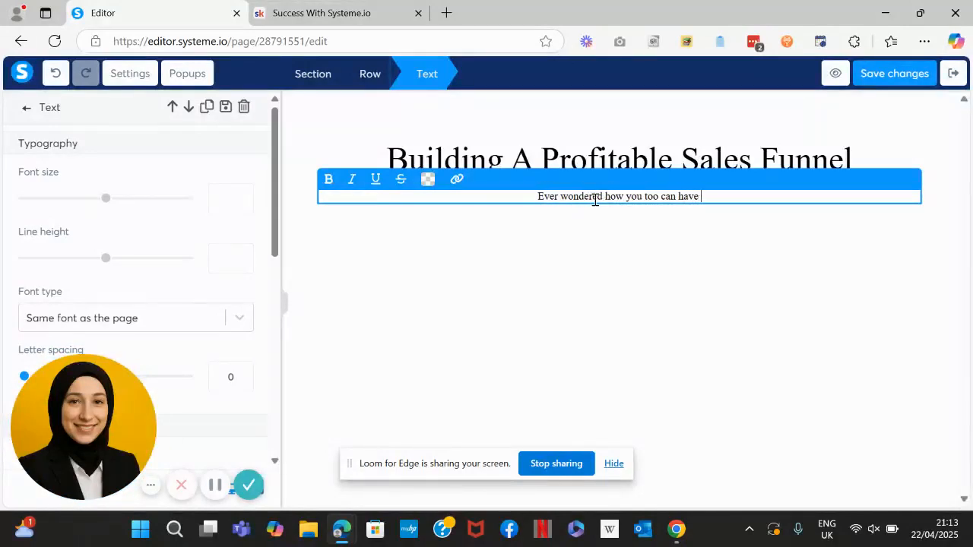
pyautogui.write('profession')
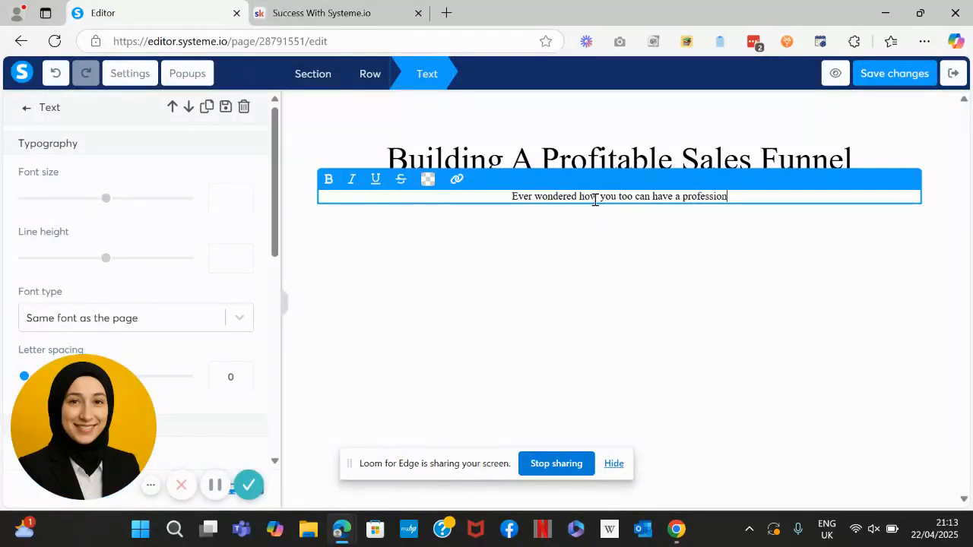
pyautogui.write('al sales funn')
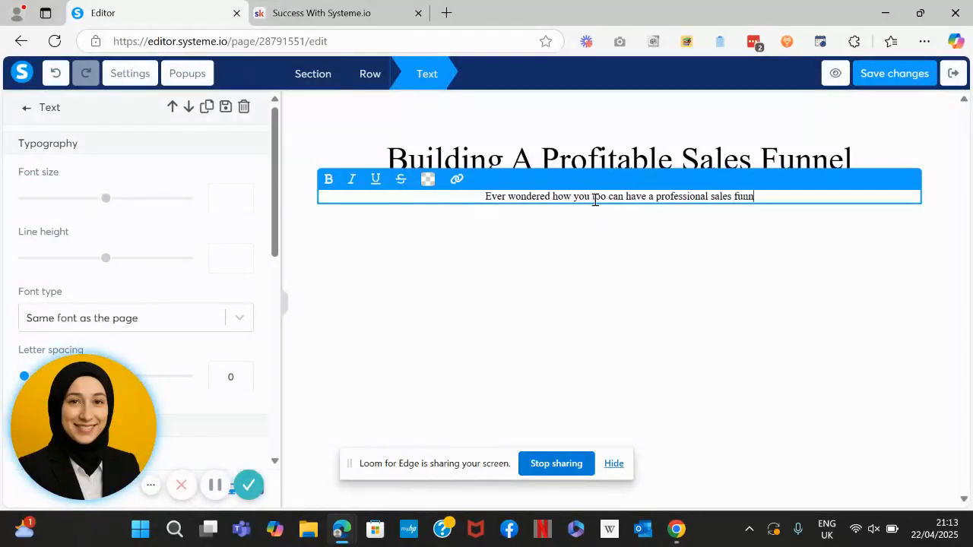
pyautogui.write('el that brings you sales daily? Watch')
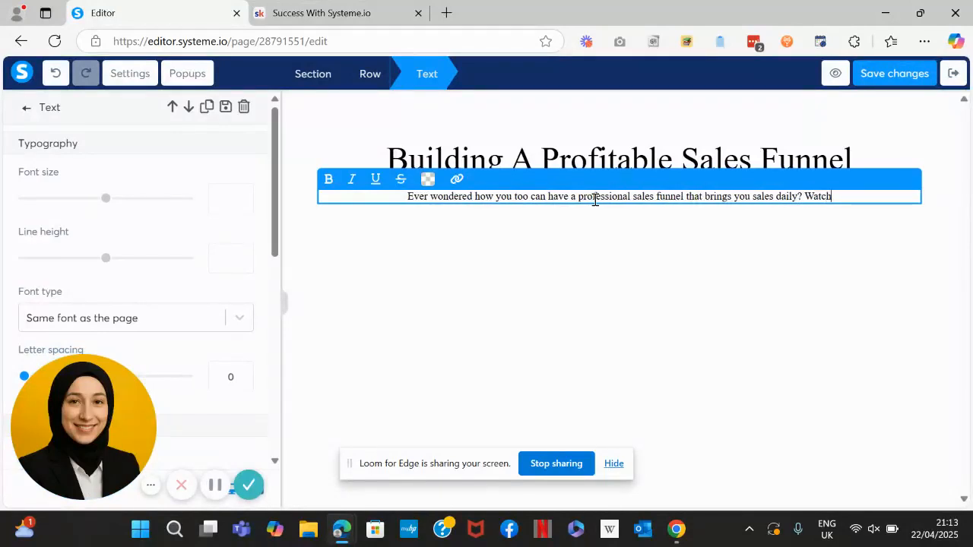
# Complete the text below the headline with the sentence "Watch my latest Workshop on Sales Funnel Below."
pyautogui.write(' my latest ')
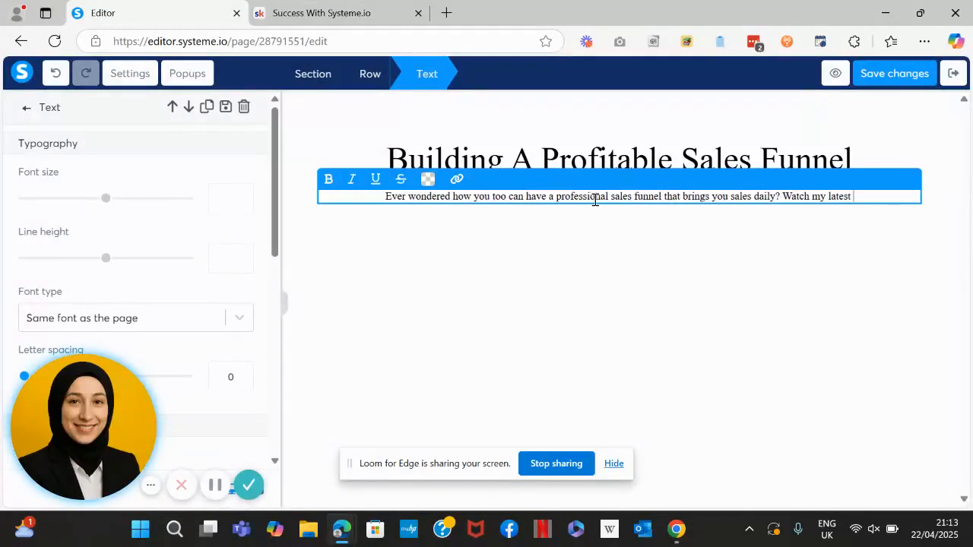
pyautogui.write('Worksh')
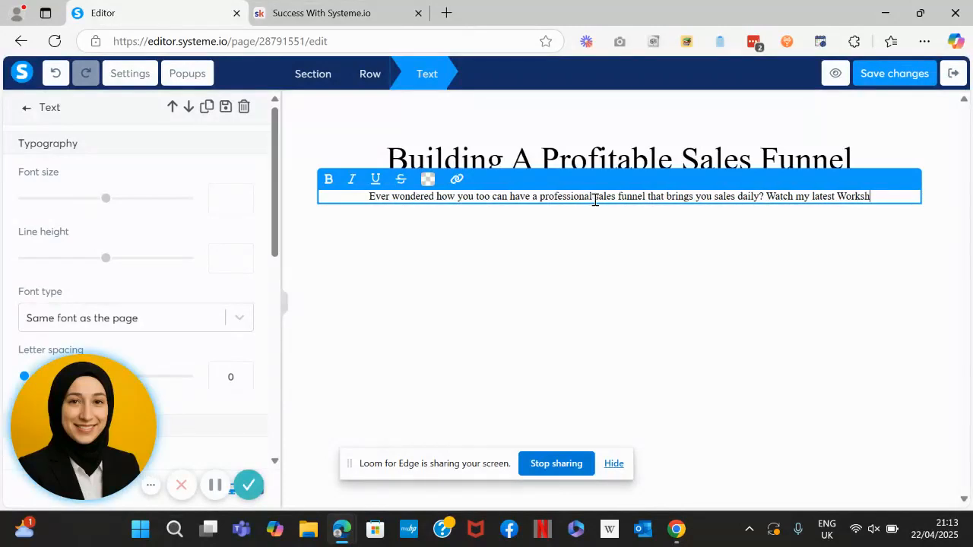
pyautogui.write('op on Sales Funnel Below.')
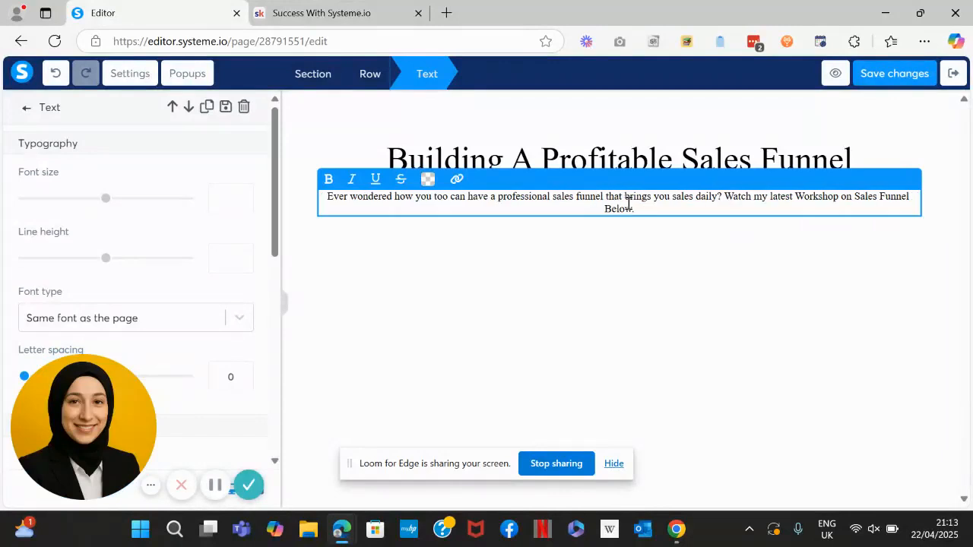
# Make the whole paragraph below the headline bold and set its font size to 20
pyautogui.moveTo(635, 208); pyautogui.dragTo(325, 197)
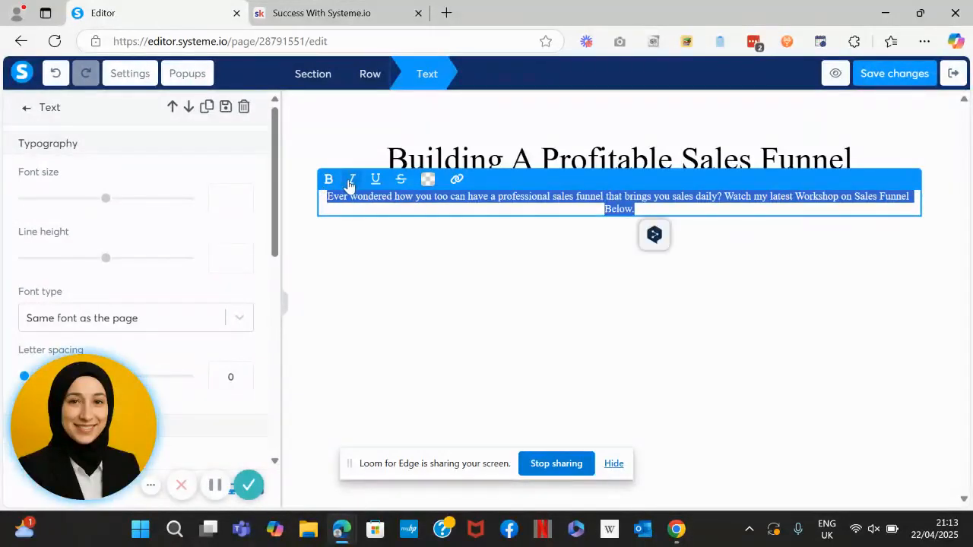
pyautogui.click(328, 180)
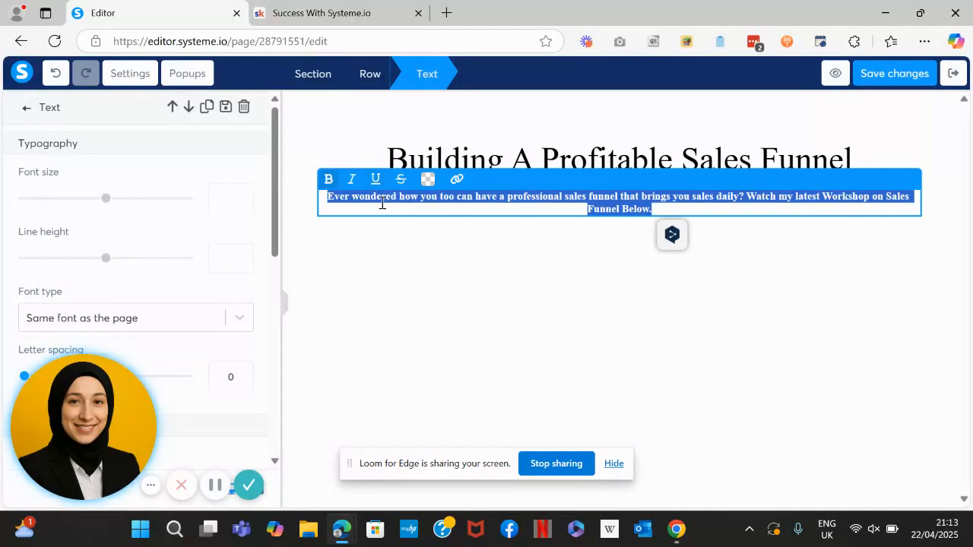
pyautogui.click(321, 258)
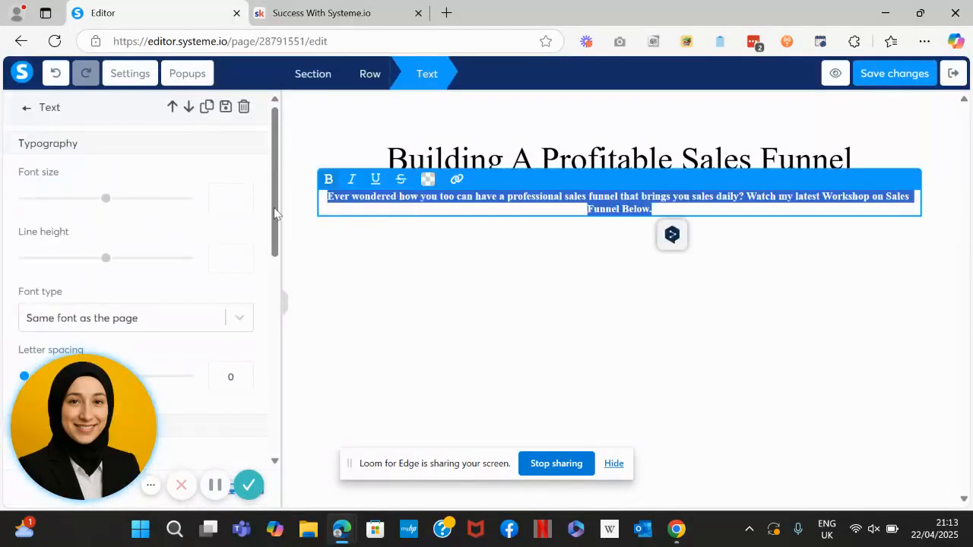
pyautogui.click(241, 203)
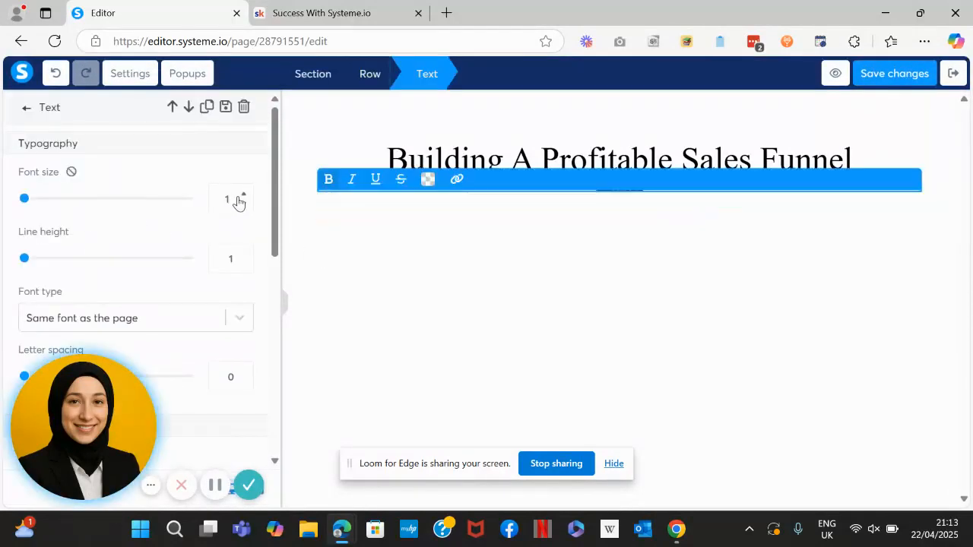
pyautogui.write('9')
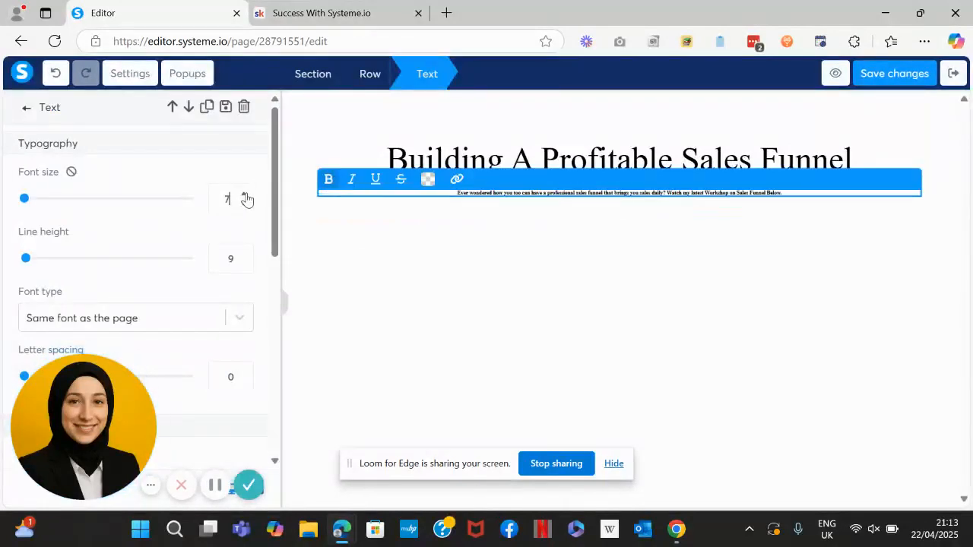
pyautogui.click(243, 194)
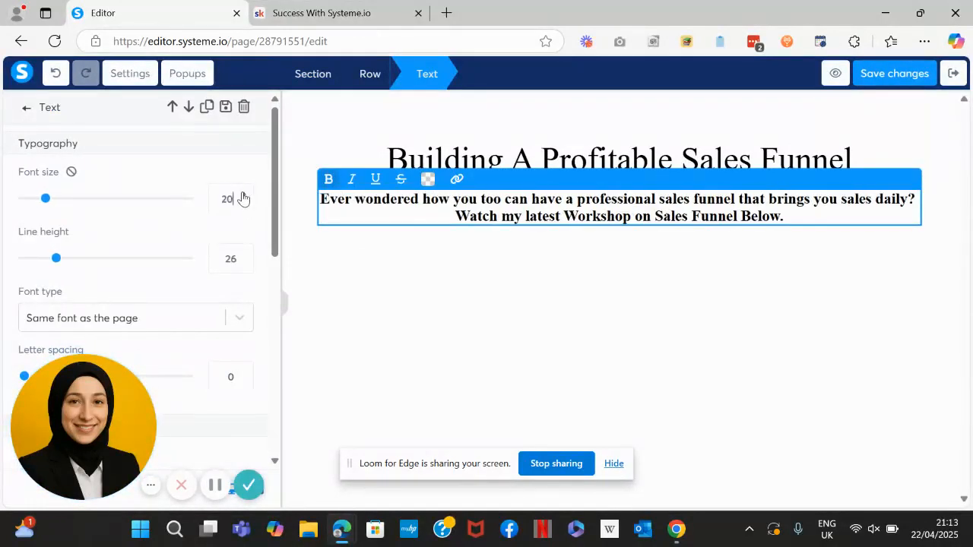
pyautogui.click(492, 337)
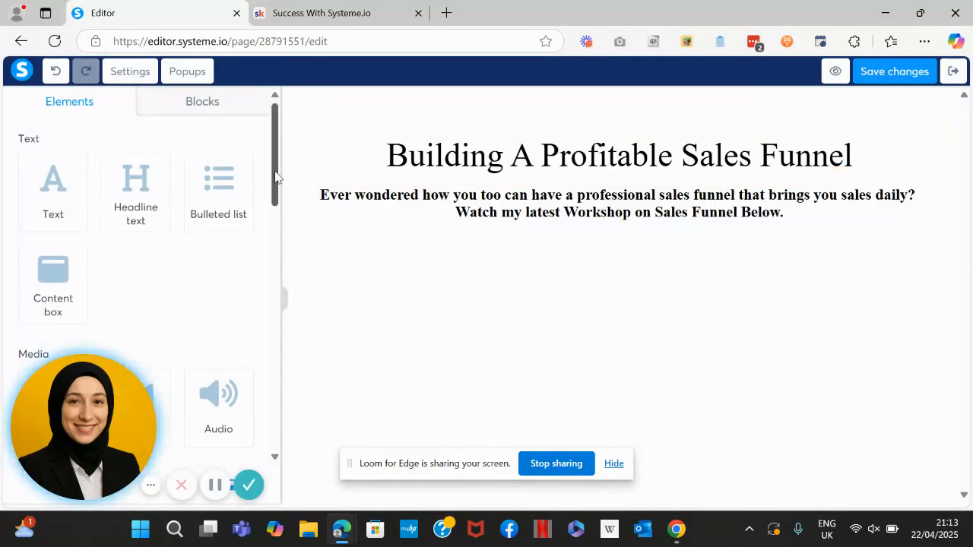
# Add an image element below the paragraph and insert the existing "How To Create and Launch Profitable Offer" picture from the uploaded images
pyautogui.scroll(-2, 276, 119)
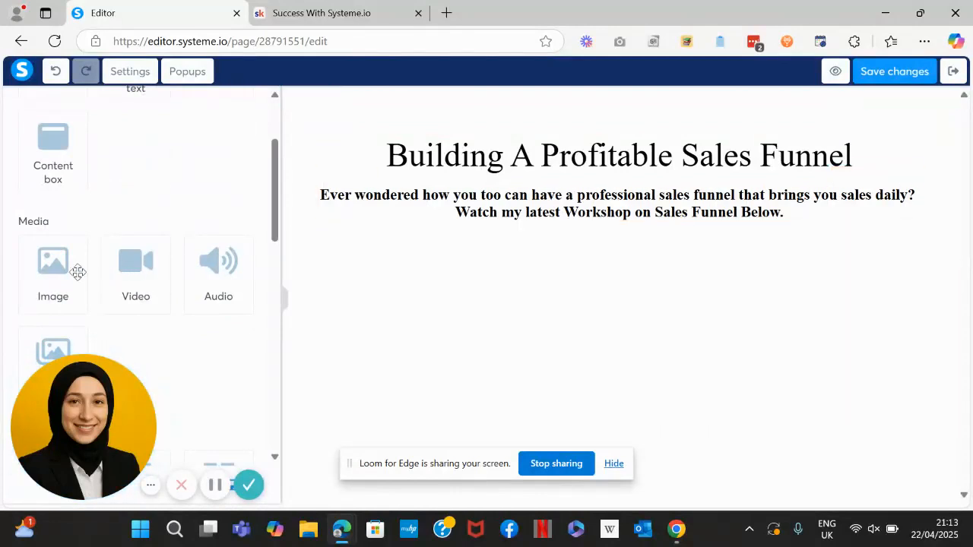
pyautogui.moveTo(63, 271); pyautogui.dragTo(626, 259)
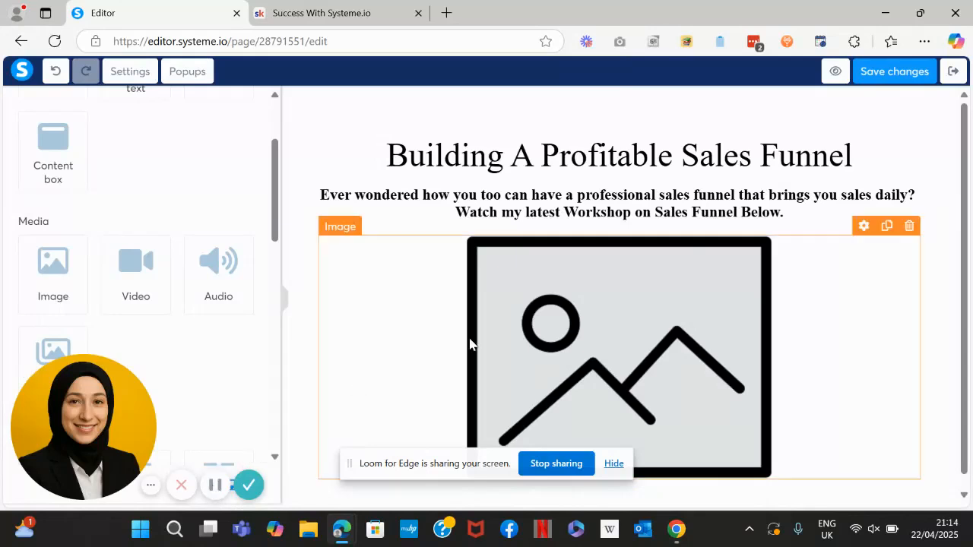
pyautogui.click(596, 288)
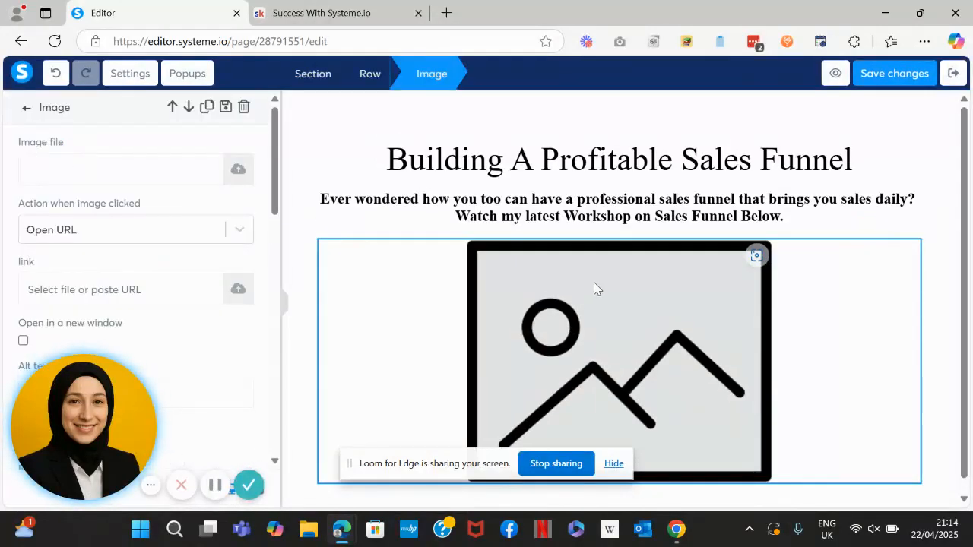
pyautogui.click(238, 170)
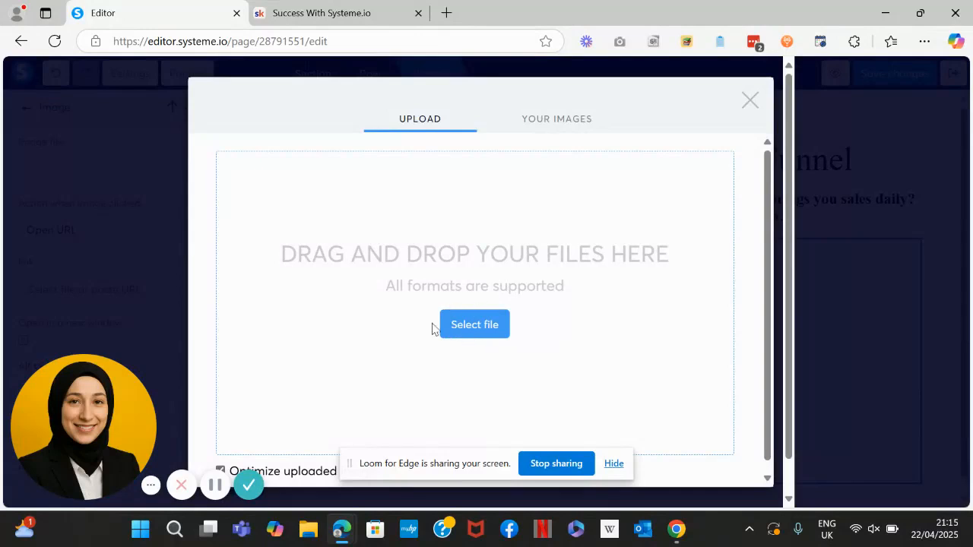
pyautogui.click(553, 128)
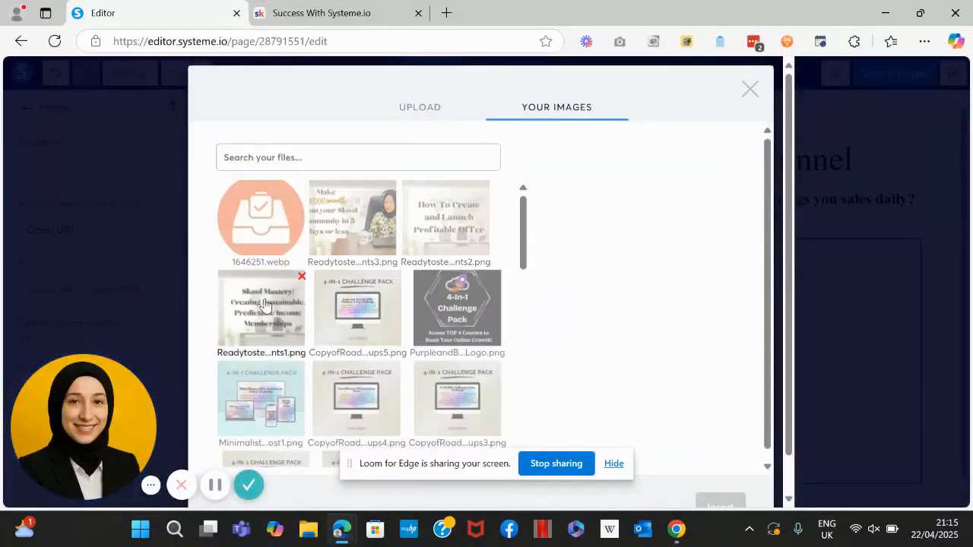
pyautogui.click(449, 226)
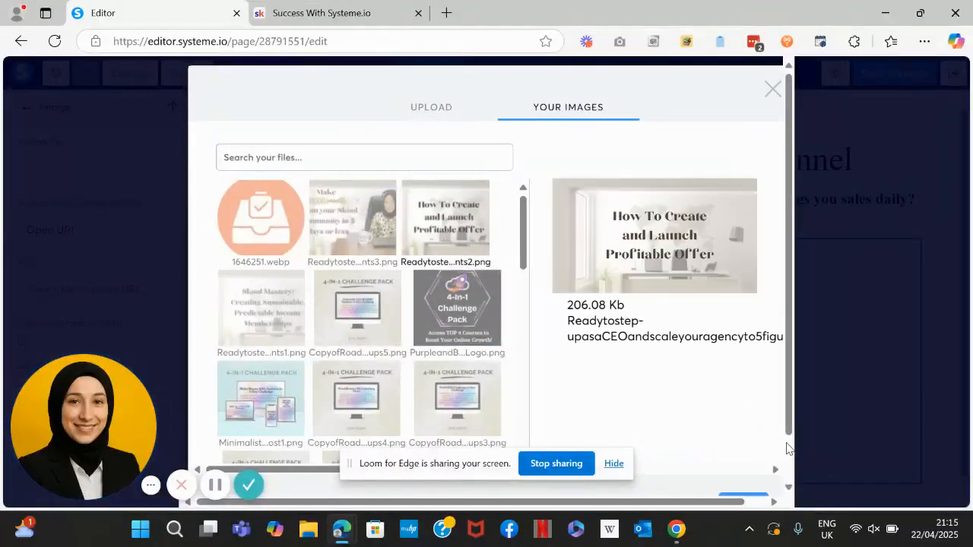
pyautogui.scroll(-2, 787, 448)
pyautogui.click(742, 456)
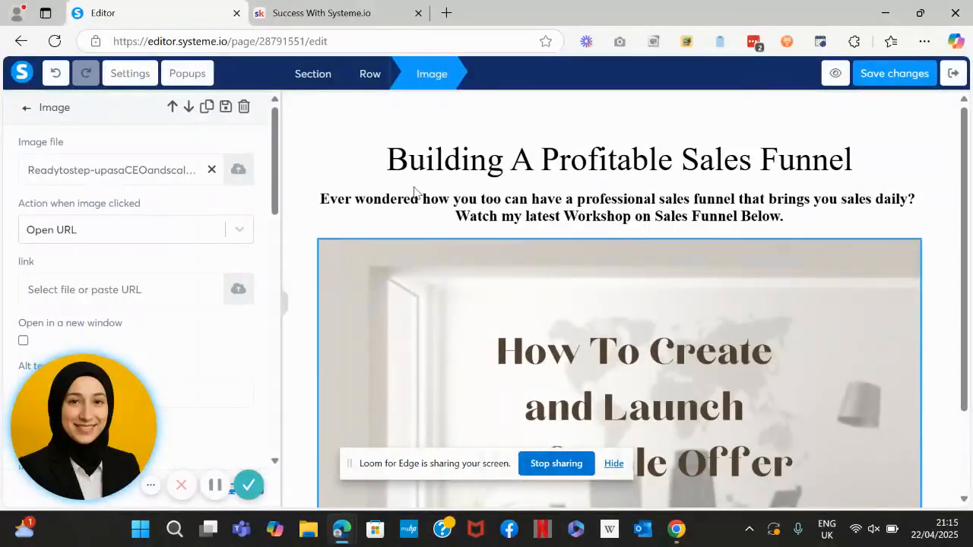
# Reduce the size of the "How To Create and Launch Profitable Offer" image to 415
pyautogui.moveTo(278, 157); pyautogui.dragTo(287, 237)
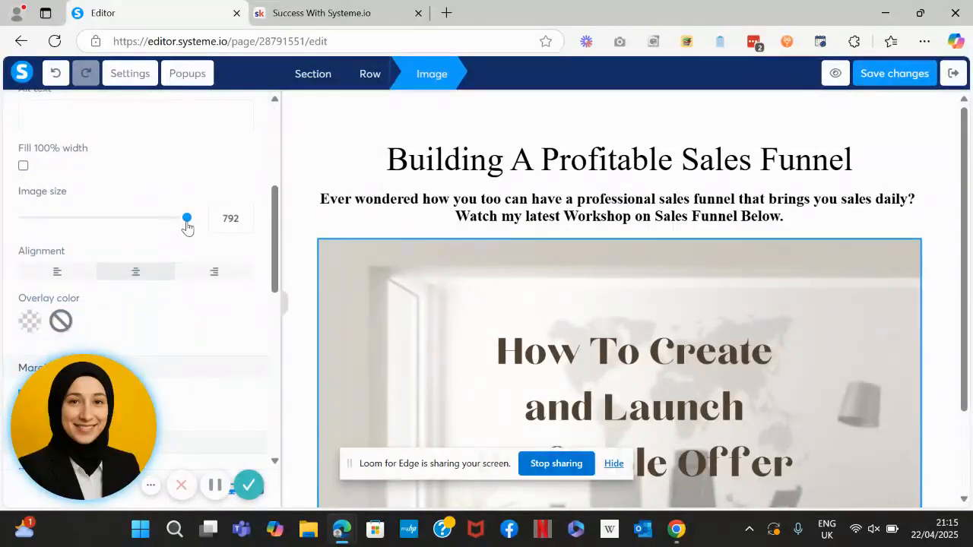
pyautogui.moveTo(186, 221); pyautogui.dragTo(110, 229)
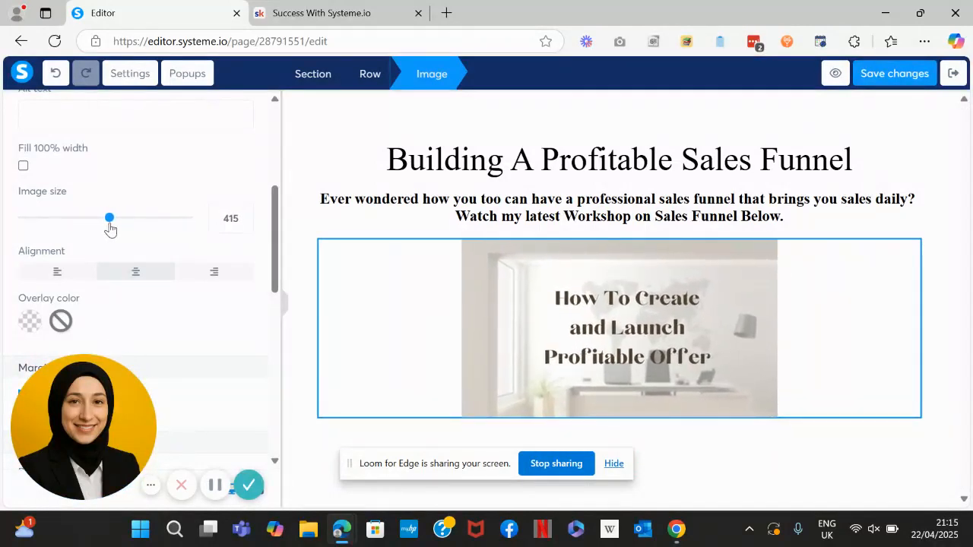
pyautogui.click(367, 180)
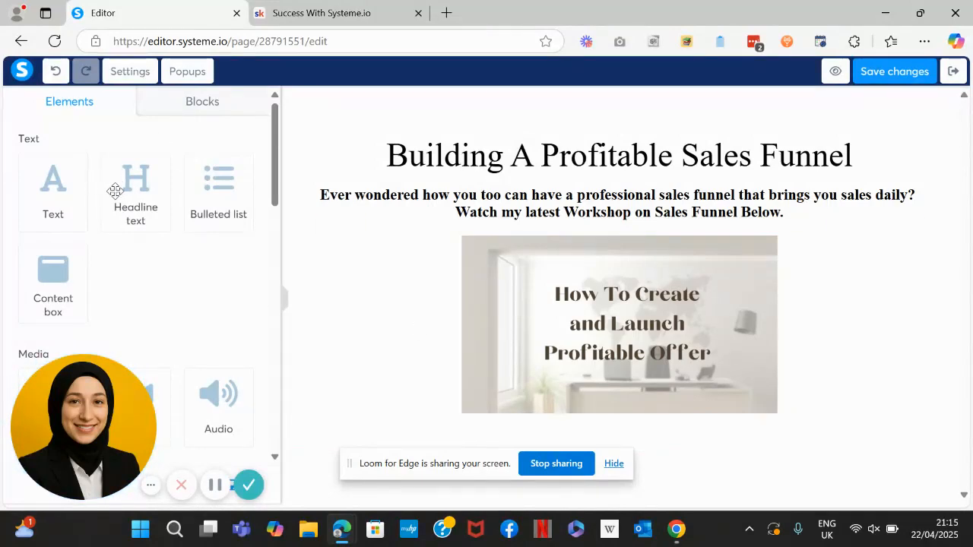
# Add a headline below the image reading "Sign Up For The Latest Workshop here."
pyautogui.moveTo(118, 191); pyautogui.dragTo(592, 444)
pyautogui.scroll(-1, 966, 446)
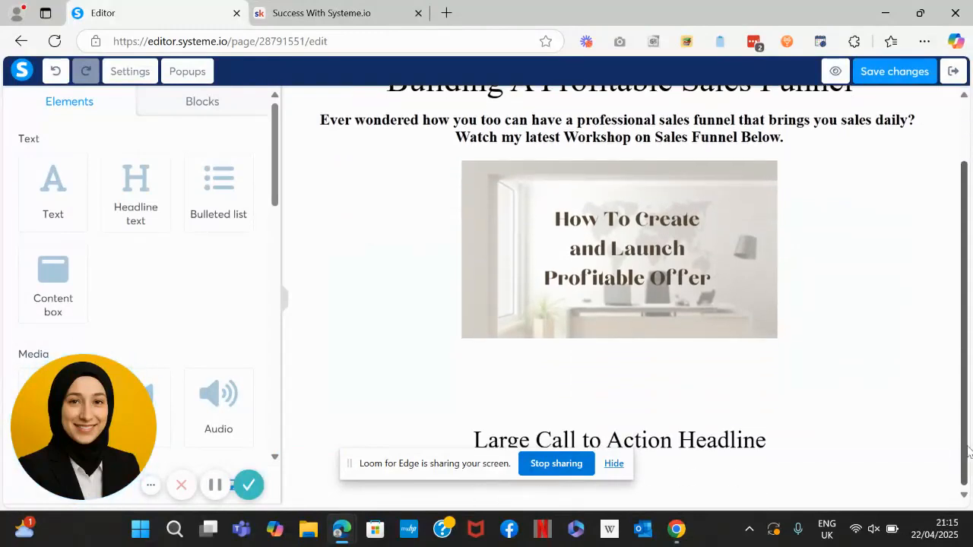
pyautogui.tripleClick(713, 450)
pyautogui.write('S')
pyautogui.write('ign U')
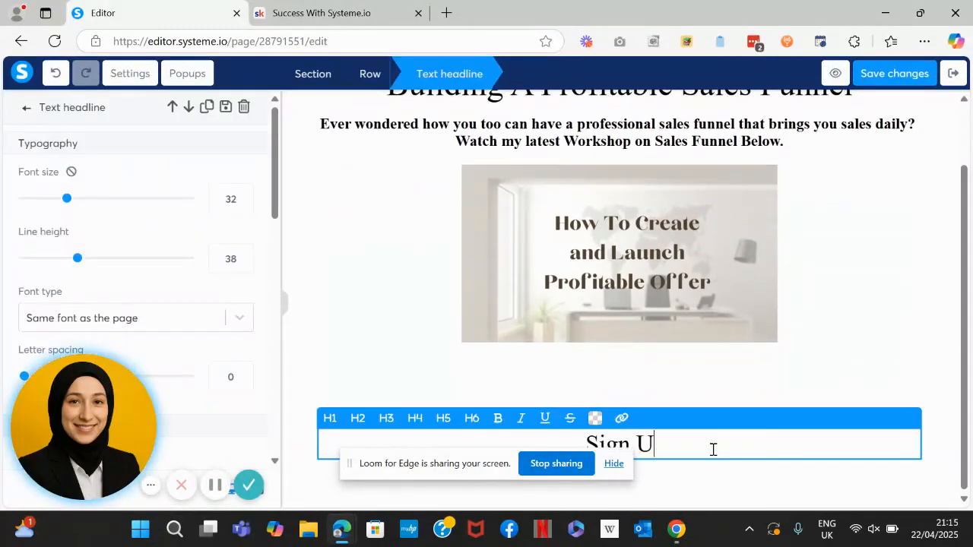
pyautogui.write('p For The ')
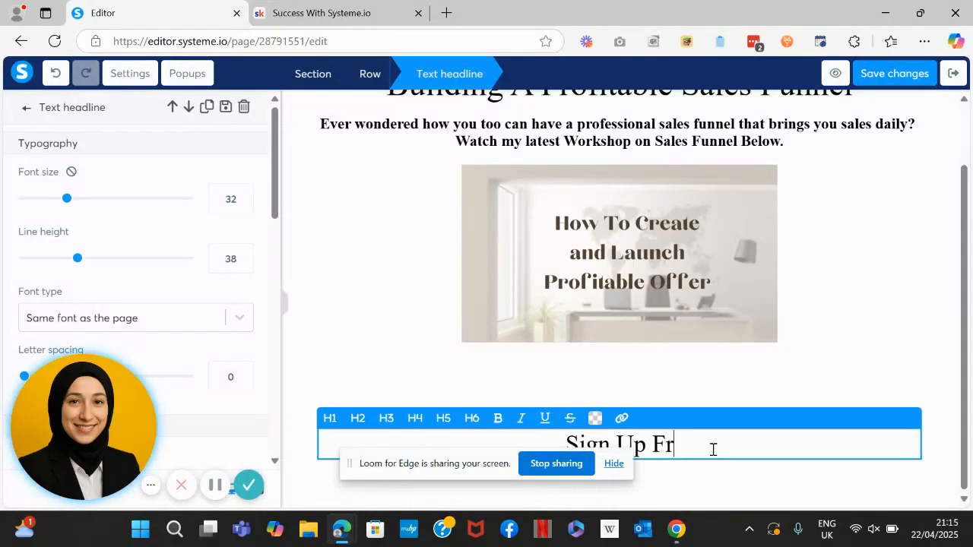
pyautogui.write('last')
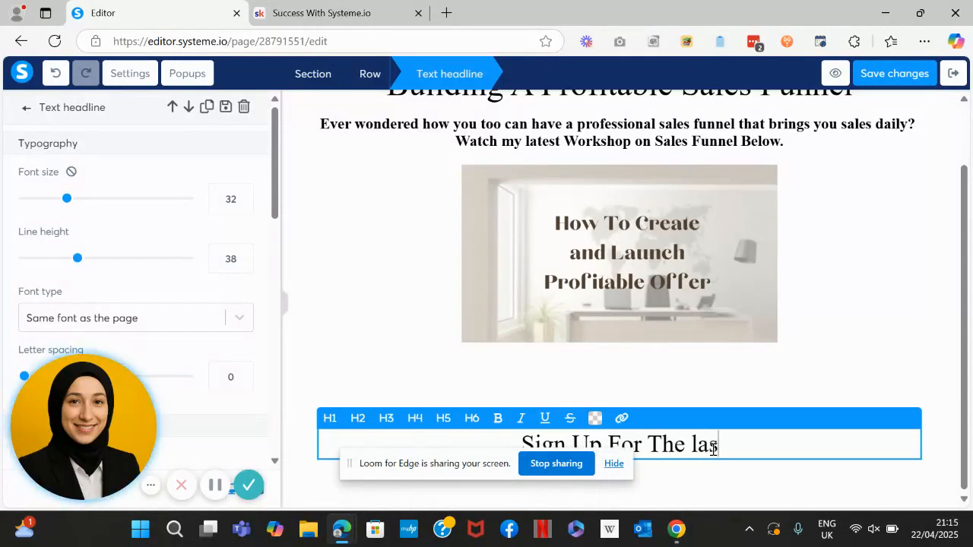
pyautogui.press('BackSpace')
pyautogui.press('BackSpace')
pyautogui.press('BackSpace')
pyautogui.press('BackSpace')
pyautogui.write('Latest Workshop he')
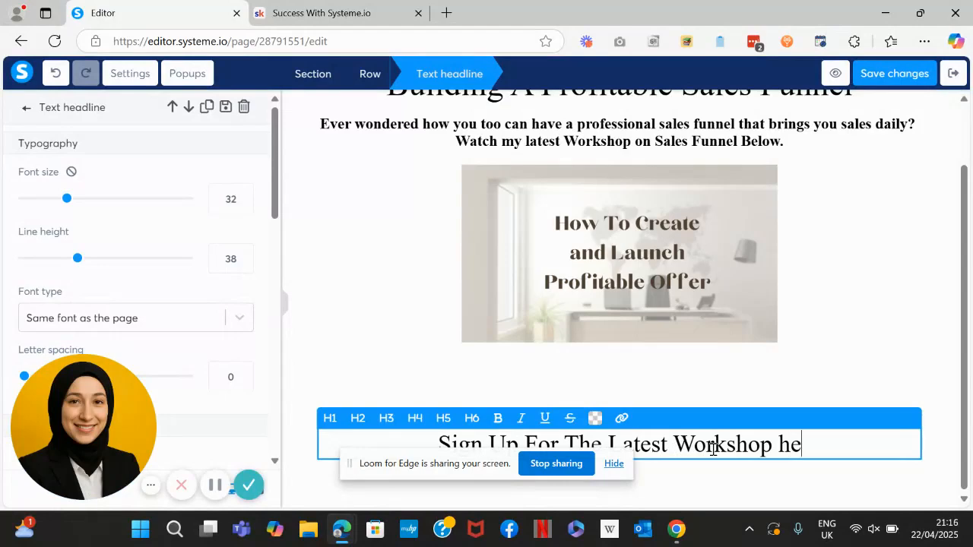
pyautogui.write('re.')
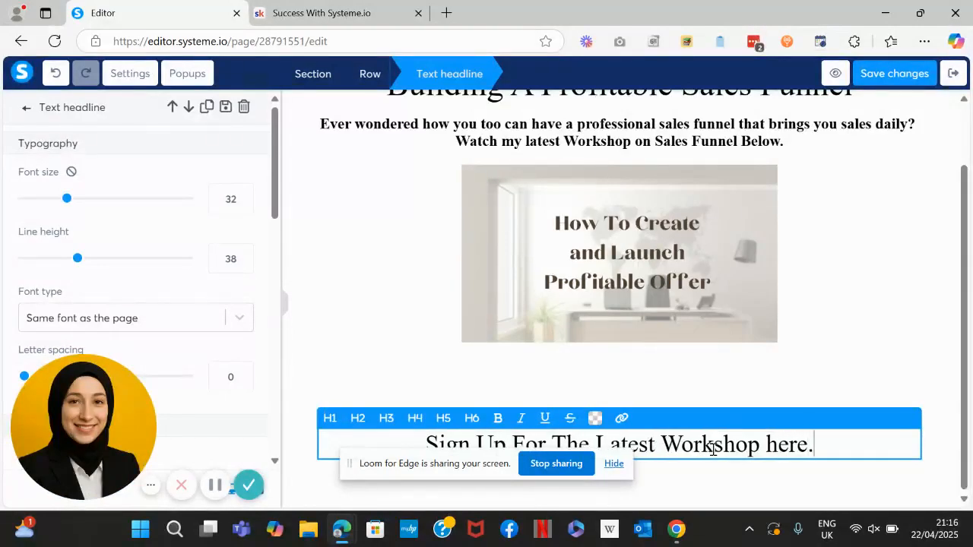
# Move the sign-up headline up directly under the image and delete the empty row and section remaining below it
pyautogui.click(857, 404)
pyautogui.moveTo(829, 438); pyautogui.dragTo(793, 316)
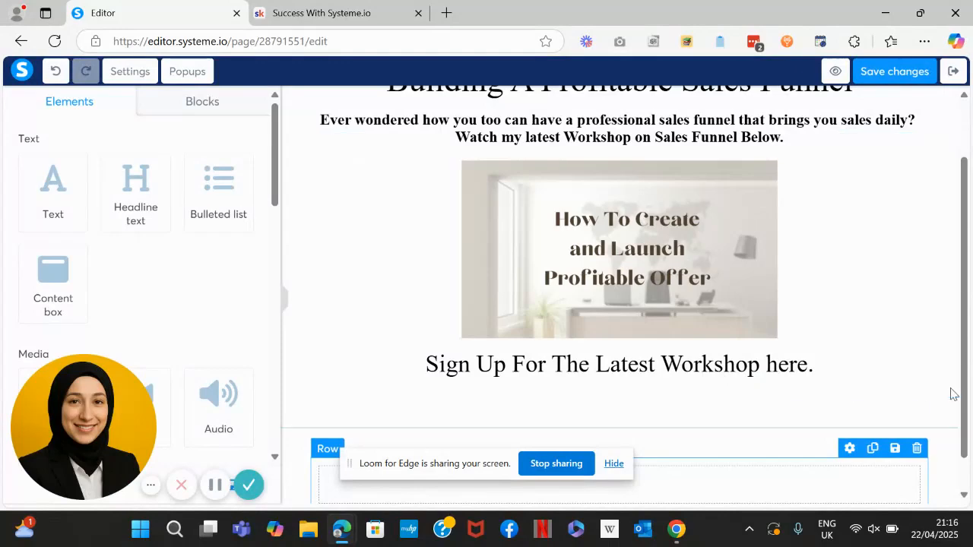
pyautogui.scroll(-1, 952, 411)
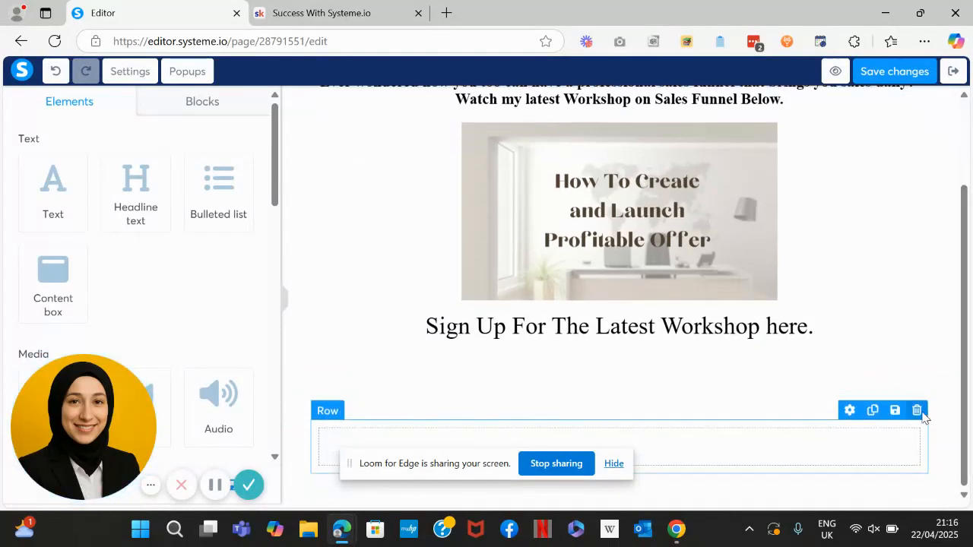
pyautogui.click(917, 411)
pyautogui.click(560, 125)
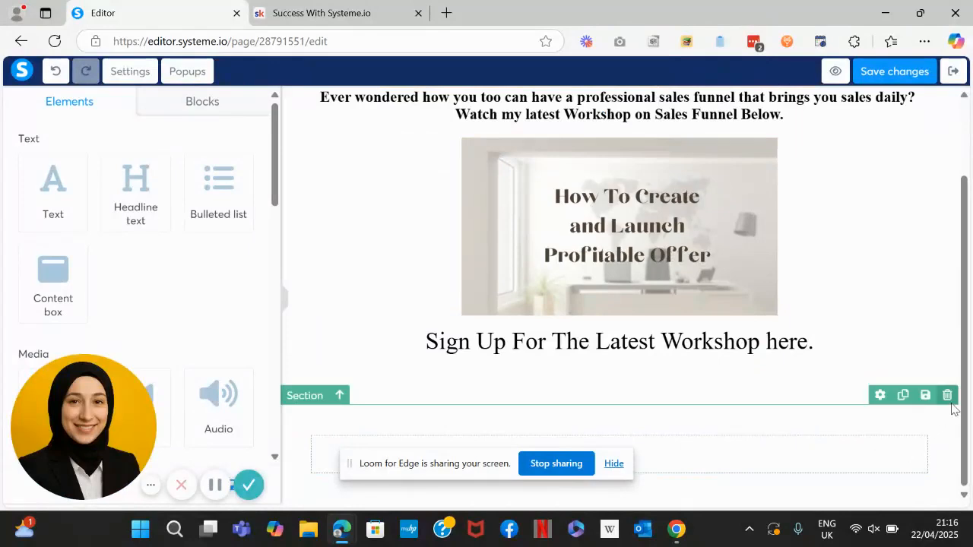
pyautogui.click(947, 396)
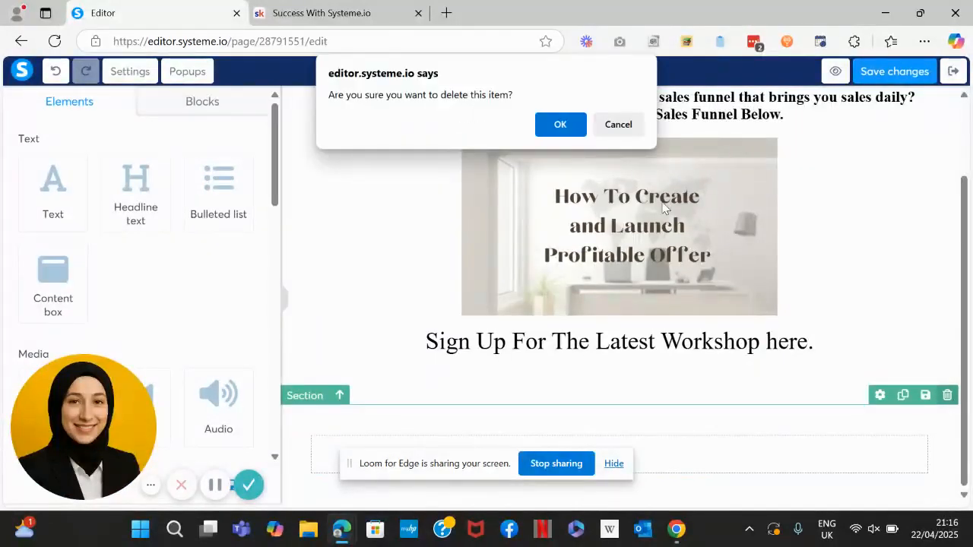
pyautogui.click(569, 126)
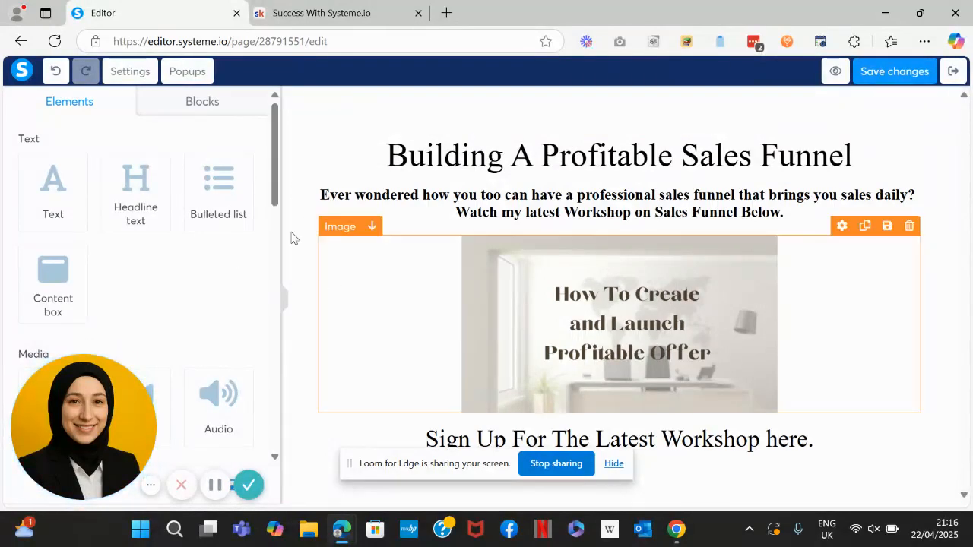
# Add a form input field below the sign-up headline and set its input type to First name
pyautogui.moveTo(275, 200); pyautogui.dragTo(278, 358)
pyautogui.scroll(-1, 241, 350)
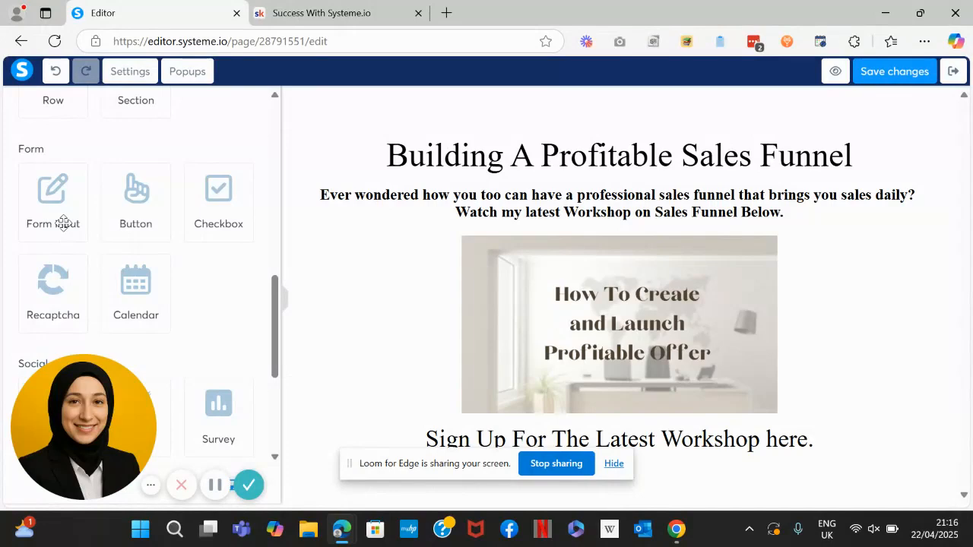
pyautogui.moveTo(61, 219); pyautogui.dragTo(692, 479)
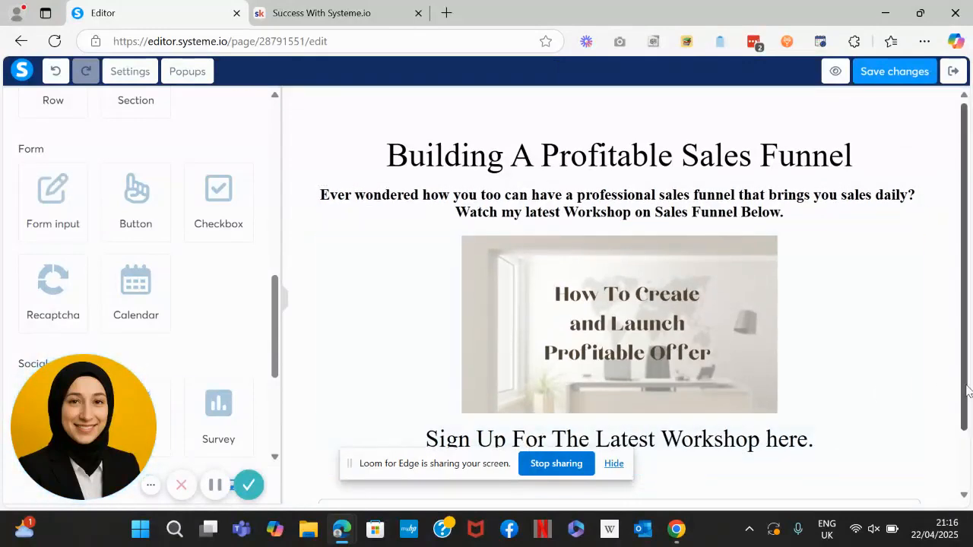
pyautogui.moveTo(963, 403); pyautogui.dragTo(964, 463)
pyautogui.click(794, 461)
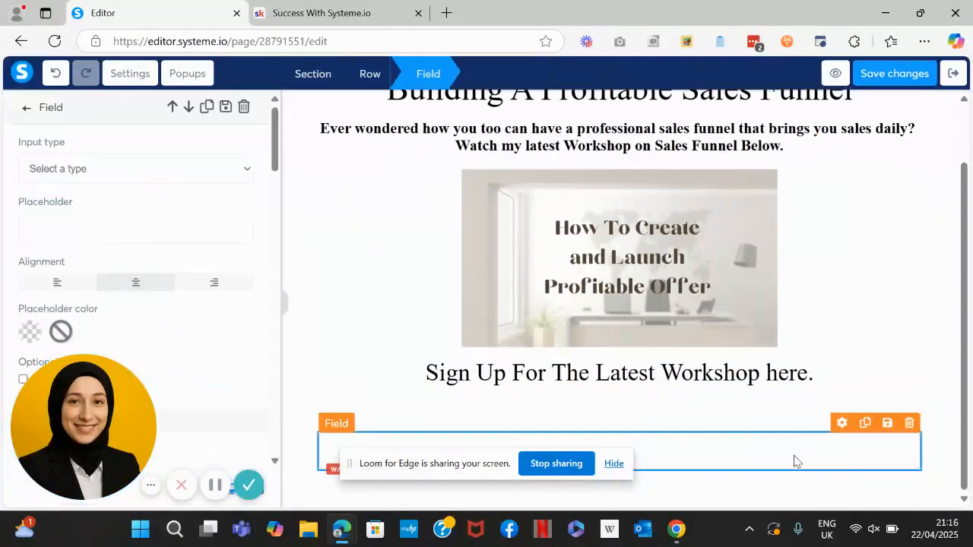
pyautogui.click(245, 169)
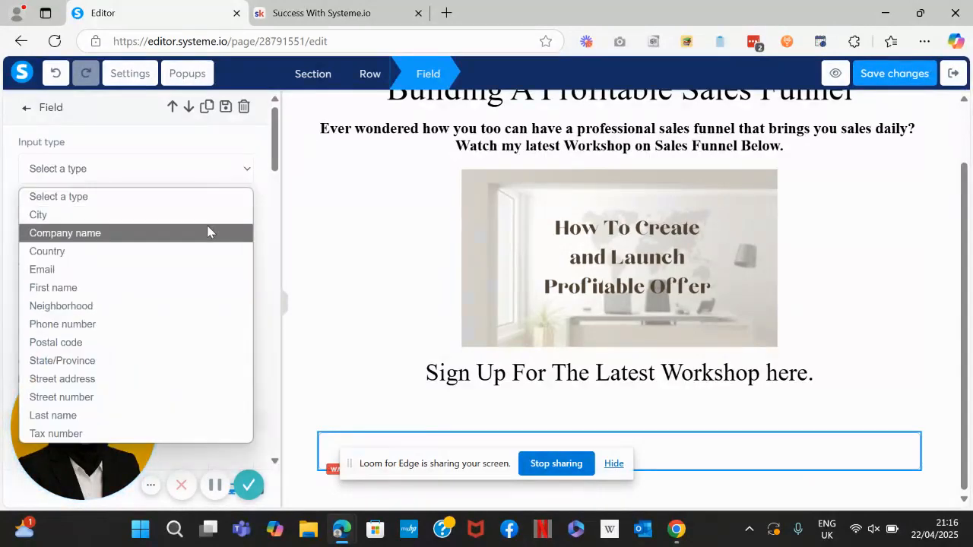
pyautogui.click(195, 289)
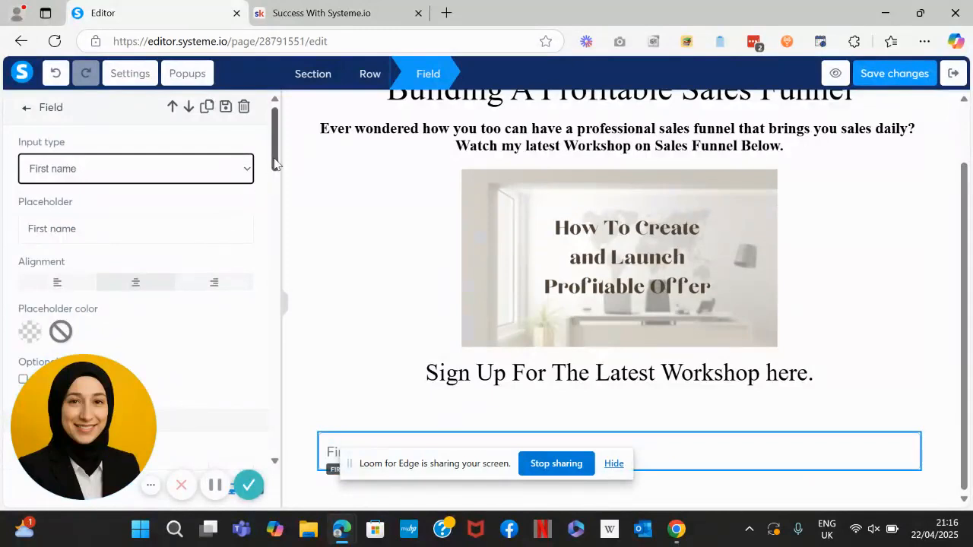
pyautogui.scroll(-4, 276, 163)
pyautogui.moveTo(280, 205); pyautogui.dragTo(284, 245)
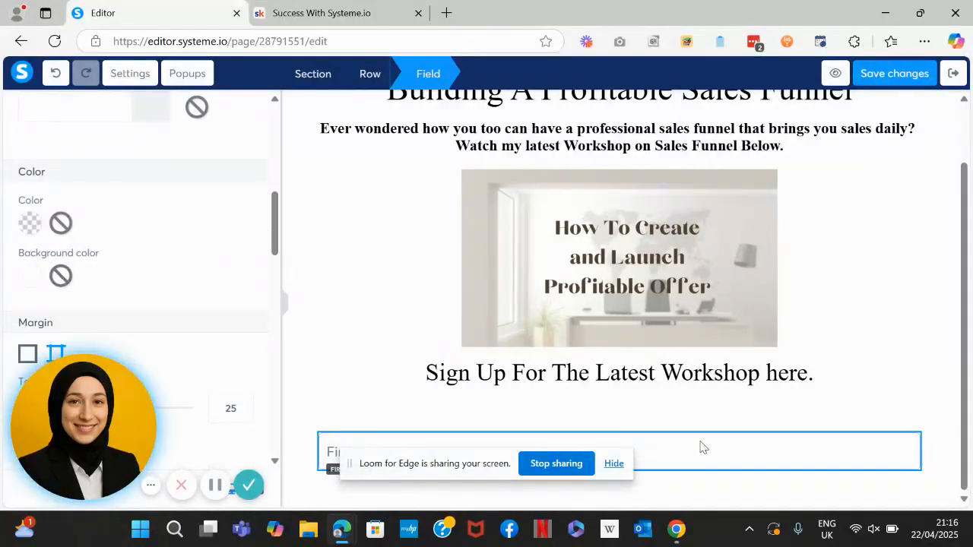
pyautogui.moveTo(275, 240); pyautogui.dragTo(297, 385)
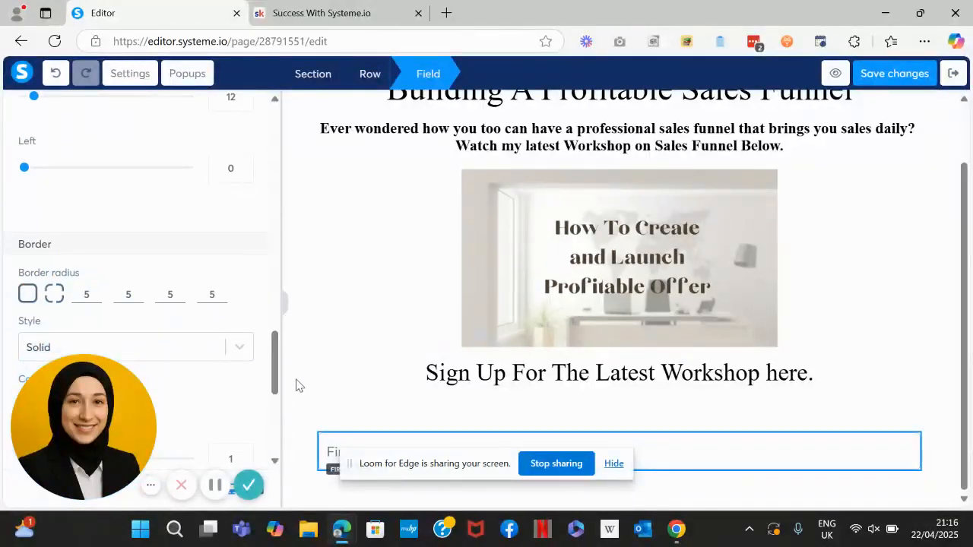
# Duplicate the First name field and set the copy's input type to Email
pyautogui.click(775, 411)
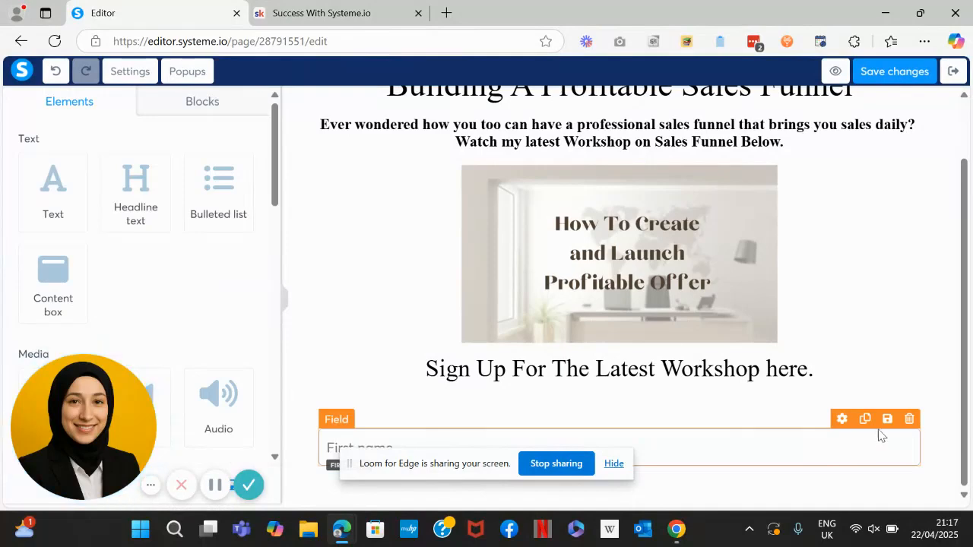
pyautogui.click(864, 421)
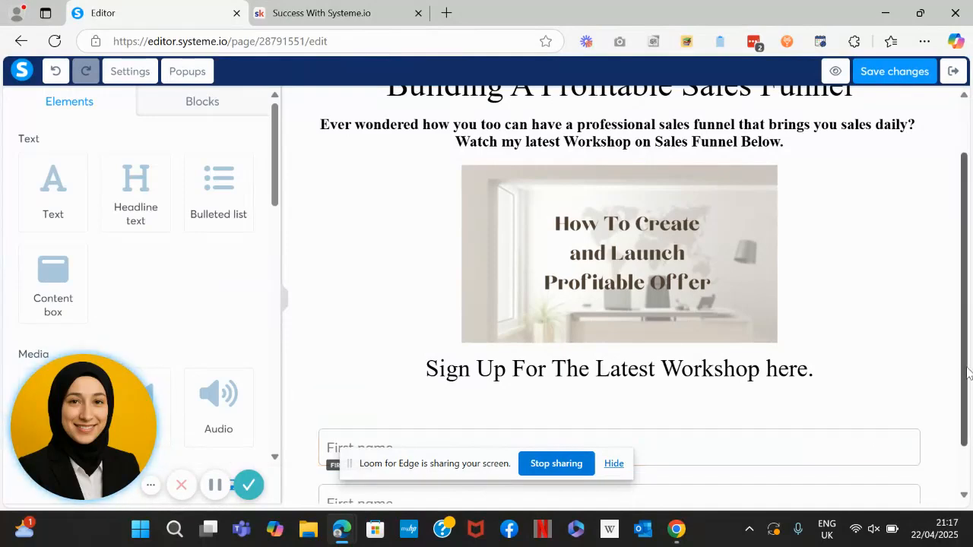
pyautogui.scroll(-1, 971, 448)
pyautogui.click(805, 455)
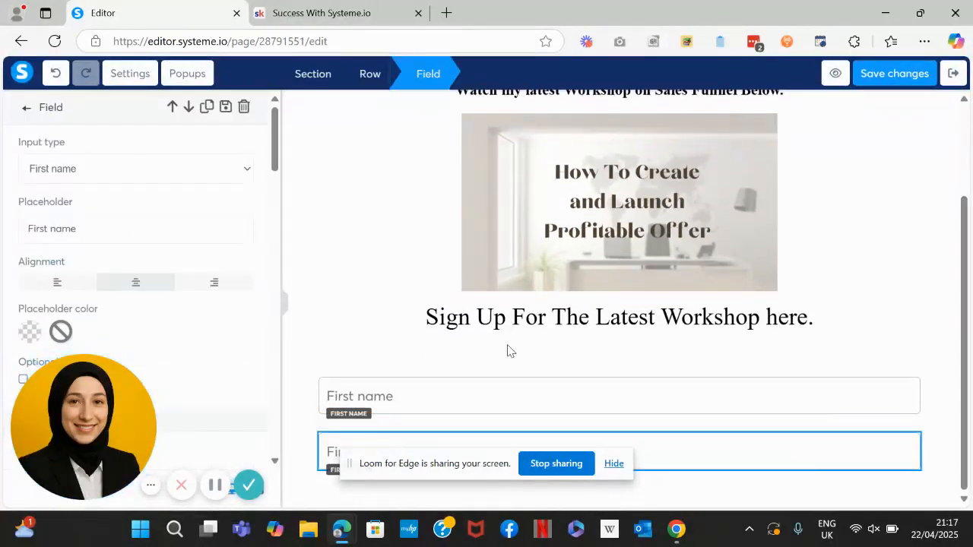
pyautogui.click(226, 171)
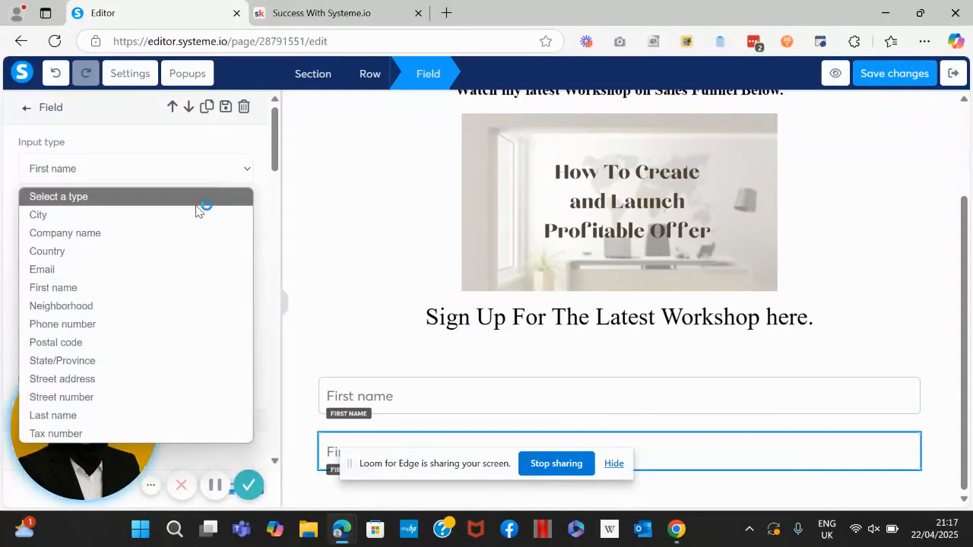
pyautogui.click(181, 269)
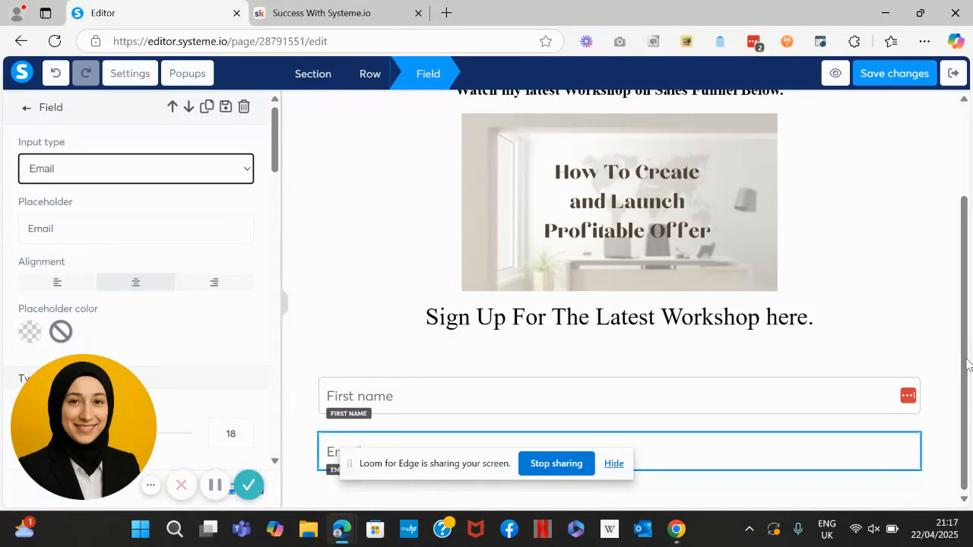
pyautogui.moveTo(396, 452); pyautogui.dragTo(432, 68)
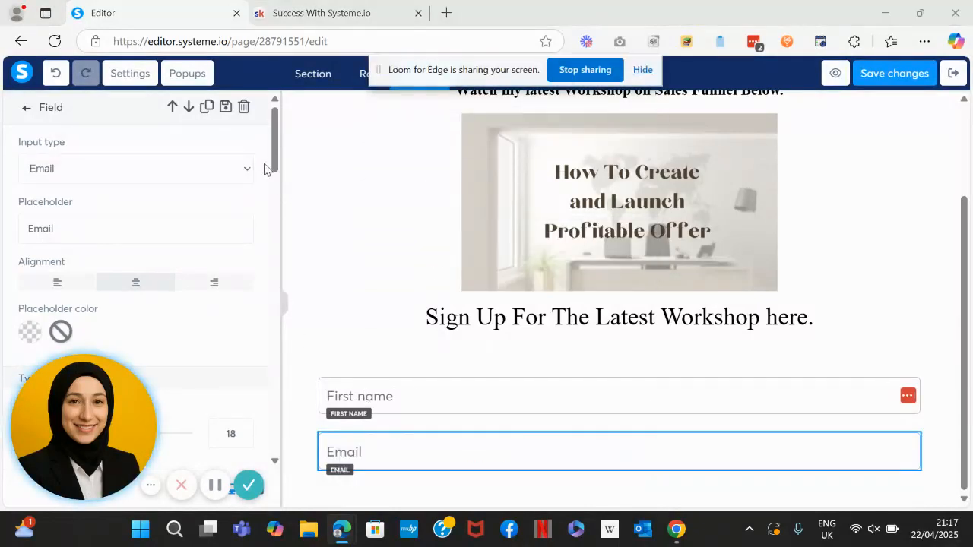
# Add a button below the Email field and open its settings
pyautogui.click(393, 260)
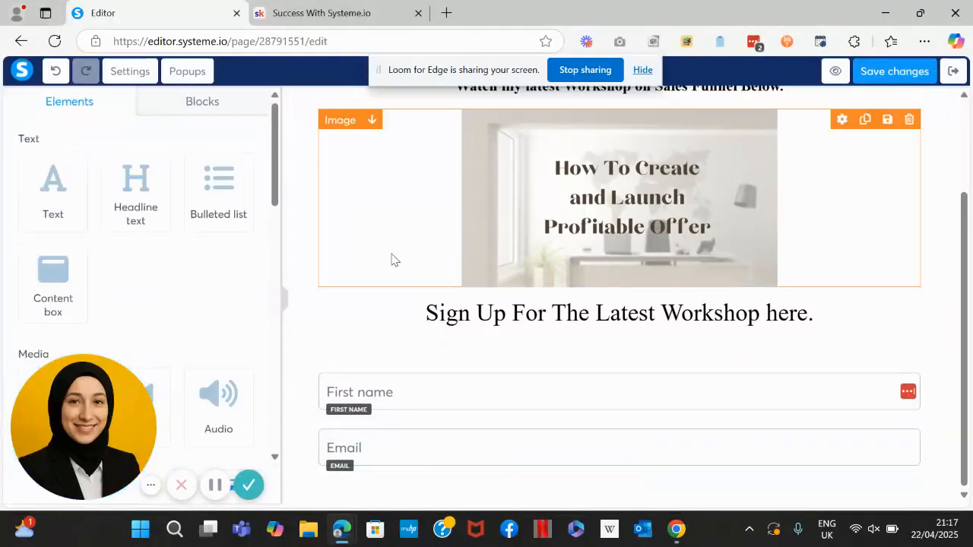
pyautogui.moveTo(274, 163); pyautogui.dragTo(281, 319)
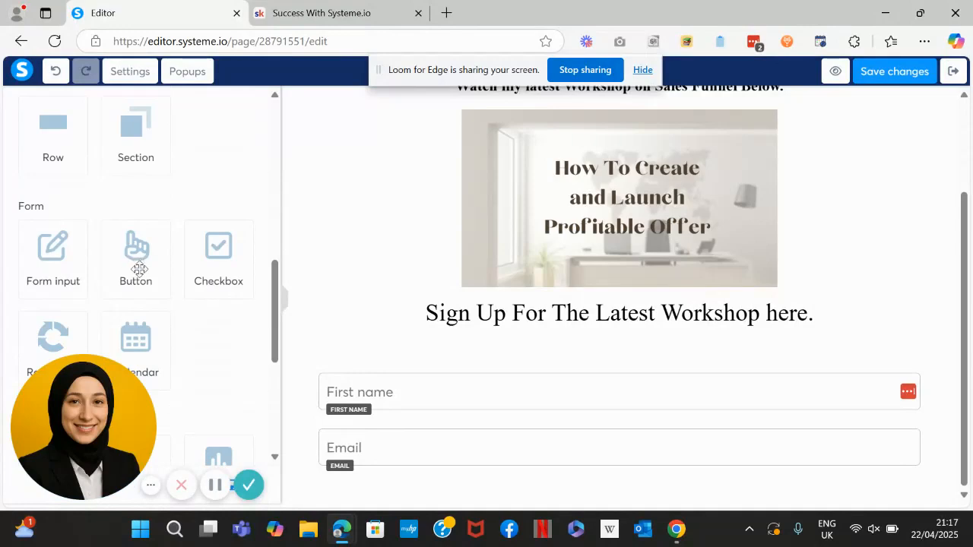
pyautogui.moveTo(140, 263); pyautogui.dragTo(597, 471)
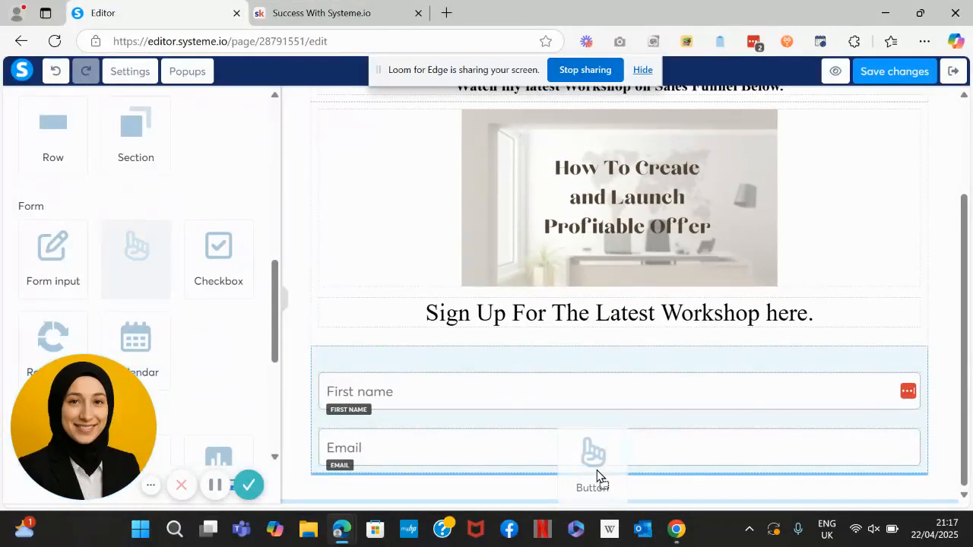
pyautogui.moveTo(597, 475); pyautogui.dragTo(597, 473)
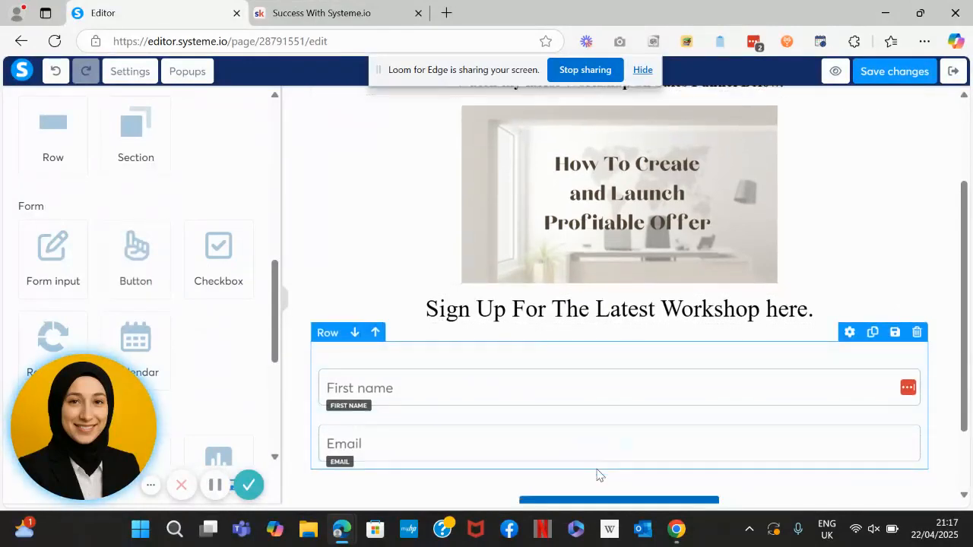
pyautogui.scroll(-1, 972, 431)
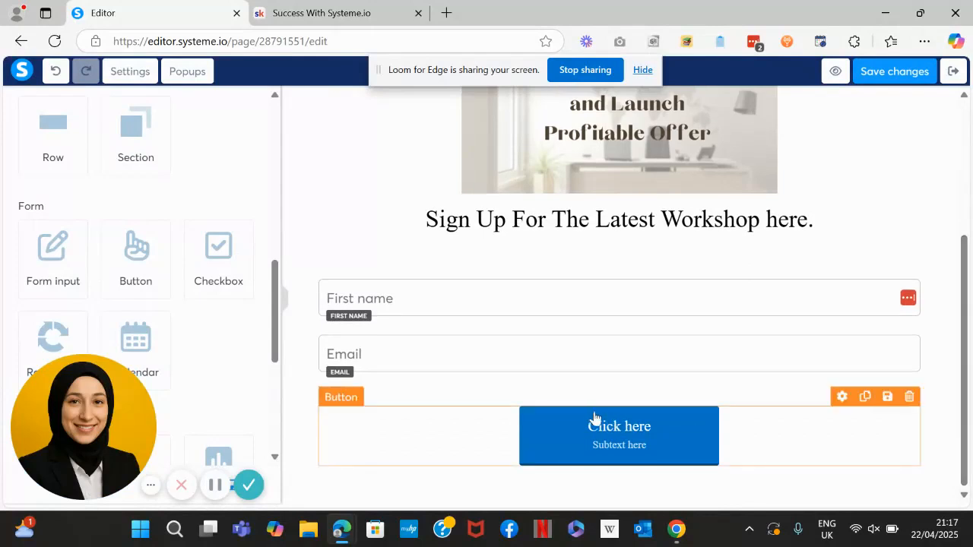
pyautogui.click(590, 413)
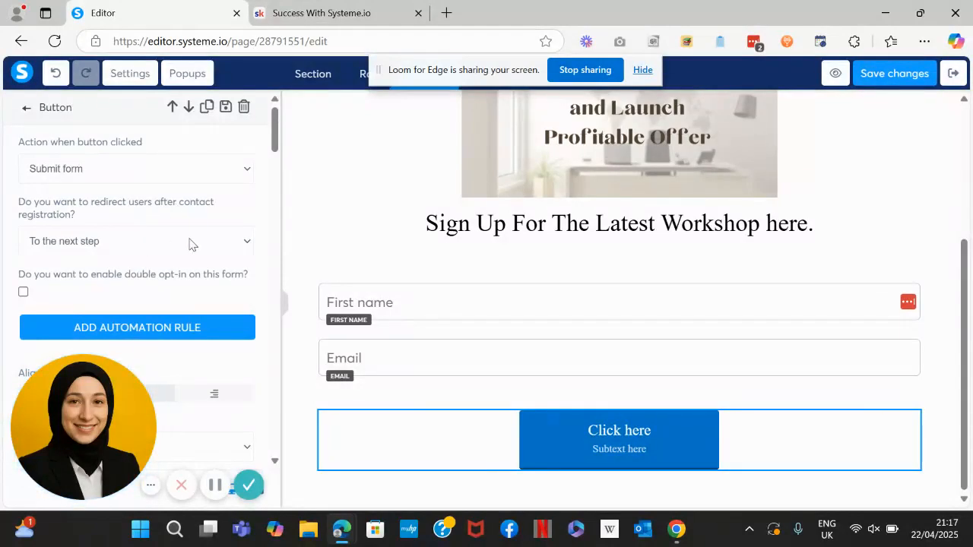
# Try the custom URL and no redirection options for the button's redirect after registration, and set it back to the next step
pyautogui.click(224, 249)
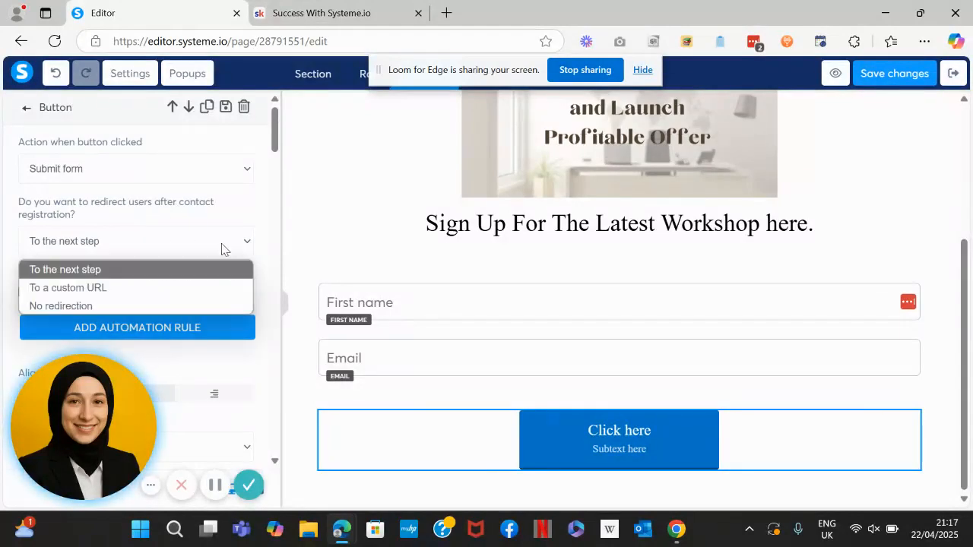
pyautogui.click(160, 287)
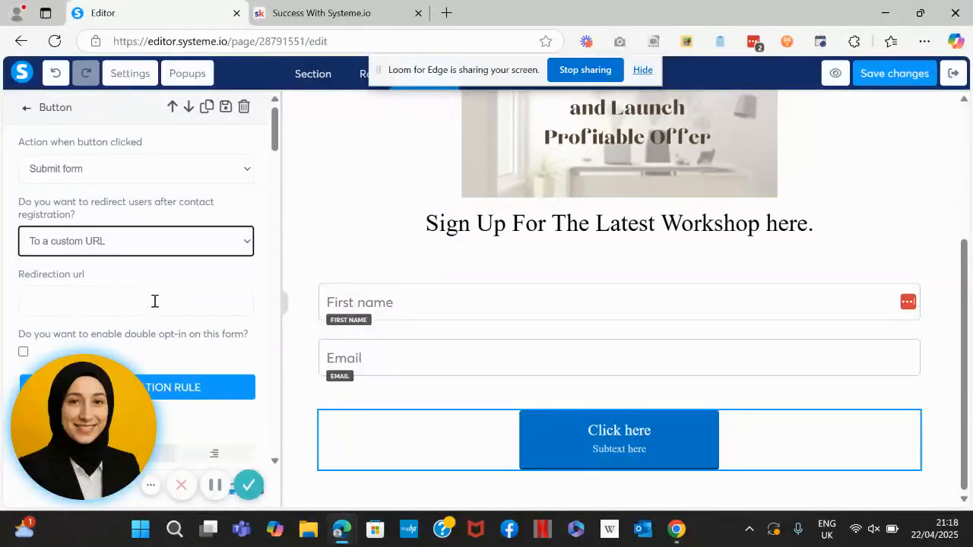
pyautogui.click(243, 251)
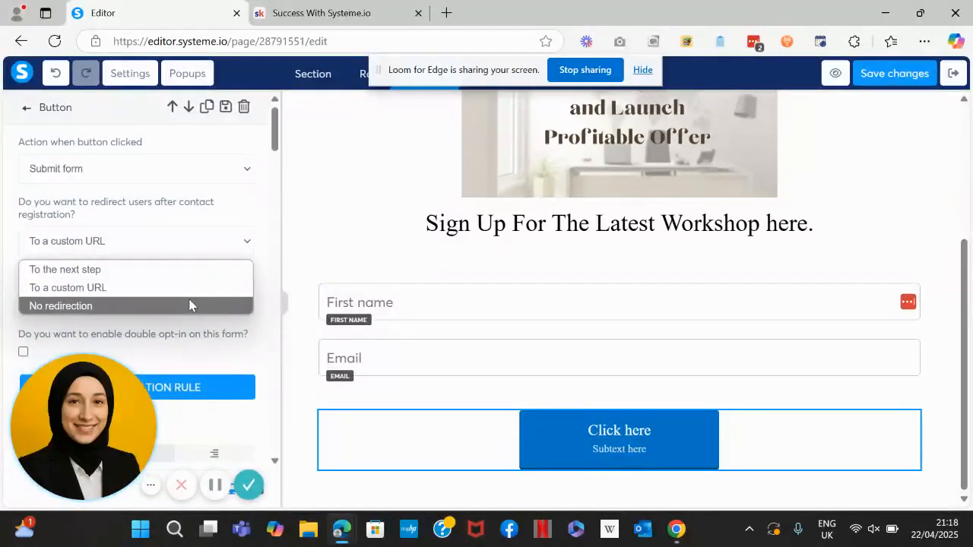
pyautogui.click(134, 306)
pyautogui.click(241, 243)
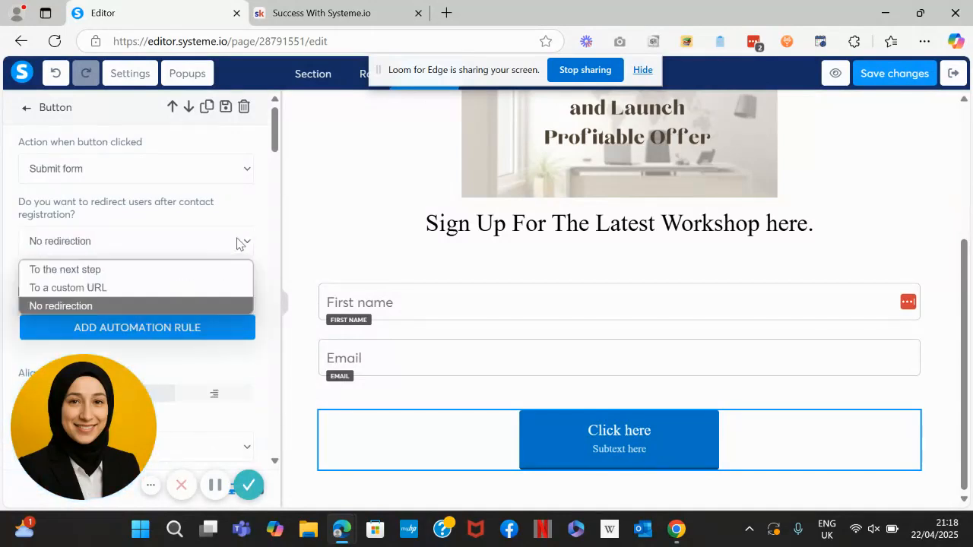
pyautogui.click(134, 270)
# Change the submit button's text to "Send Me The Workshop!"
pyautogui.moveTo(276, 124); pyautogui.dragTo(293, 202)
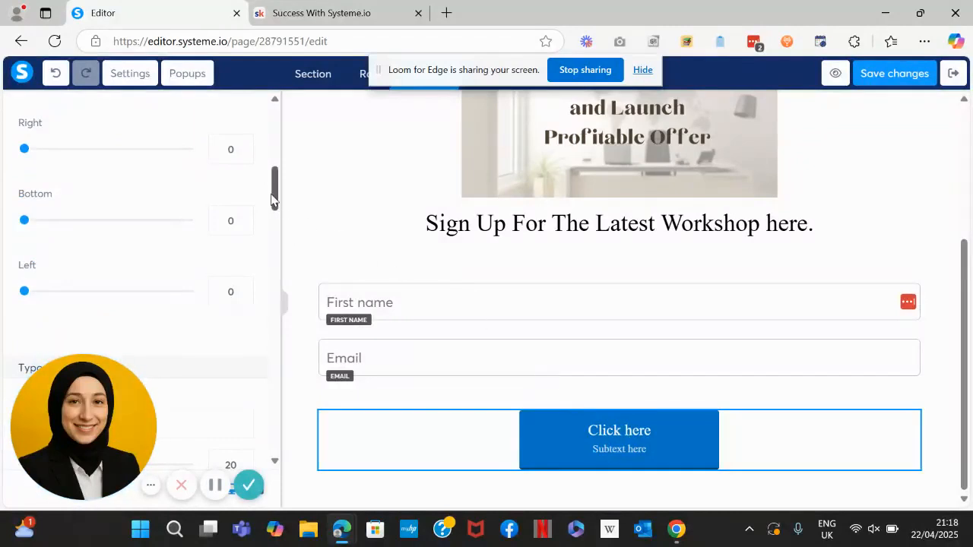
pyautogui.moveTo(274, 191); pyautogui.dragTo(276, 226)
pyautogui.moveTo(113, 212); pyautogui.dragTo(14, 213)
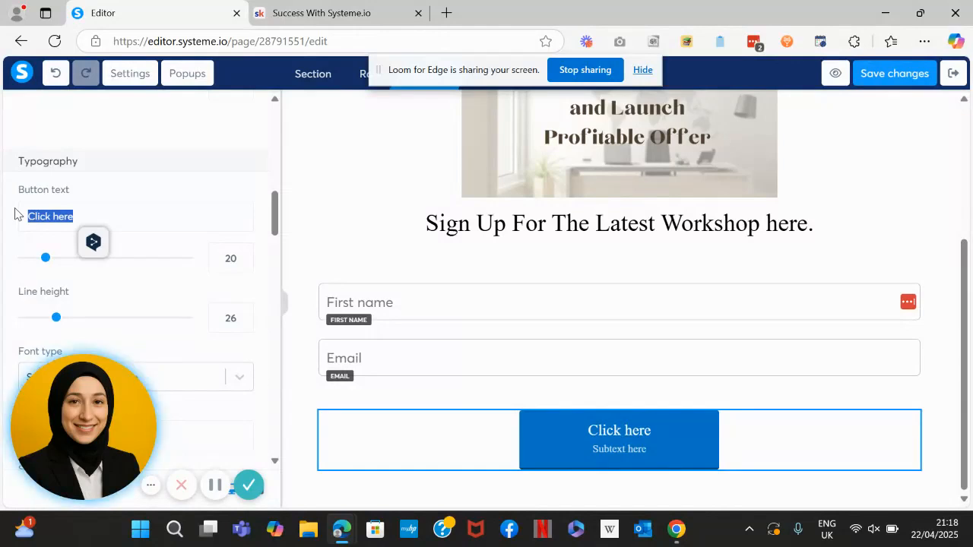
pyautogui.write('Send')
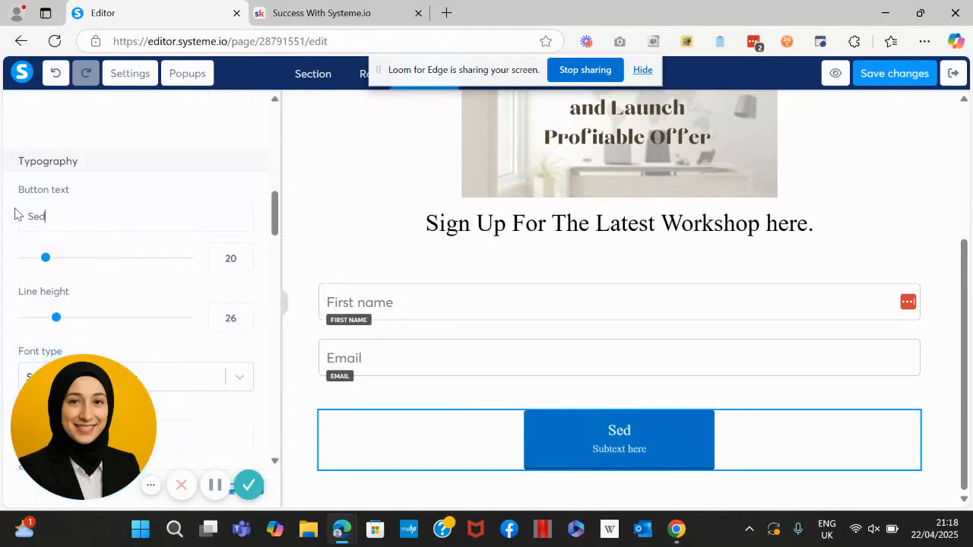
pyautogui.write(' Me')
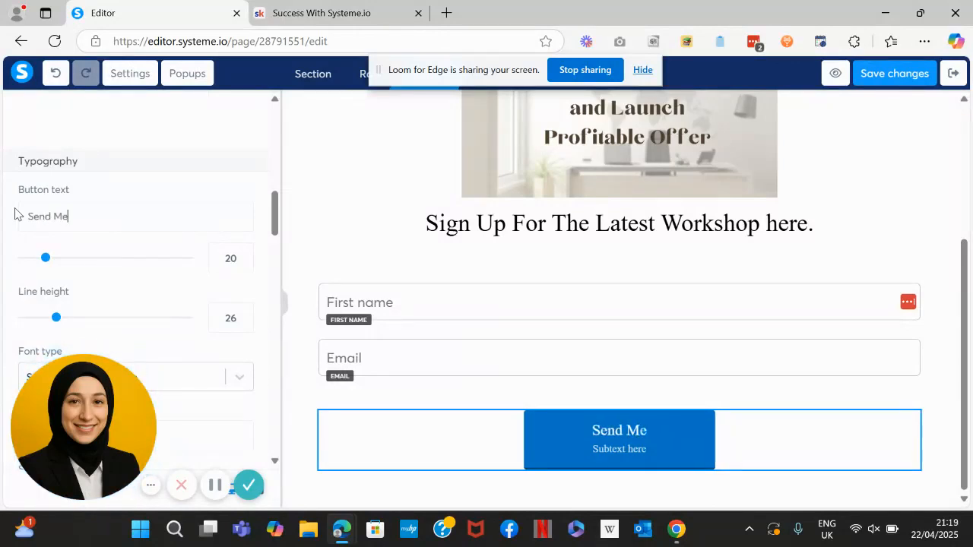
pyautogui.write(' The Workshop!')
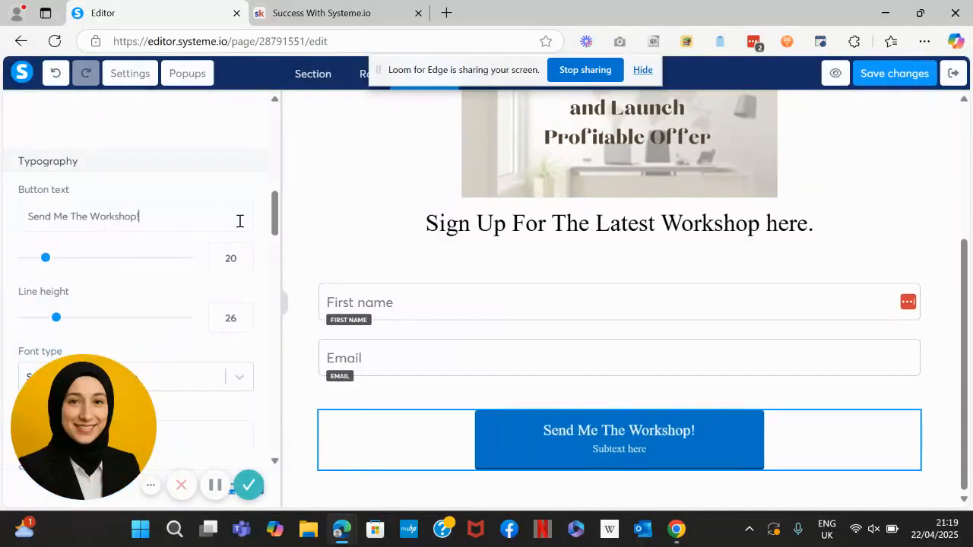
# Change the button's subtext to "Check Your Inbox"
pyautogui.scroll(-3, 278, 230)
pyautogui.moveTo(149, 232); pyautogui.dragTo(5, 233)
pyautogui.write('Chc')
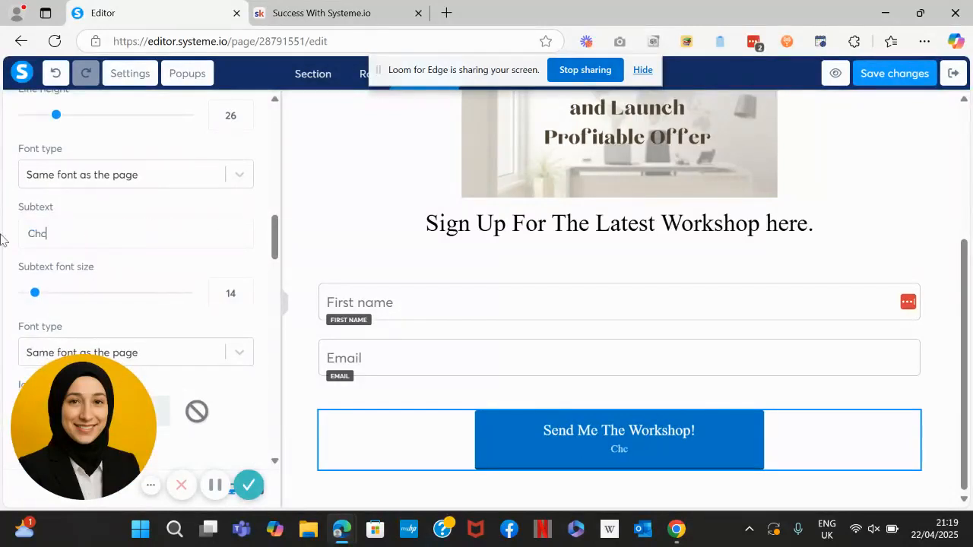
pyautogui.write('ck Your Inbox!')
pyautogui.press('BackSpace')
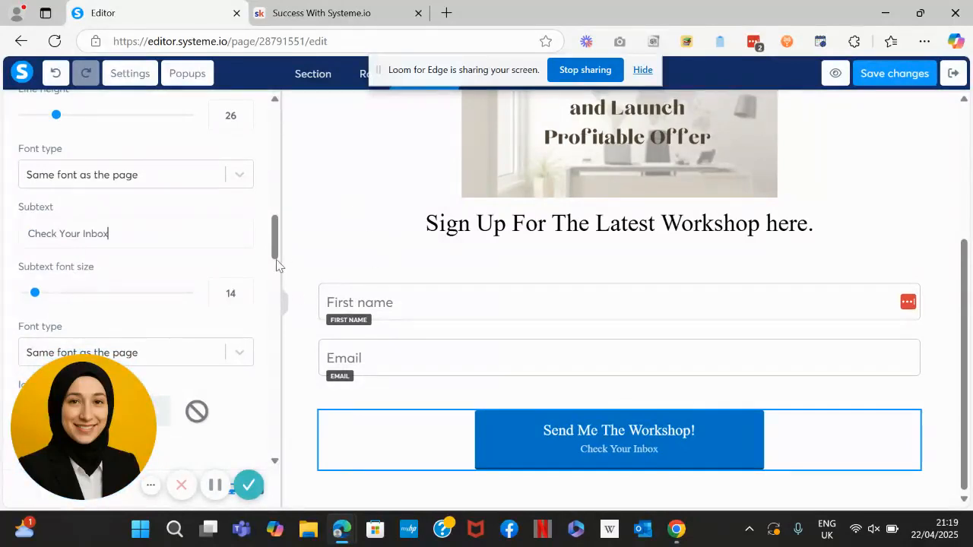
# Set the button's background color to the default orange, F5A623
pyautogui.moveTo(278, 253); pyautogui.dragTo(282, 300)
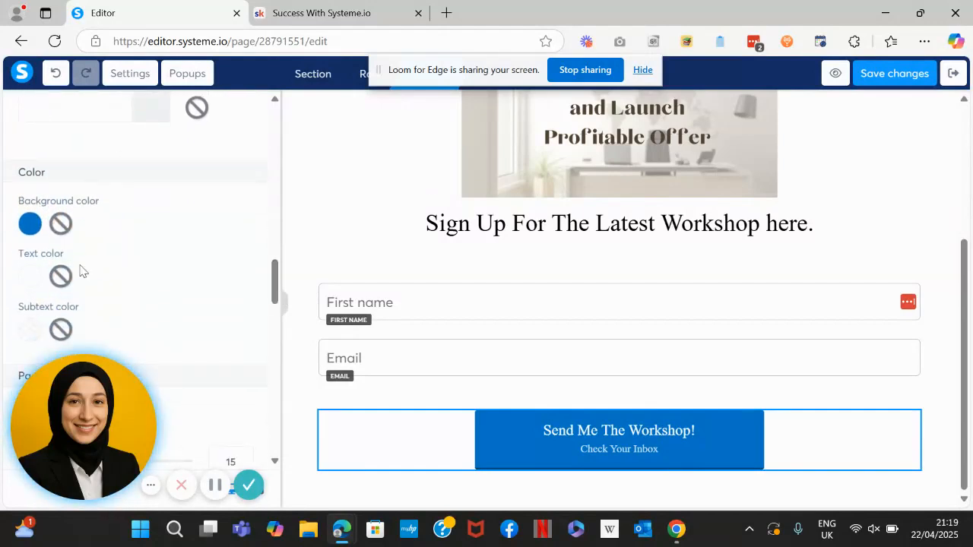
pyautogui.click(29, 224)
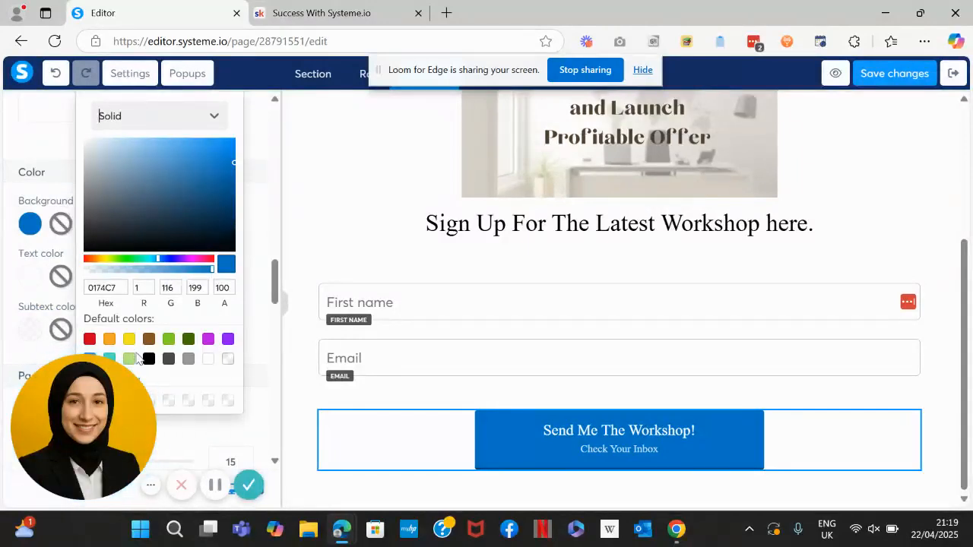
pyautogui.click(110, 339)
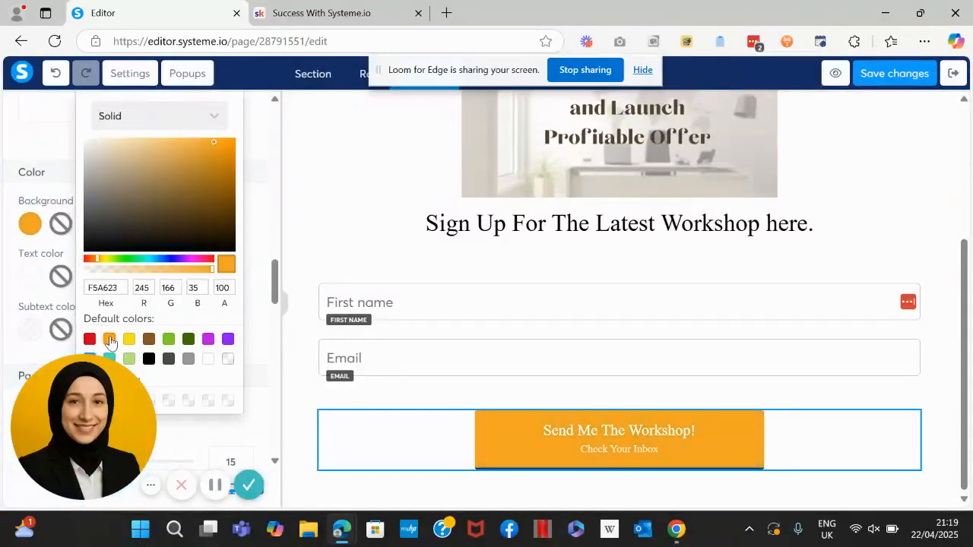
pyautogui.click(373, 219)
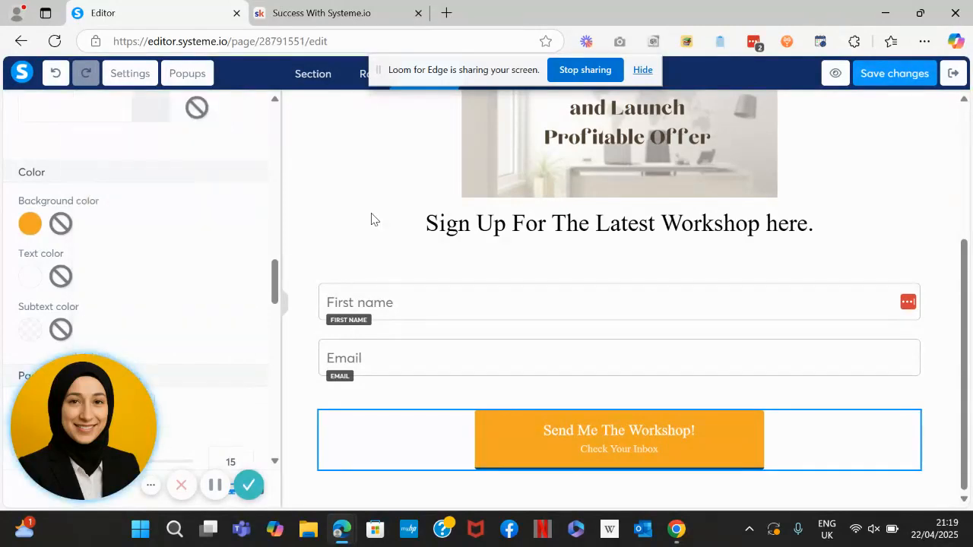
pyautogui.click(372, 219)
# Set the background color of the section holding the page content to the pale pink F7EBEB
pyautogui.moveTo(962, 335); pyautogui.dragTo(935, 175)
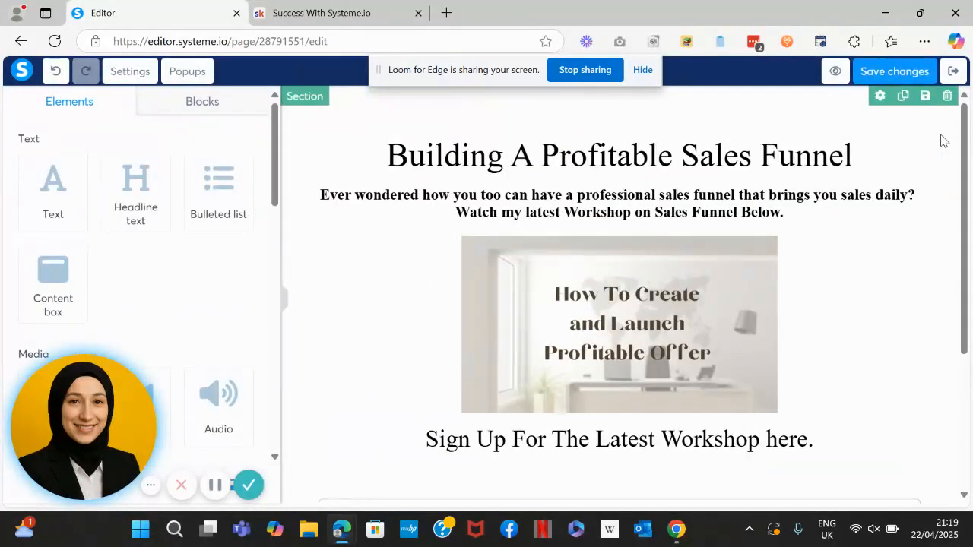
pyautogui.click(942, 141)
pyautogui.click(916, 143)
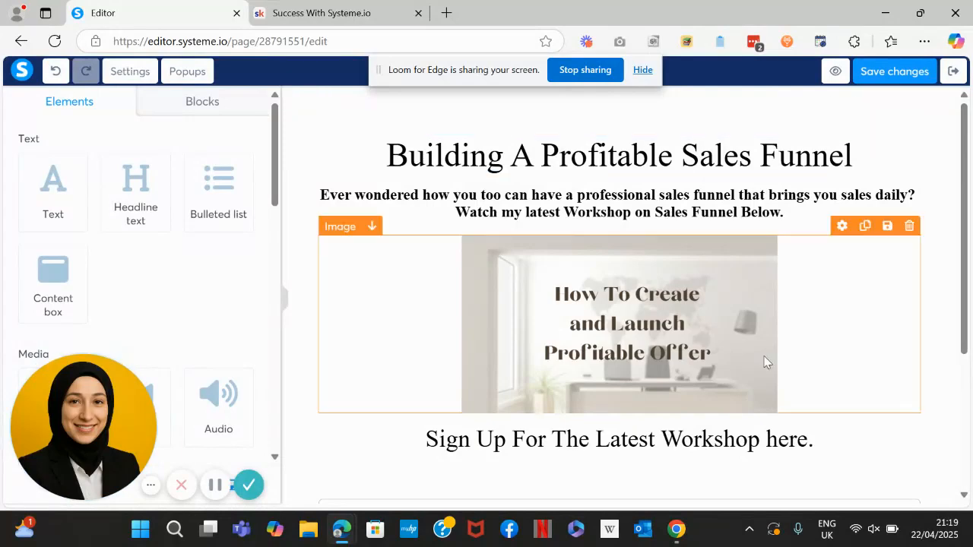
pyautogui.scroll(-2, 836, 304)
pyautogui.scroll(2, 905, 228)
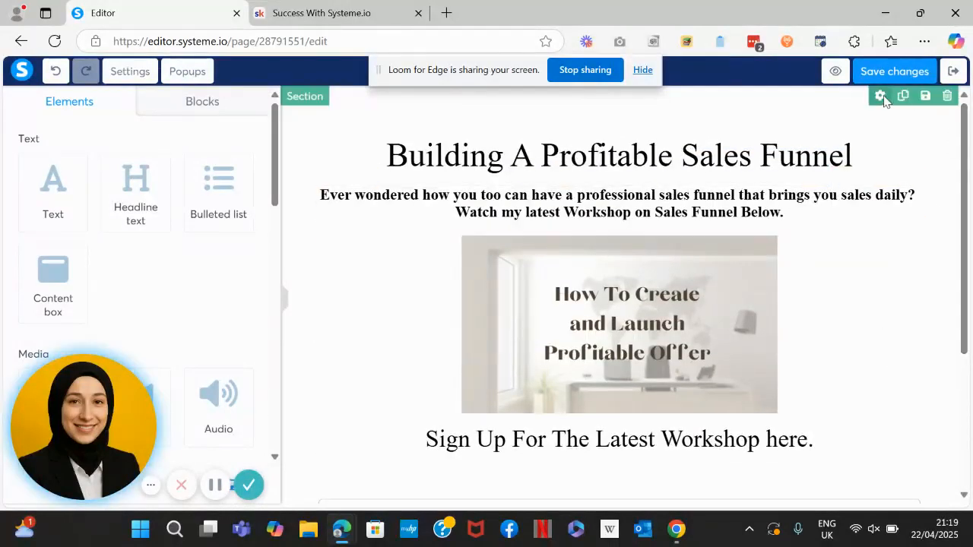
pyautogui.click(880, 97)
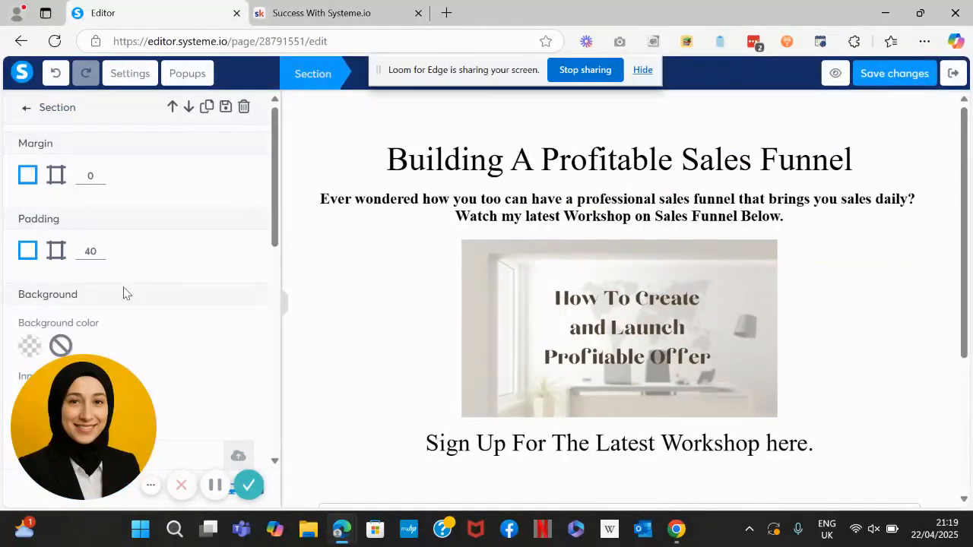
pyautogui.moveTo(276, 219); pyautogui.dragTo(282, 254)
pyautogui.click(30, 249)
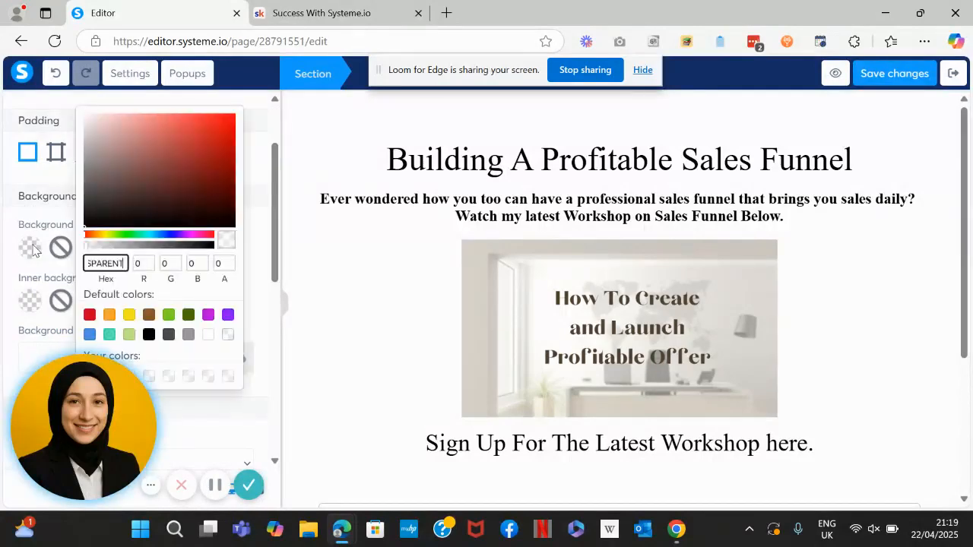
pyautogui.click(121, 163)
pyautogui.click(107, 117)
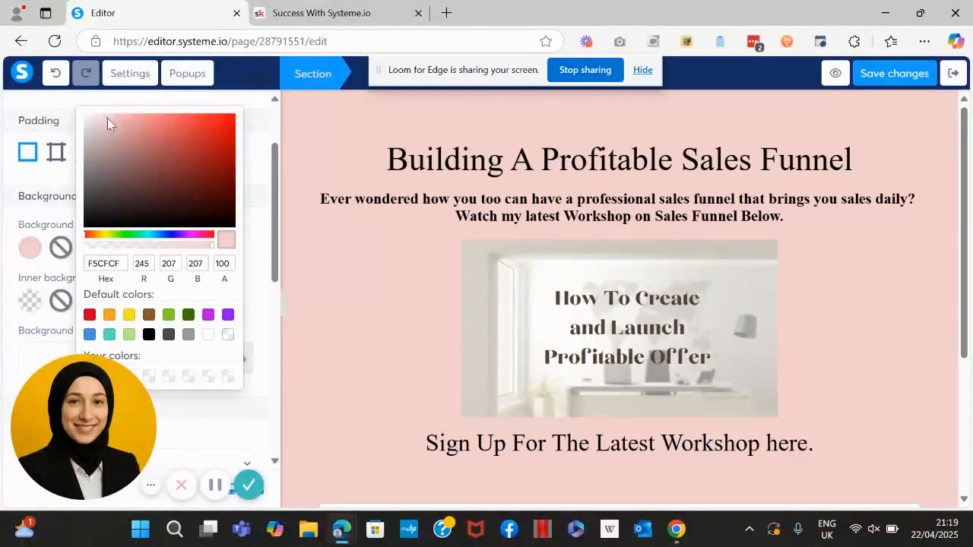
pyautogui.click(97, 119)
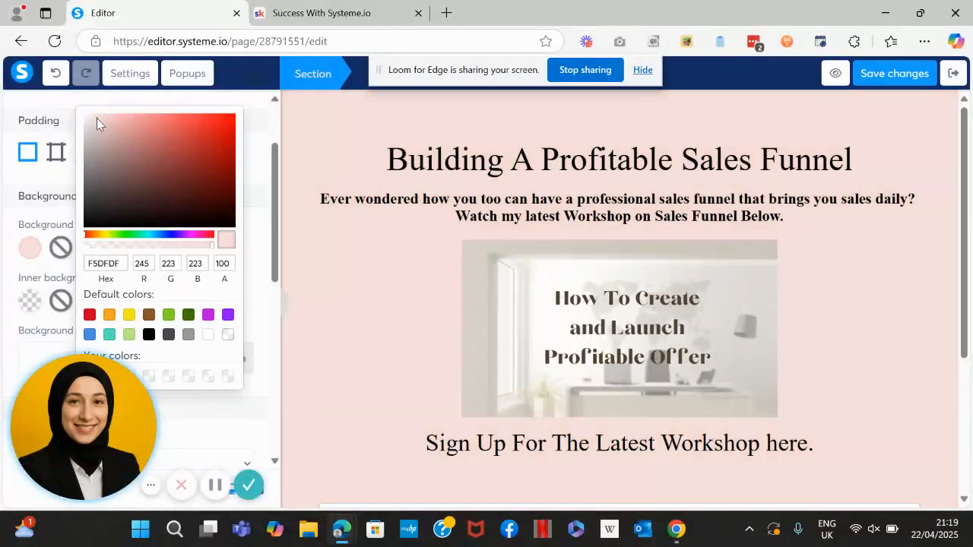
pyautogui.click(92, 118)
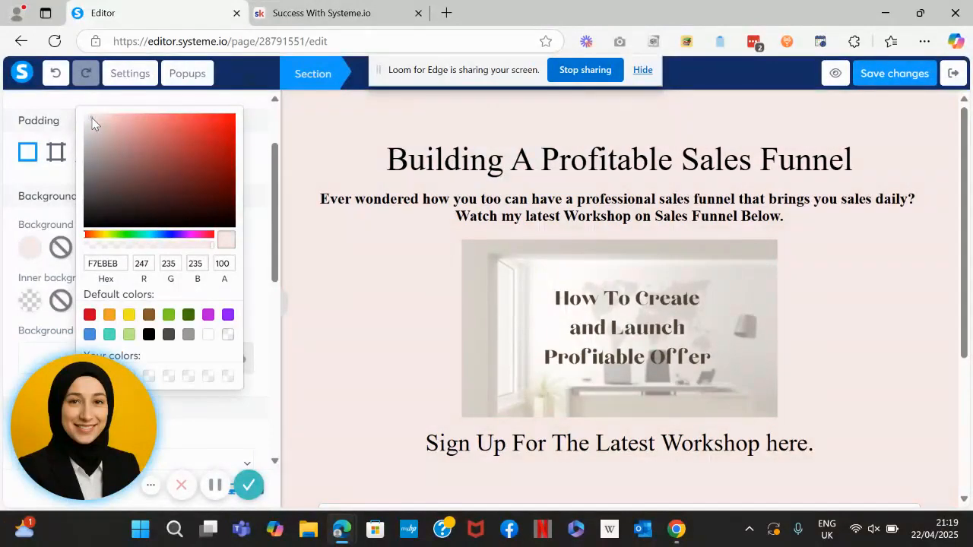
pyautogui.click(423, 237)
# Review the whole squeeze page, save its changes and open its preview
pyautogui.moveTo(951, 160); pyautogui.dragTo(962, 189)
pyautogui.scroll(-5, 962, 266)
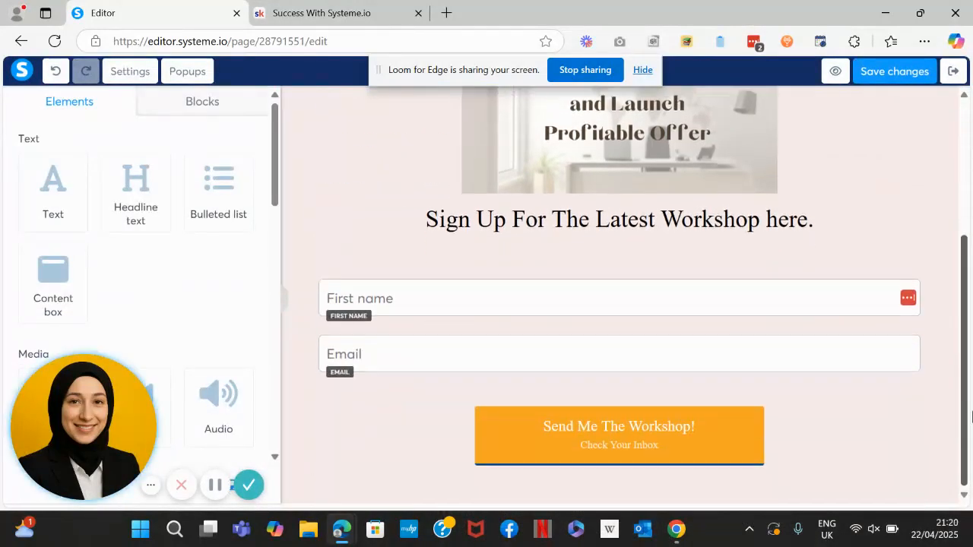
pyautogui.moveTo(970, 308); pyautogui.dragTo(971, 185)
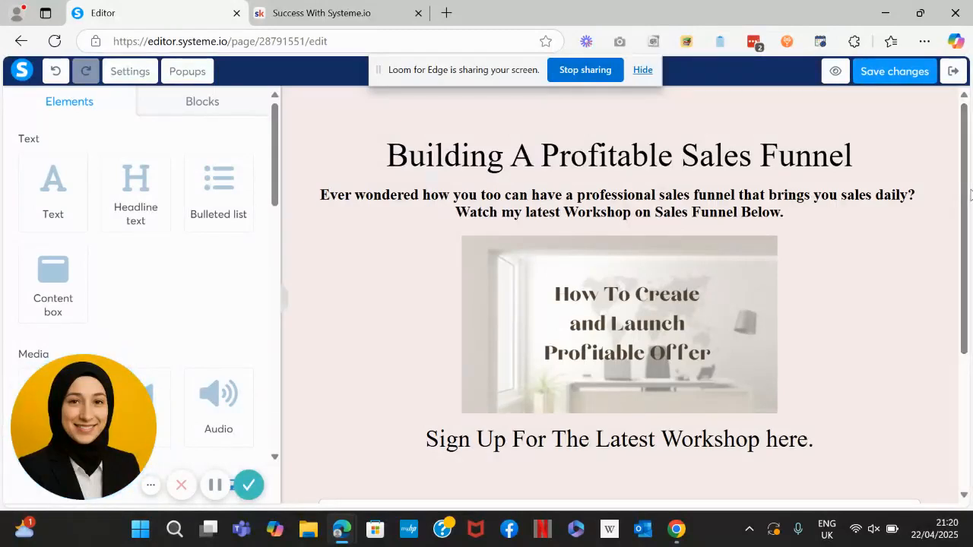
pyautogui.scroll(-3, 874, 311)
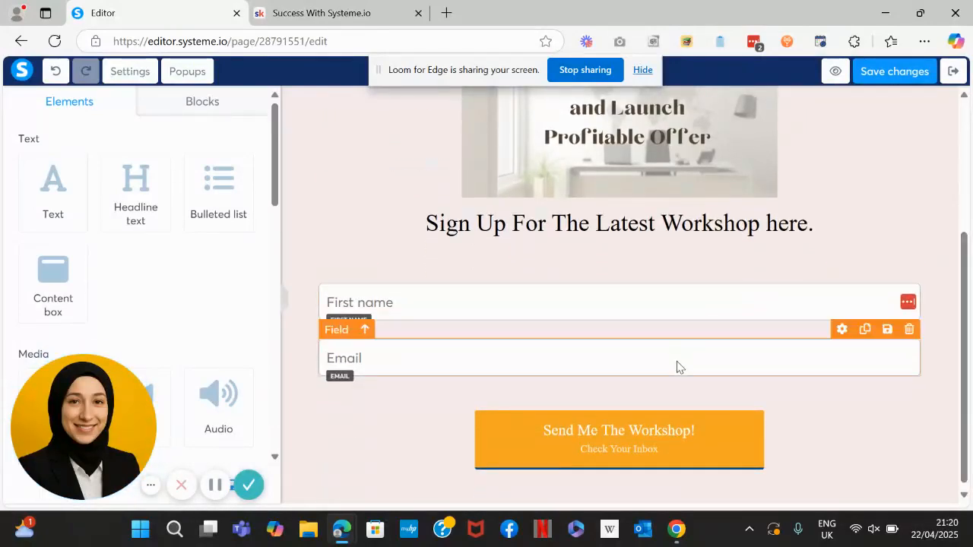
pyautogui.click(912, 79)
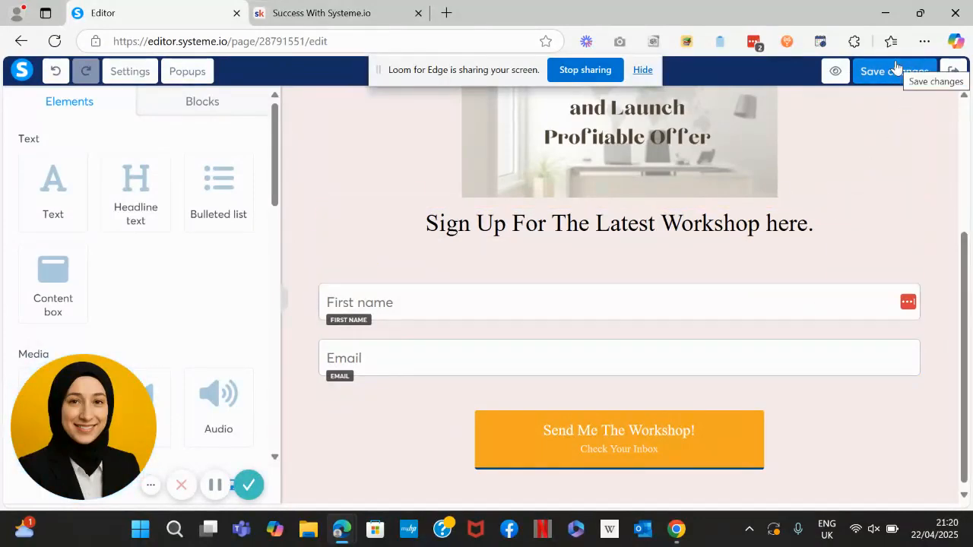
pyautogui.click(834, 73)
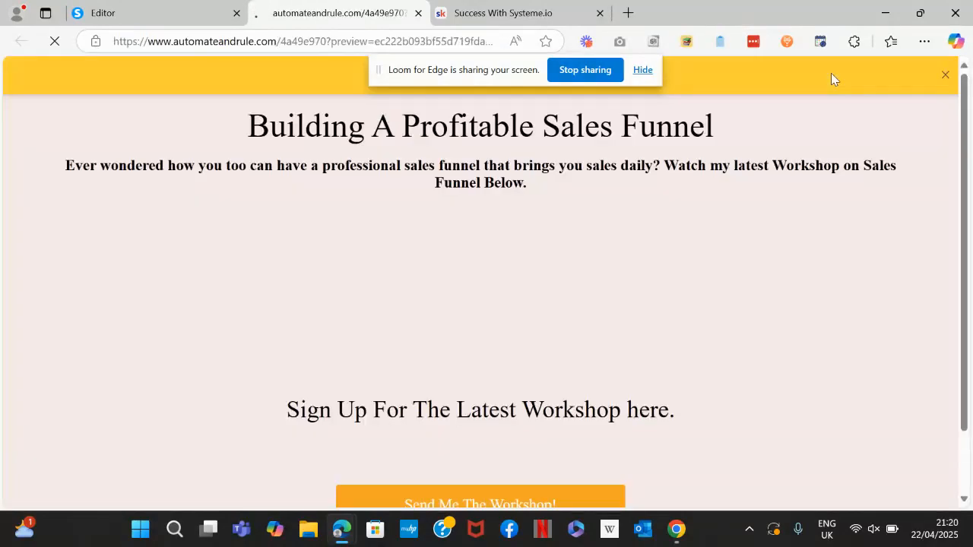
pyautogui.moveTo(960, 97); pyautogui.dragTo(972, 48)
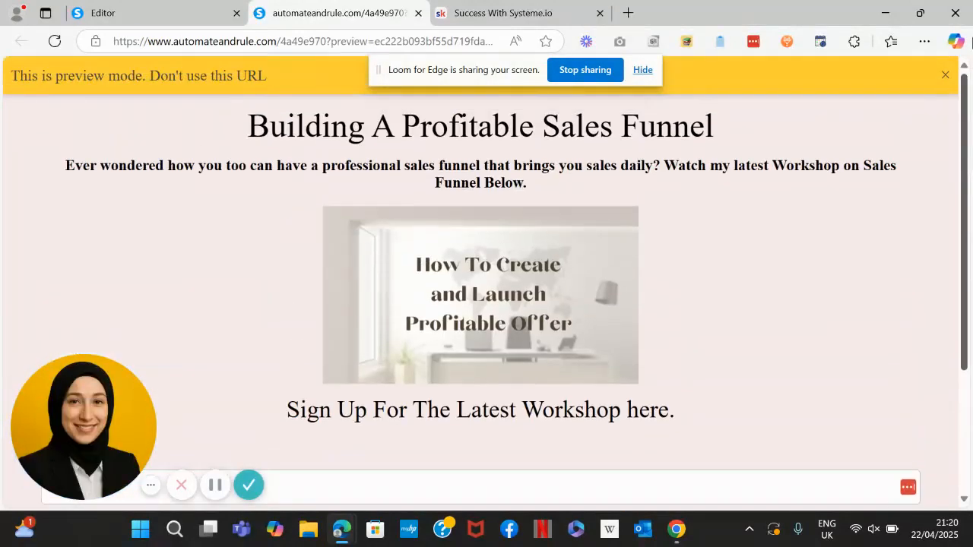
# Exit the page editor to the funnel overview and browse the templates for the Thank You / Download Page step
pyautogui.click(181, 7)
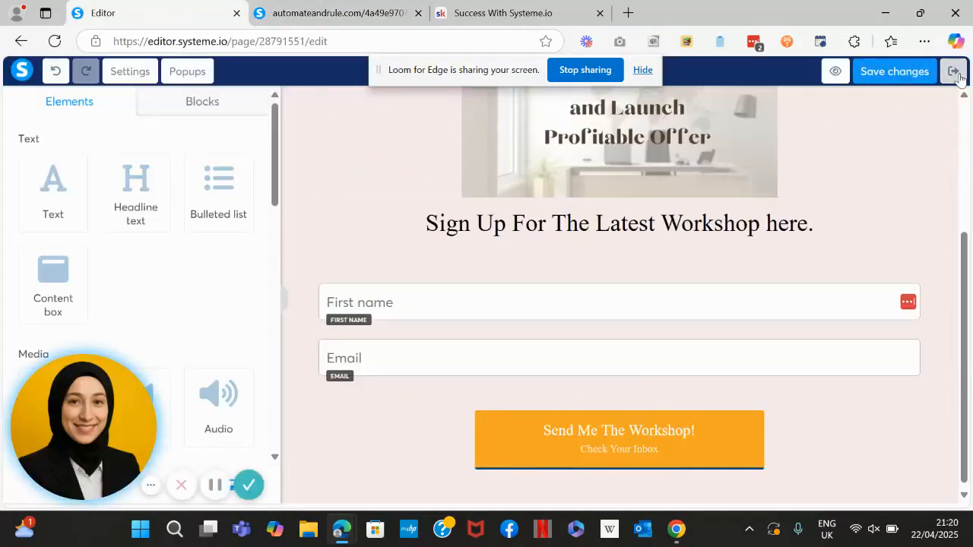
pyautogui.click(953, 71)
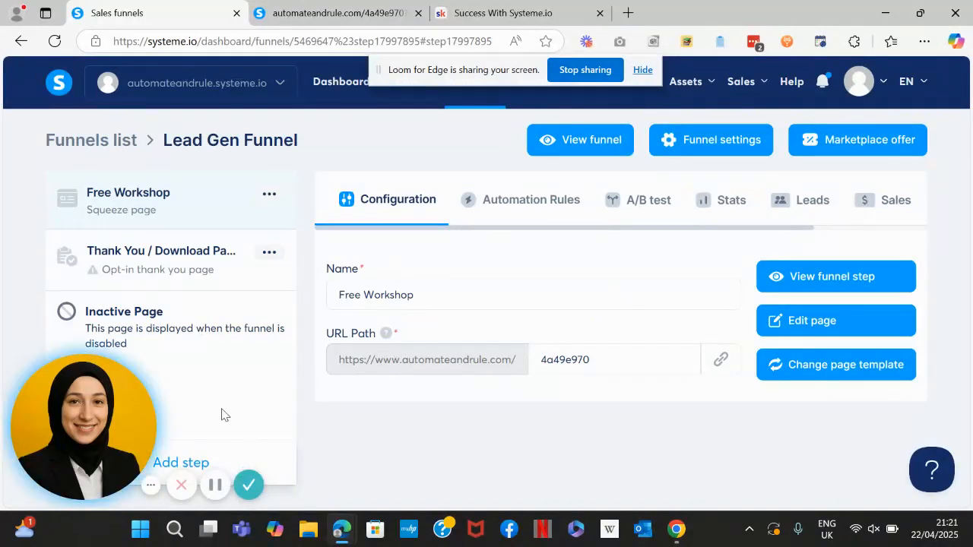
pyautogui.click(181, 276)
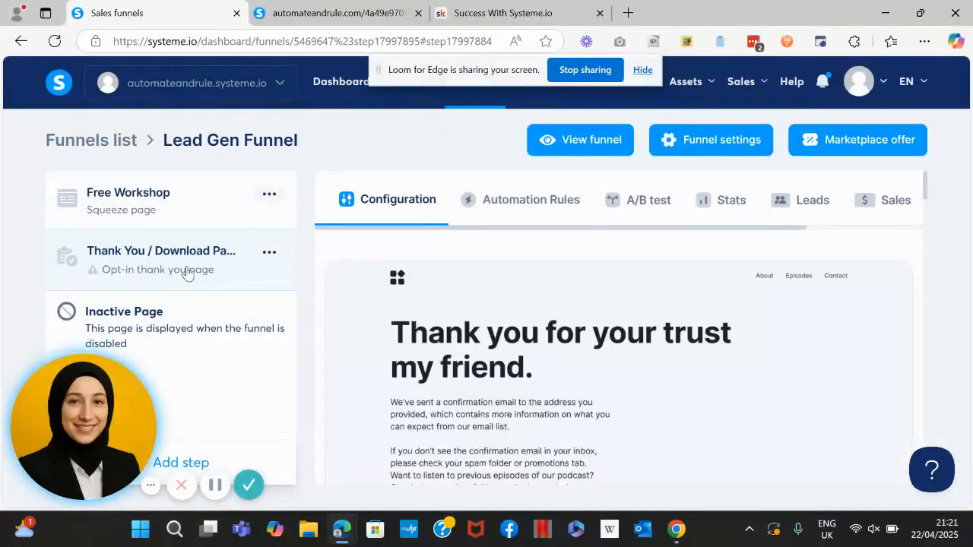
pyautogui.moveTo(893, 292)
pyautogui.moveTo(926, 196)
pyautogui.mouseDown()
pyautogui.moveTo(934, 289)
pyautogui.moveTo(955, 334)
pyautogui.moveTo(957, 436)
pyautogui.moveTo(963, 312)
pyautogui.mouseUp()
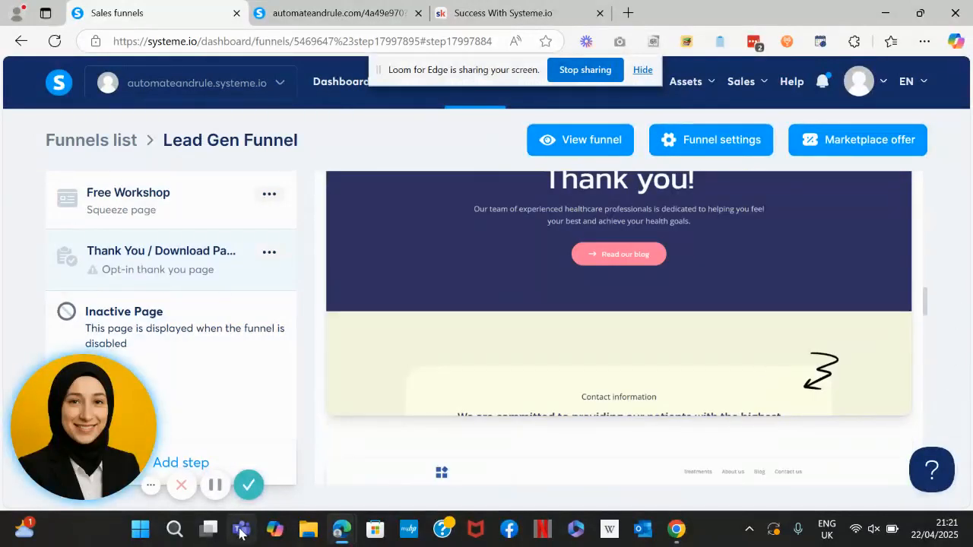
# Add a funnel step named "Thank You" of type Thank you page, starting from scratch
pyautogui.click(191, 462)
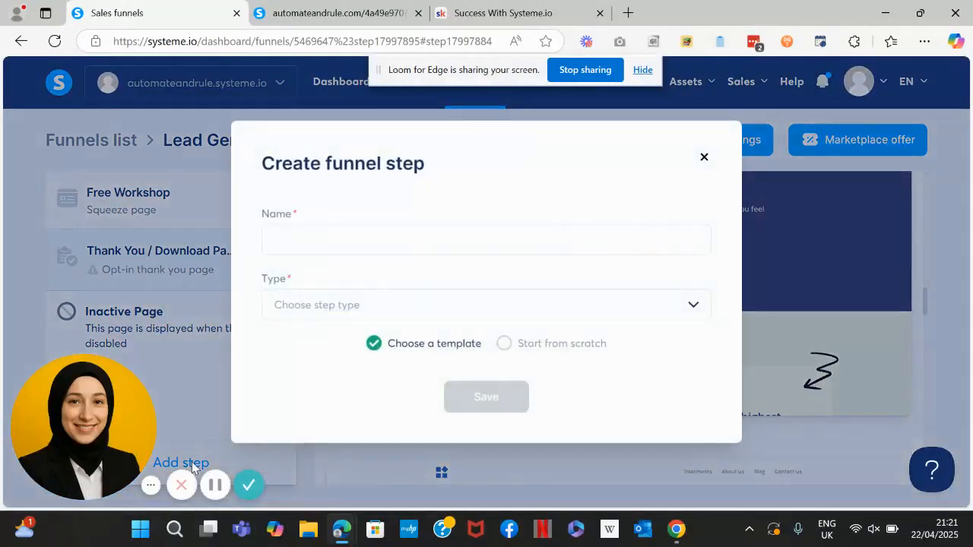
pyautogui.click(397, 247)
pyautogui.write('Thank')
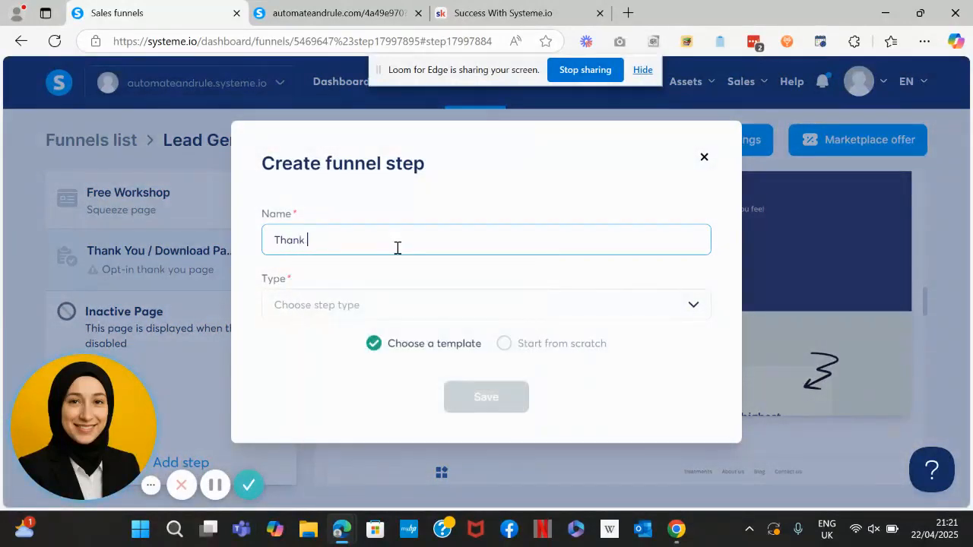
pyautogui.write(' You')
pyautogui.click(395, 304)
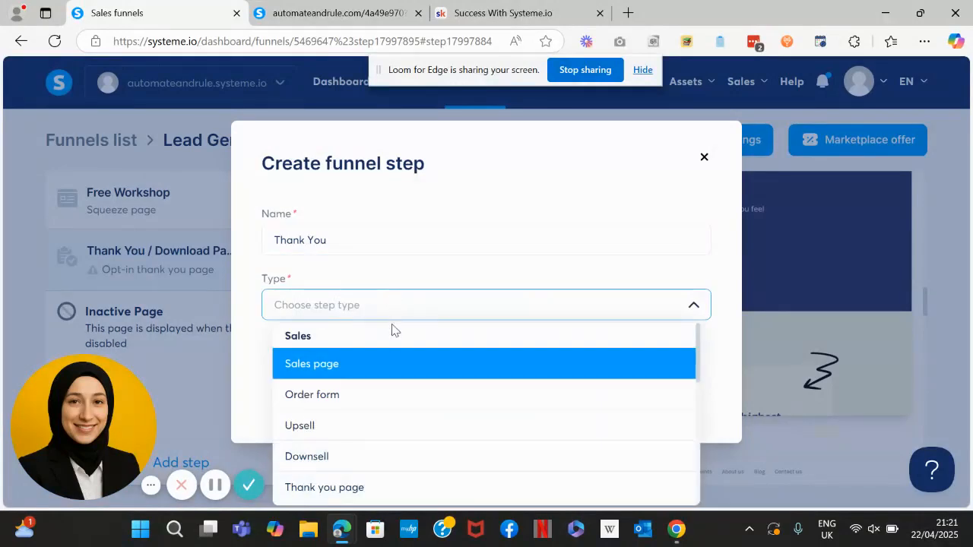
pyautogui.scroll(-1, 395, 331)
pyautogui.click(325, 421)
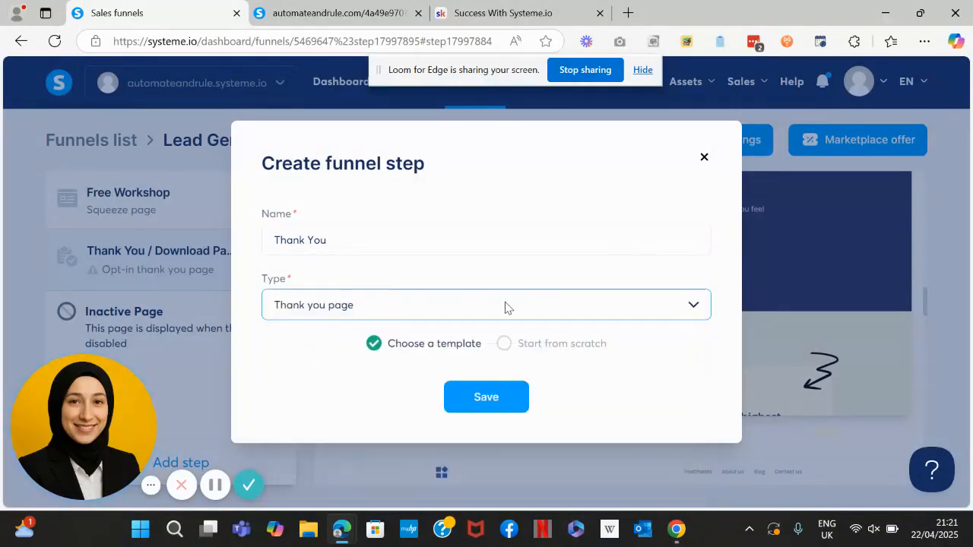
pyautogui.click(519, 344)
pyautogui.click(487, 398)
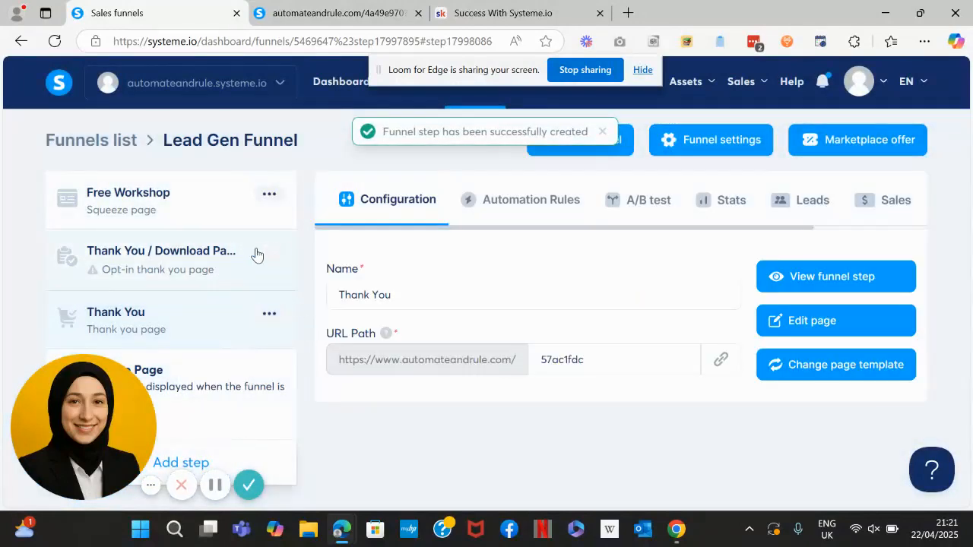
# Remove the "Thank You / Download Page" step from the funnel and open the new Thank You page for editing
pyautogui.moveTo(262, 257)
pyautogui.click(219, 315)
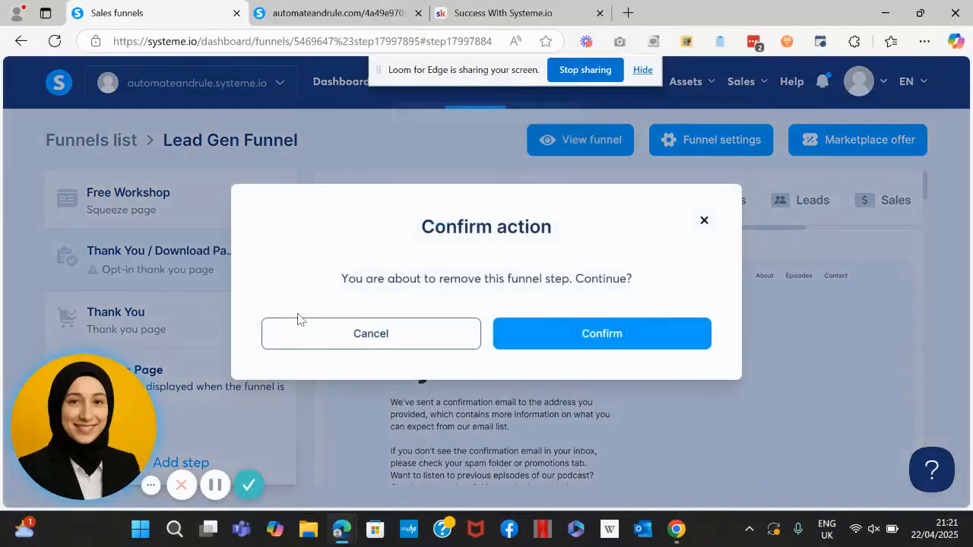
pyautogui.click(552, 327)
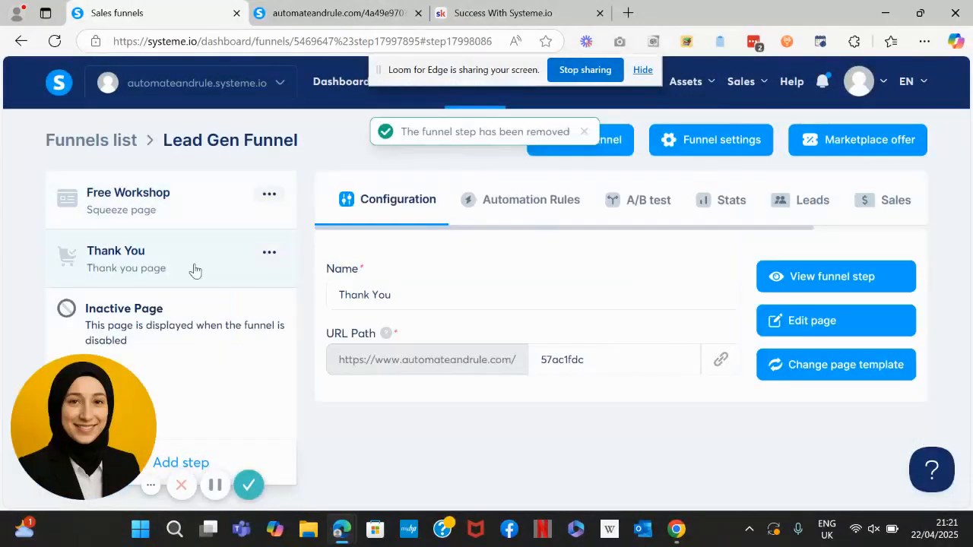
pyautogui.click(814, 326)
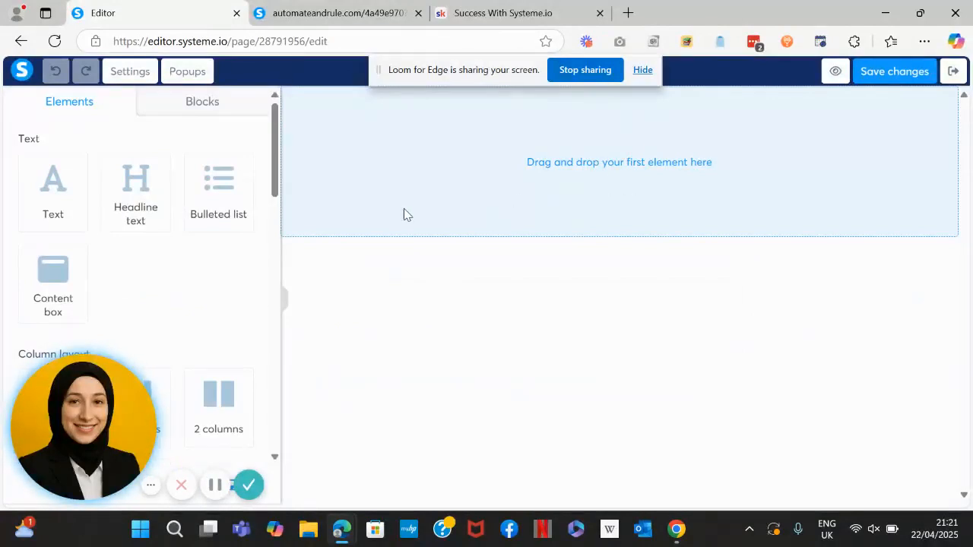
# Add an Image element to the empty page and insert 1646251.webp from the previously uploaded images
pyautogui.moveTo(282, 172); pyautogui.dragTo(278, 343)
pyautogui.moveTo(35, 279); pyautogui.dragTo(596, 166)
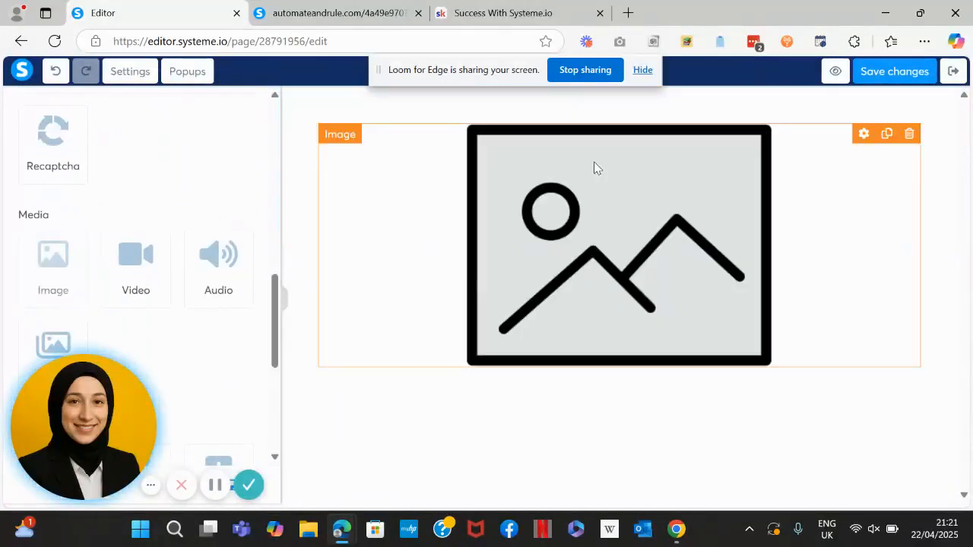
pyautogui.click(632, 239)
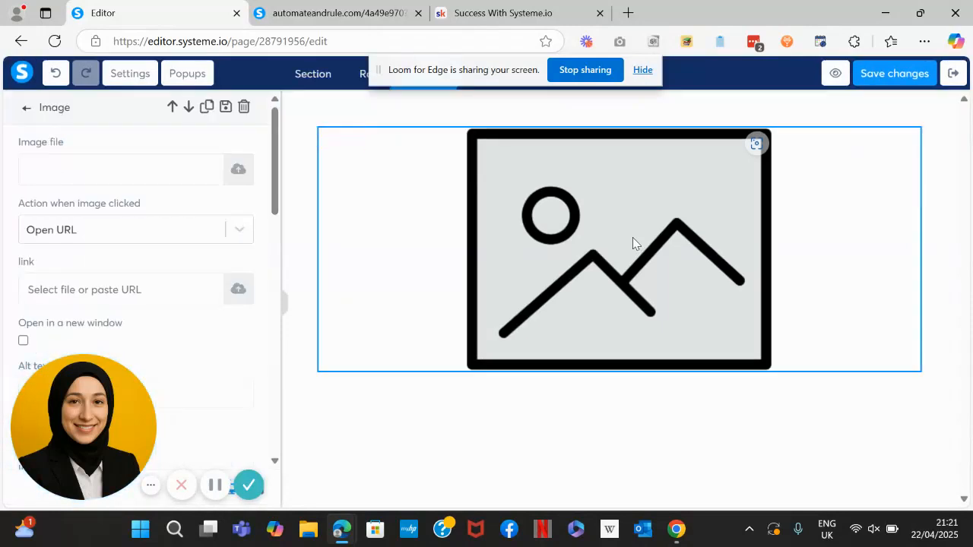
pyautogui.click(236, 173)
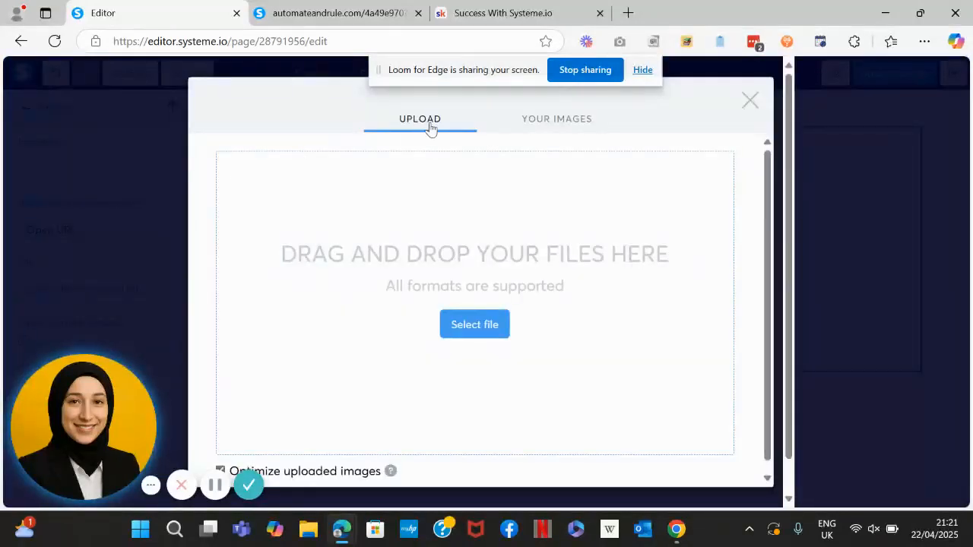
pyautogui.click(563, 115)
pyautogui.moveTo(279, 230)
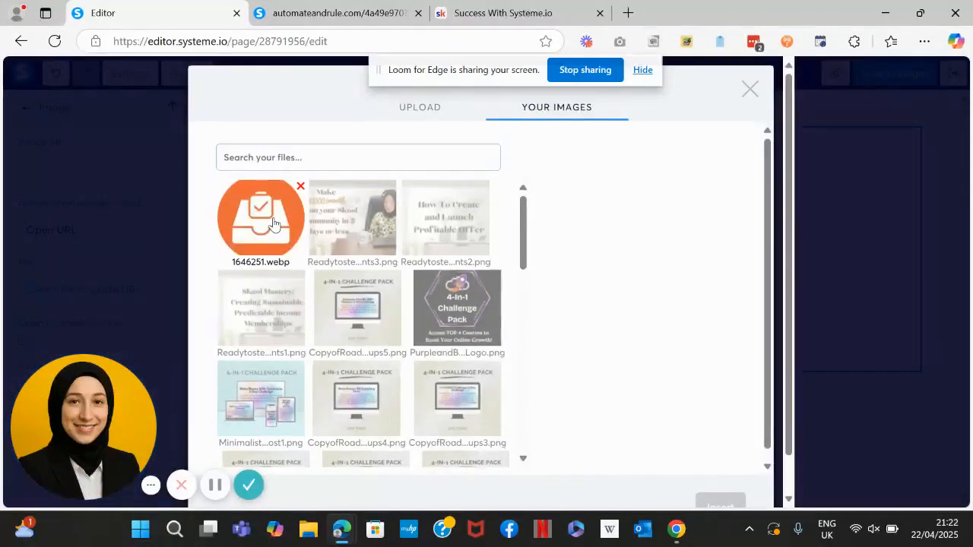
pyautogui.click(273, 222)
pyautogui.scroll(-2, 785, 447)
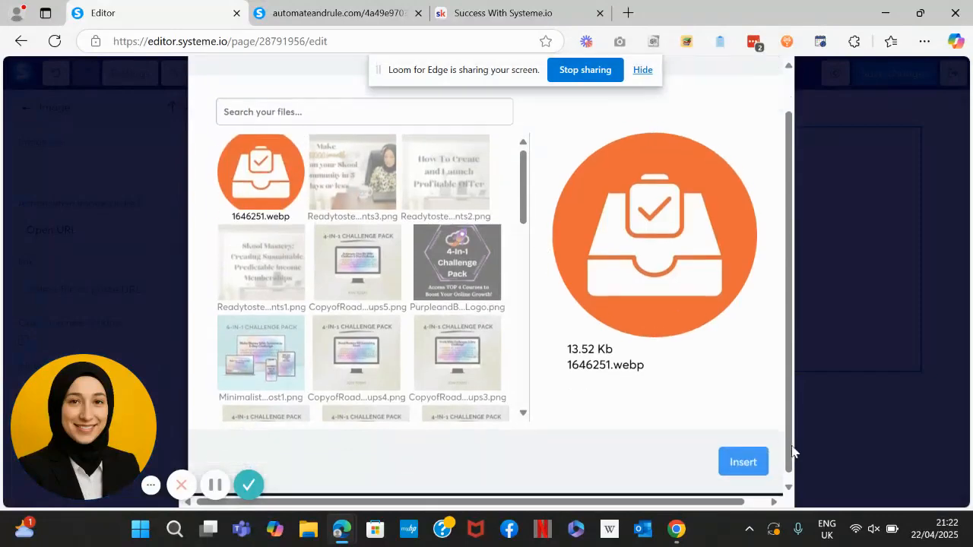
pyautogui.click(738, 454)
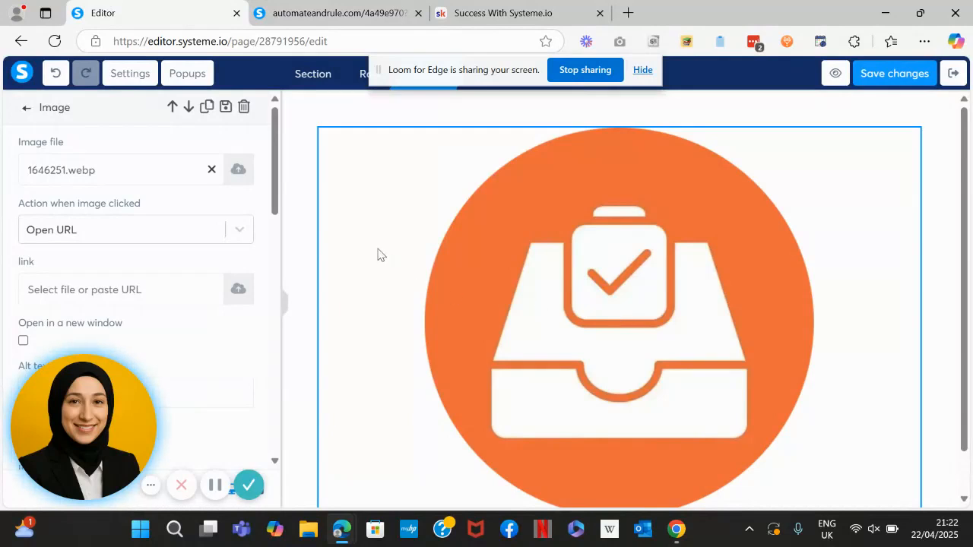
# Reduce the inbox image's size to 151
pyautogui.moveTo(273, 201); pyautogui.dragTo(275, 266)
pyautogui.moveTo(132, 274); pyautogui.dragTo(55, 273)
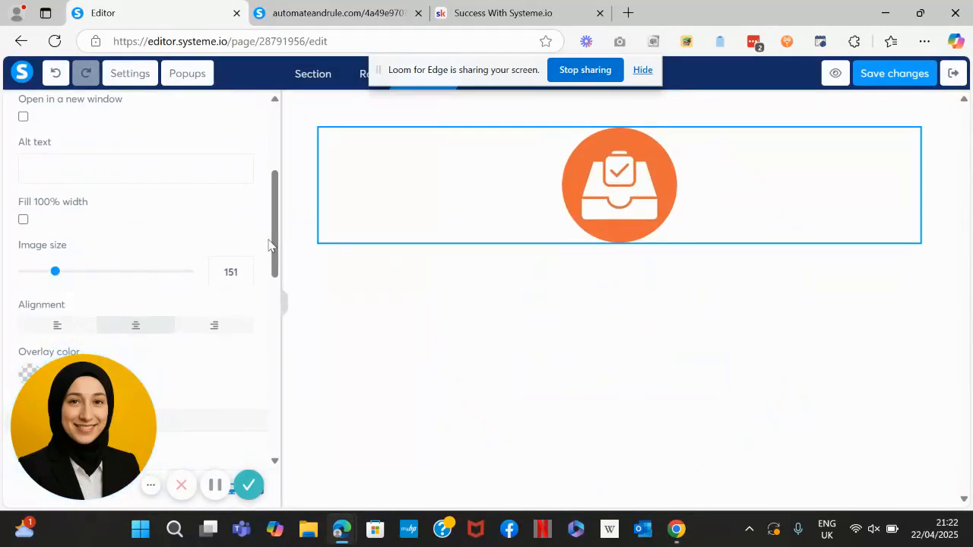
pyautogui.moveTo(273, 247); pyautogui.dragTo(292, 147)
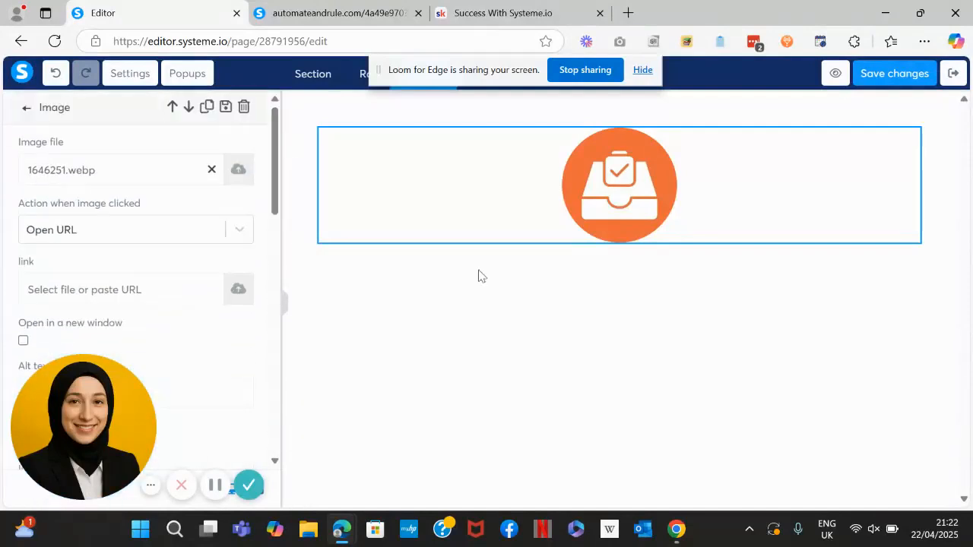
pyautogui.click(537, 306)
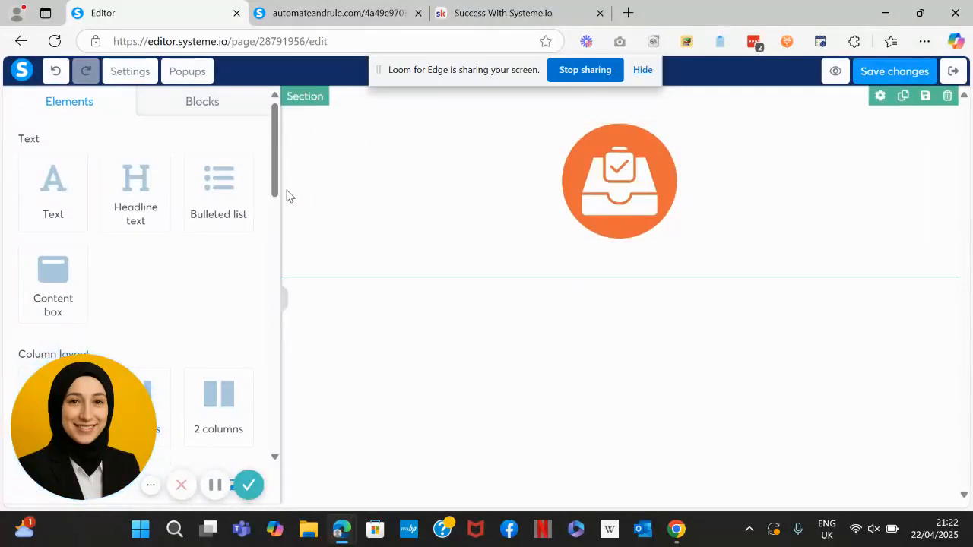
# Add a new empty section below the inbox image
pyautogui.moveTo(279, 186); pyautogui.dragTo(282, 248)
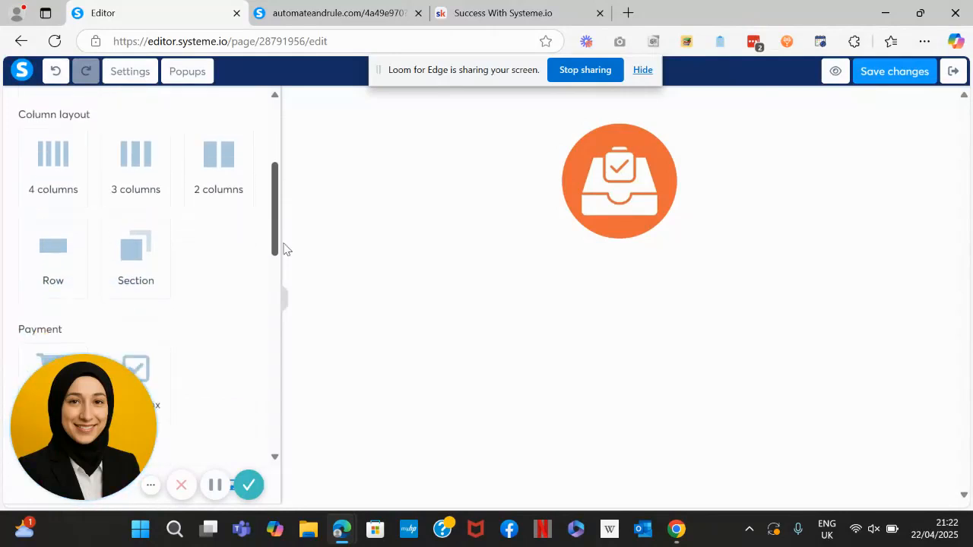
pyautogui.moveTo(133, 243); pyautogui.dragTo(634, 276)
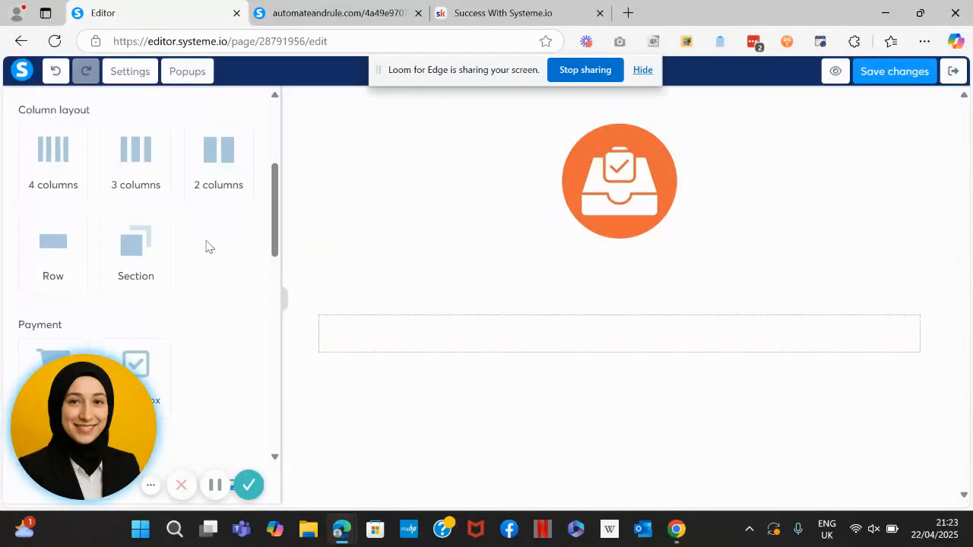
pyautogui.click(543, 307)
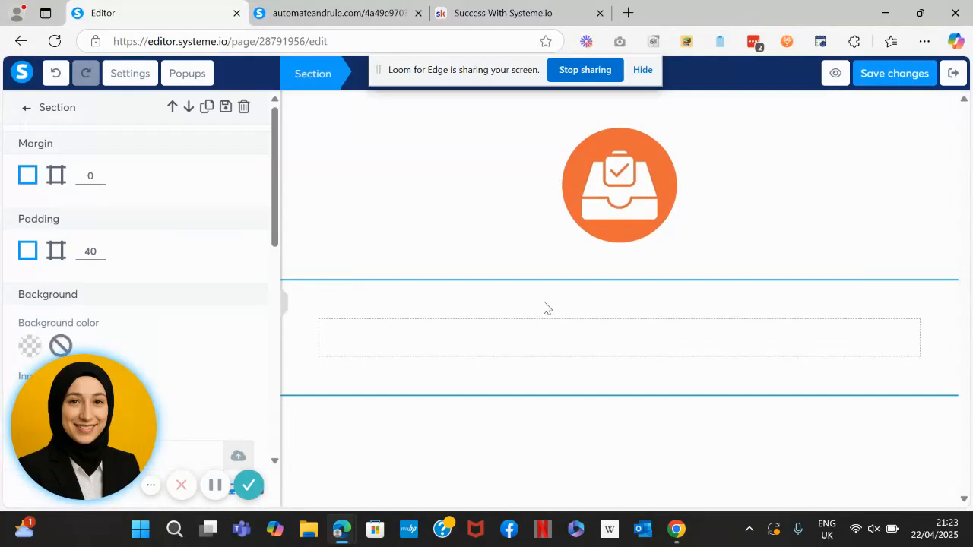
pyautogui.click(805, 411)
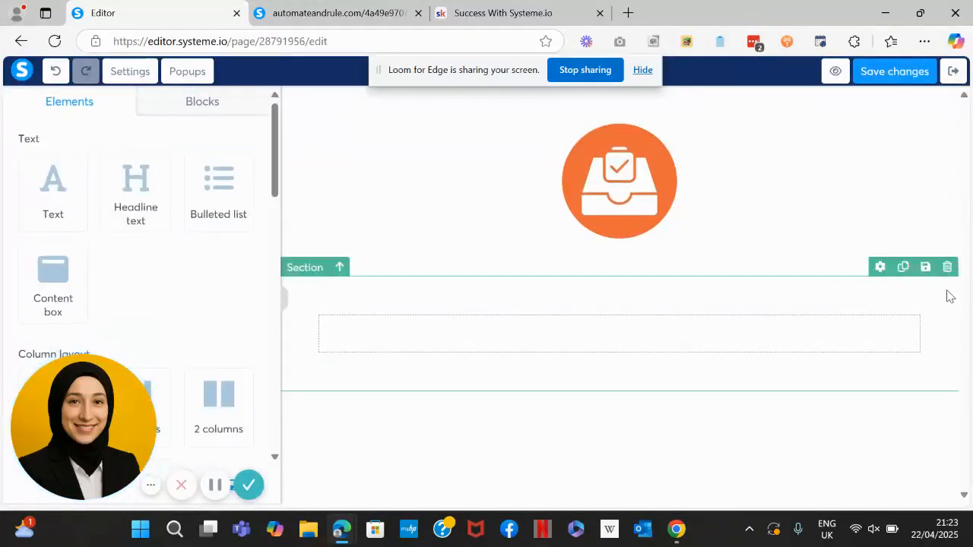
# Set the new section's background color to pale pink, RGB 249, 238, 238
pyautogui.click(879, 268)
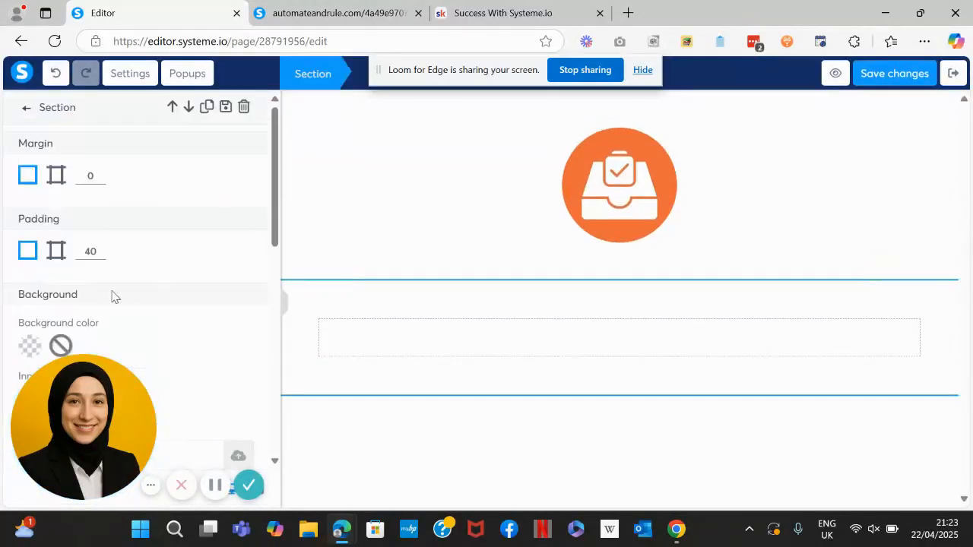
pyautogui.click(31, 347)
pyautogui.click(104, 214)
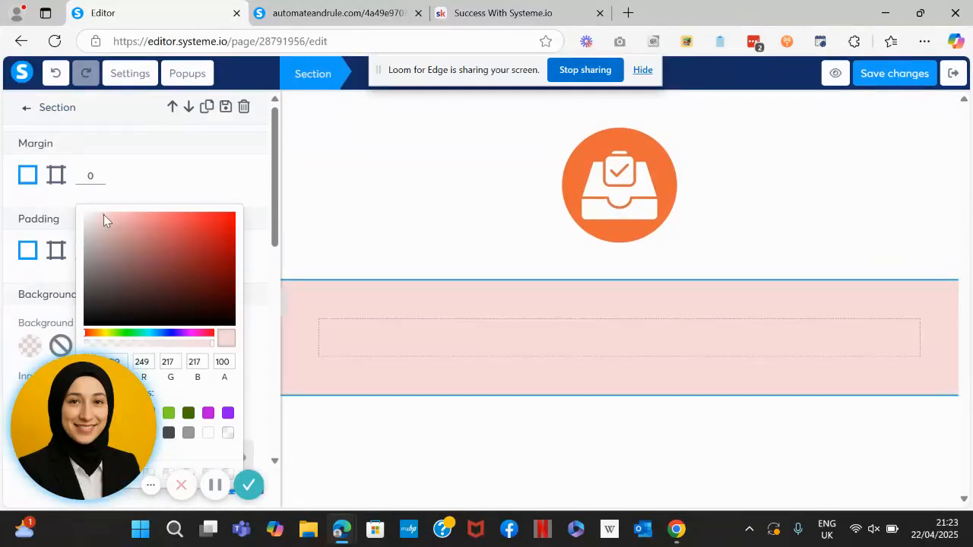
pyautogui.click(90, 215)
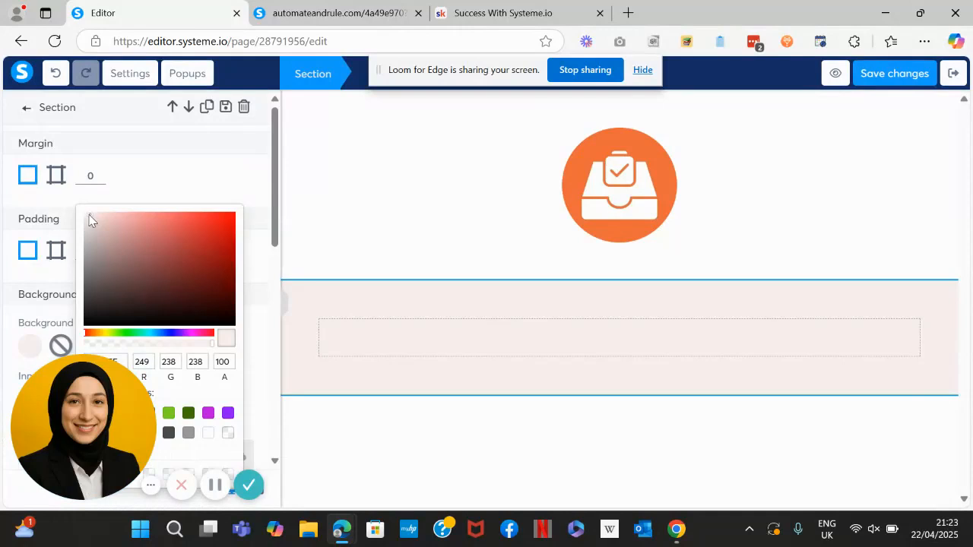
pyautogui.click(266, 228)
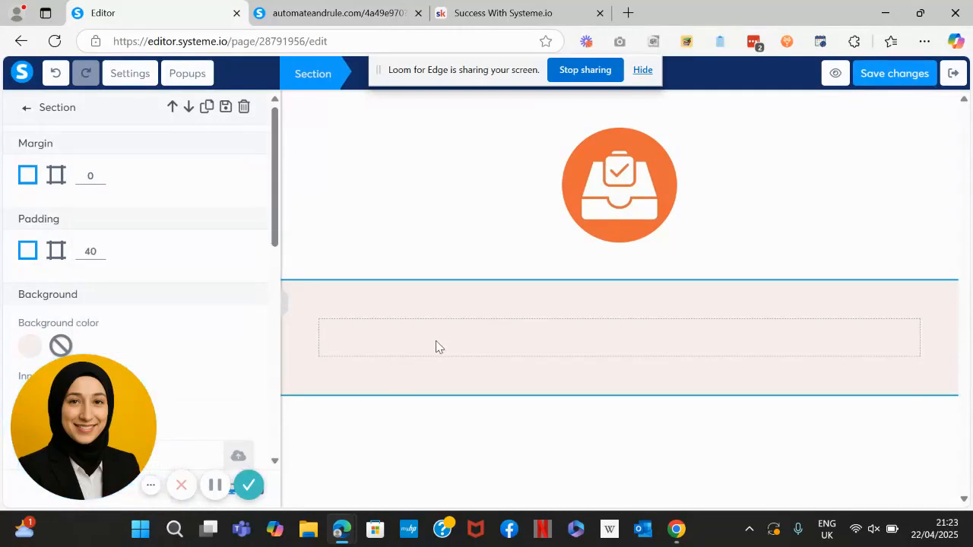
pyautogui.click(490, 306)
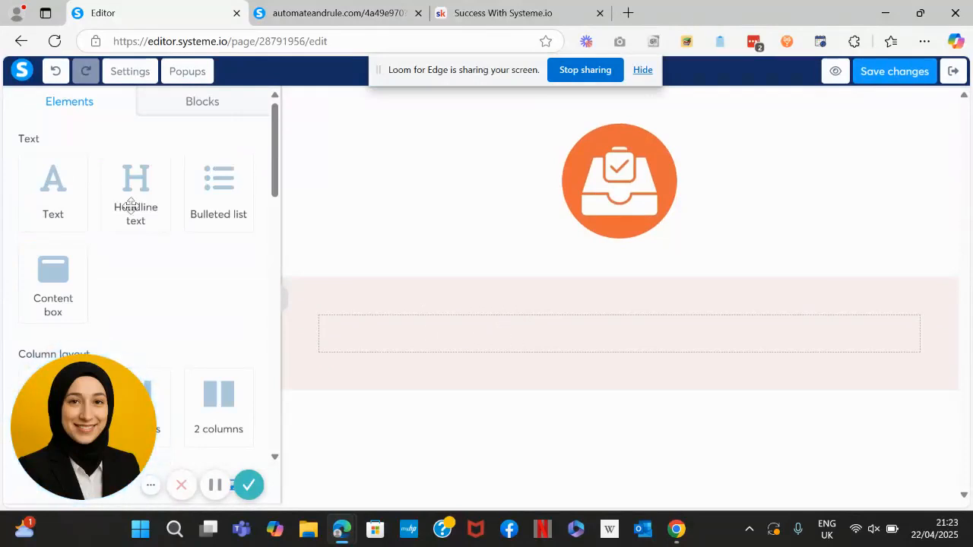
# Add a headline to the pink section reading "Check Your Inbox To Receive Your Free Training"
pyautogui.moveTo(129, 194); pyautogui.dragTo(522, 330)
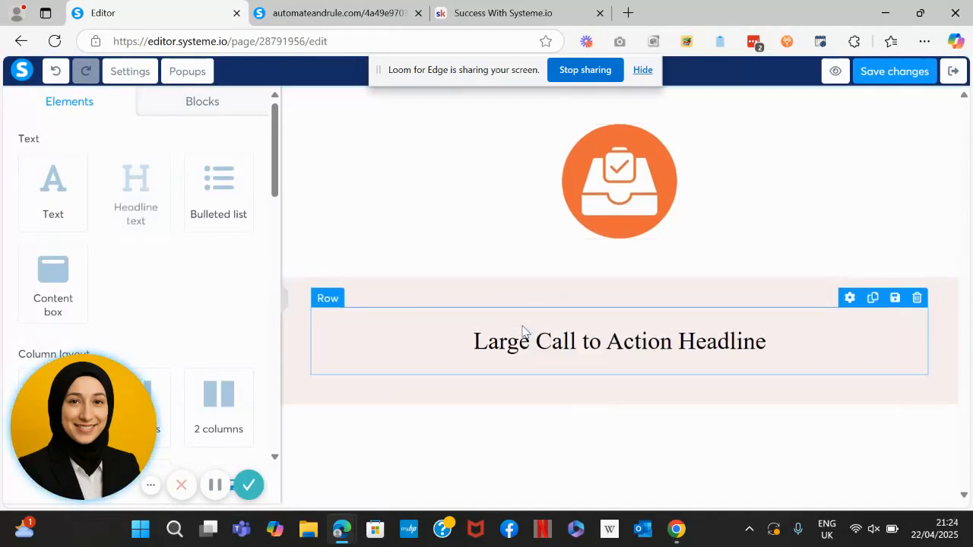
pyautogui.click(598, 346)
pyautogui.write('C')
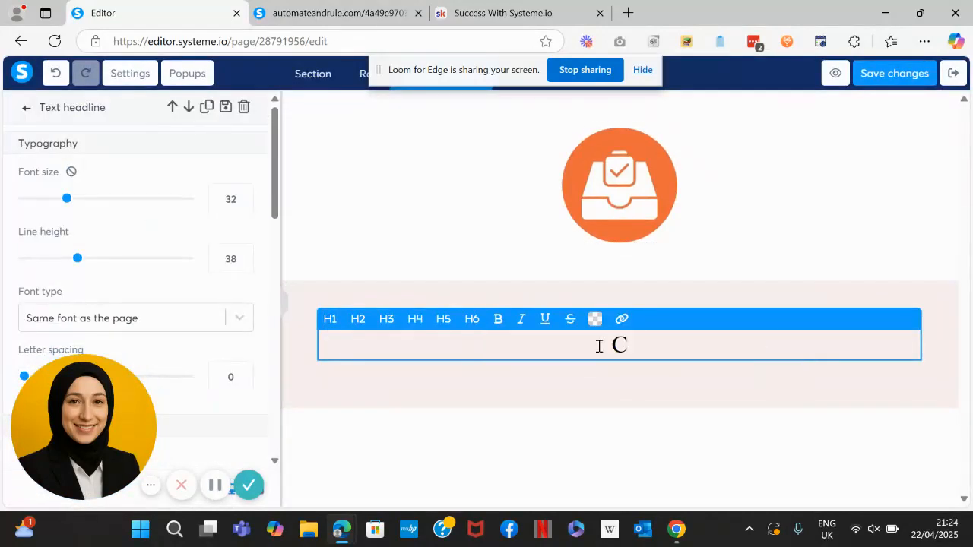
pyautogui.write('heck Your ')
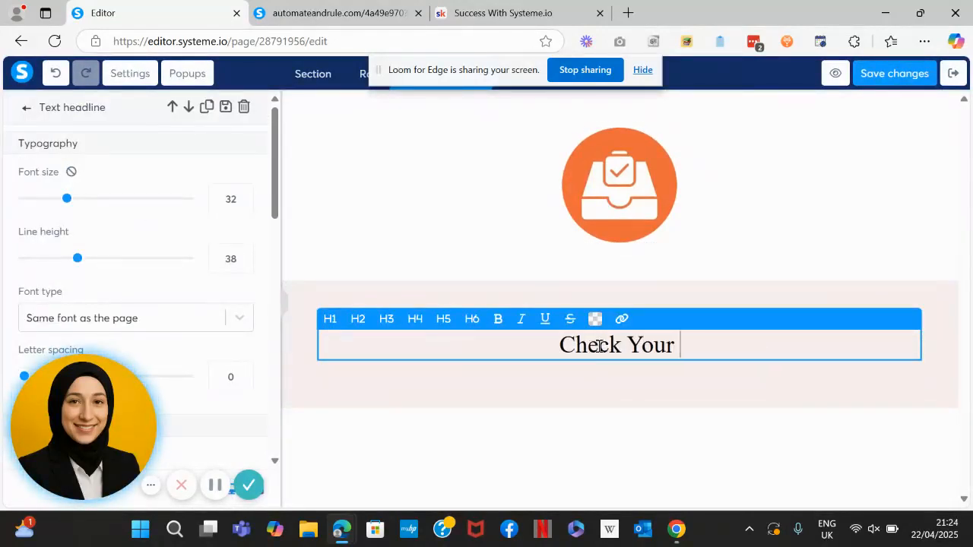
pyautogui.write('Inbox')
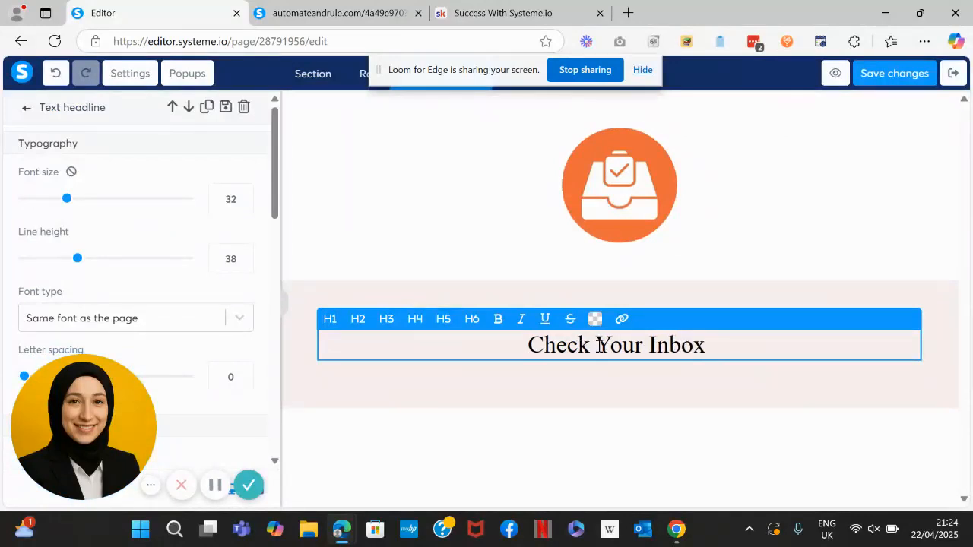
pyautogui.write(' To ')
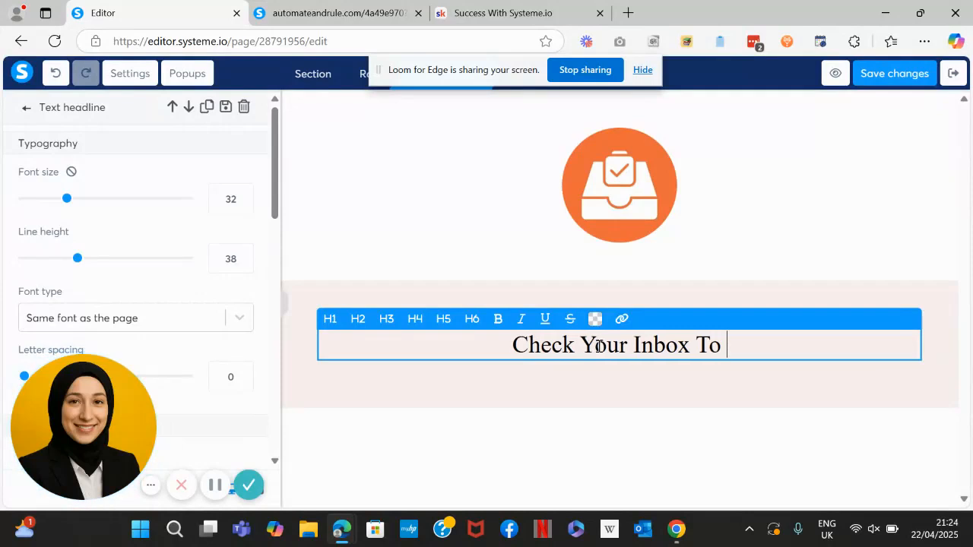
pyautogui.write('receive ')
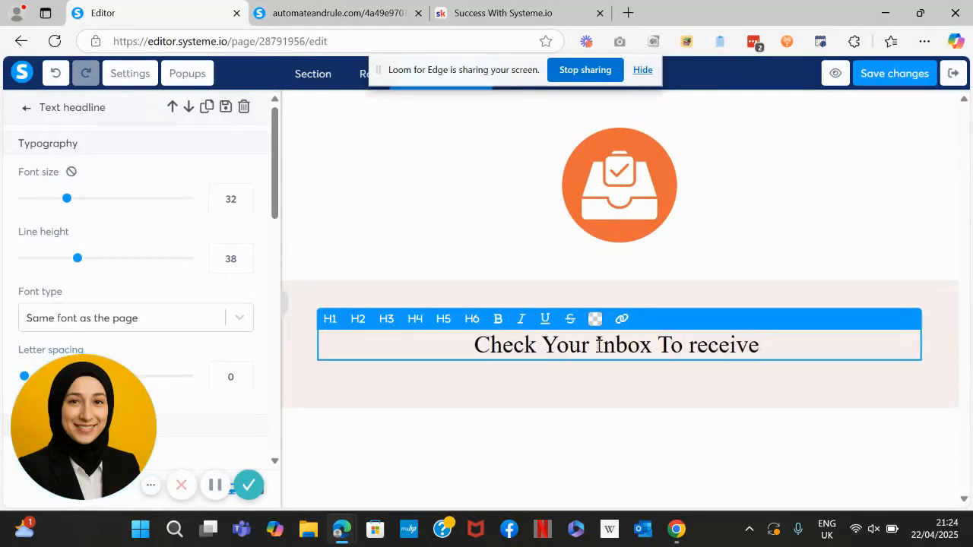
pyautogui.write('Your')
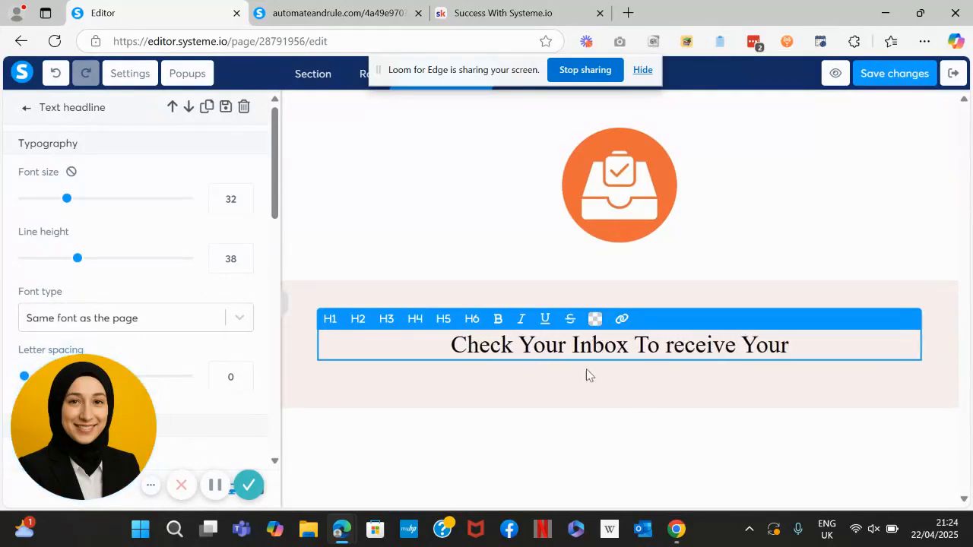
pyautogui.press('BackSpace')
pyautogui.write('Receive')
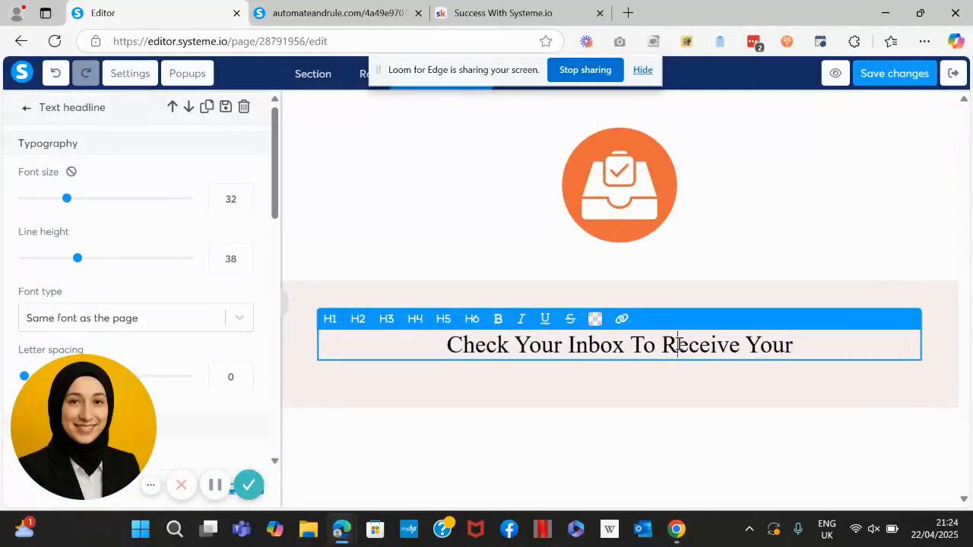
pyautogui.write(' Your Fre')
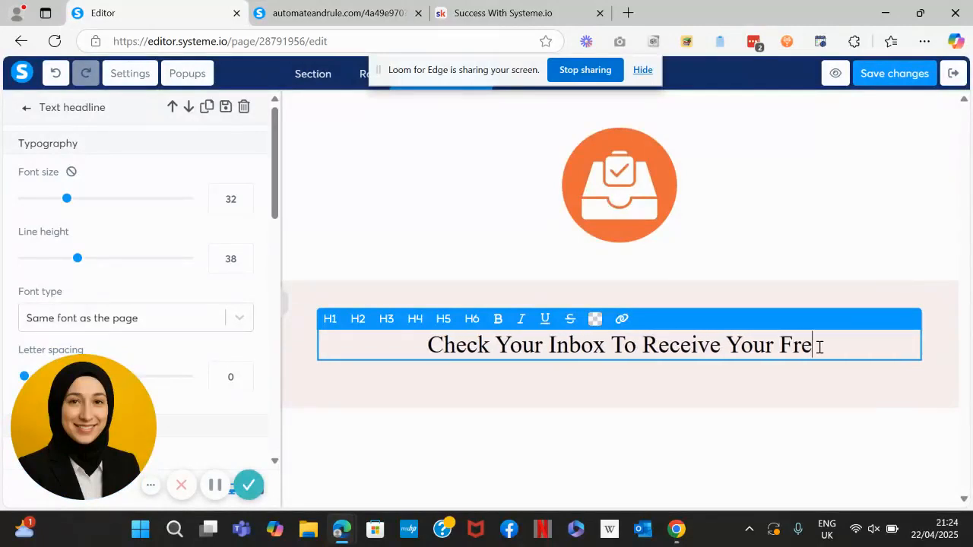
pyautogui.write('e Training')
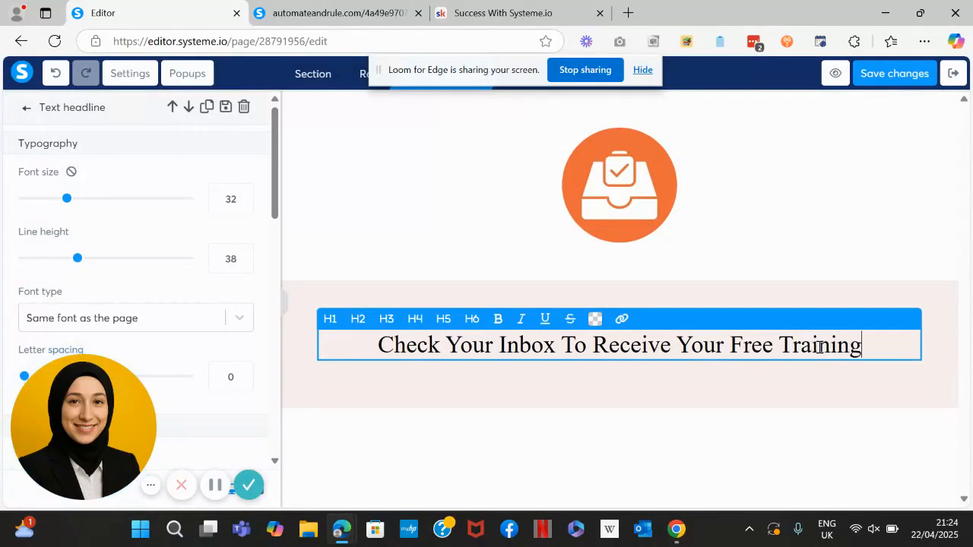
pyautogui.click(806, 383)
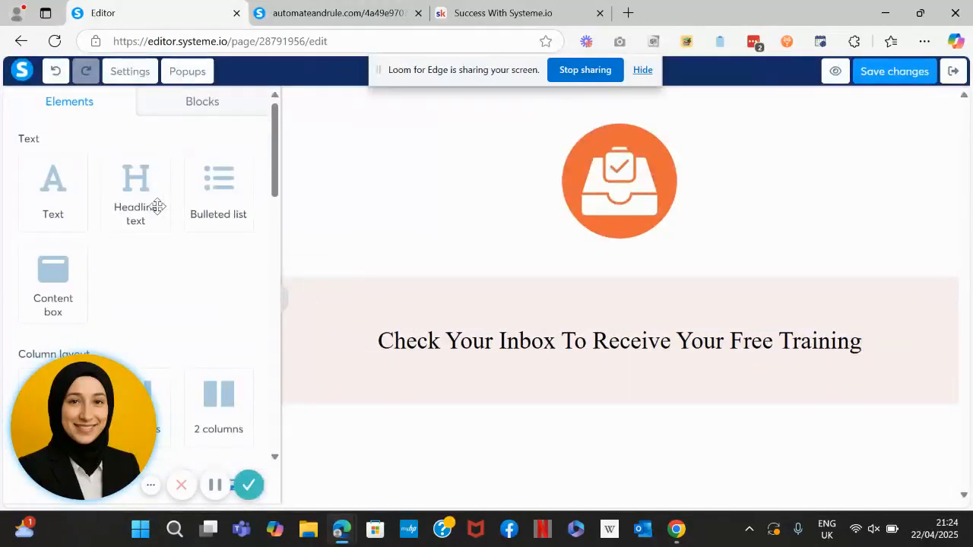
# Add a second headline to the pink section reading "Want Instant Access To My Funnel Resources and Templates for $7/month?"
pyautogui.moveTo(146, 201); pyautogui.dragTo(641, 371)
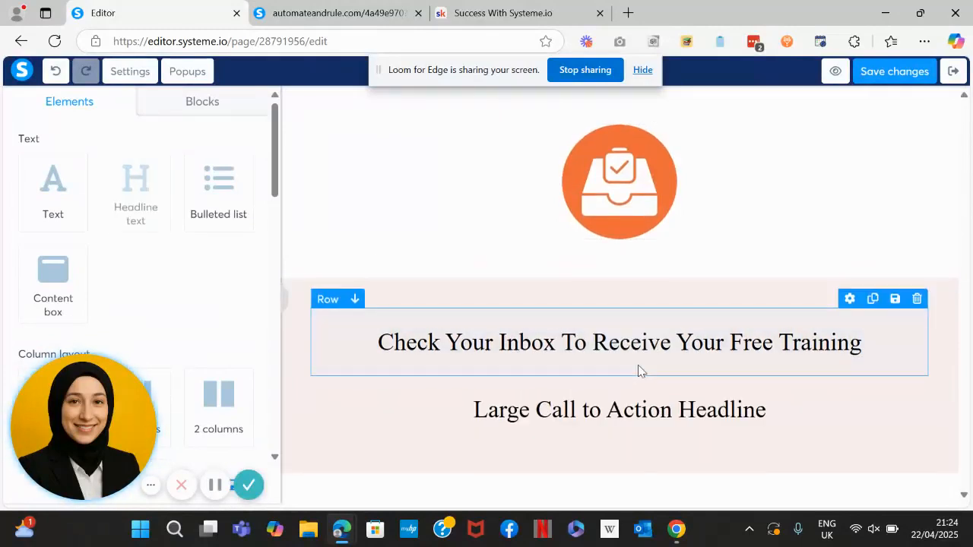
pyautogui.click(638, 403)
pyautogui.tripleClick(652, 412)
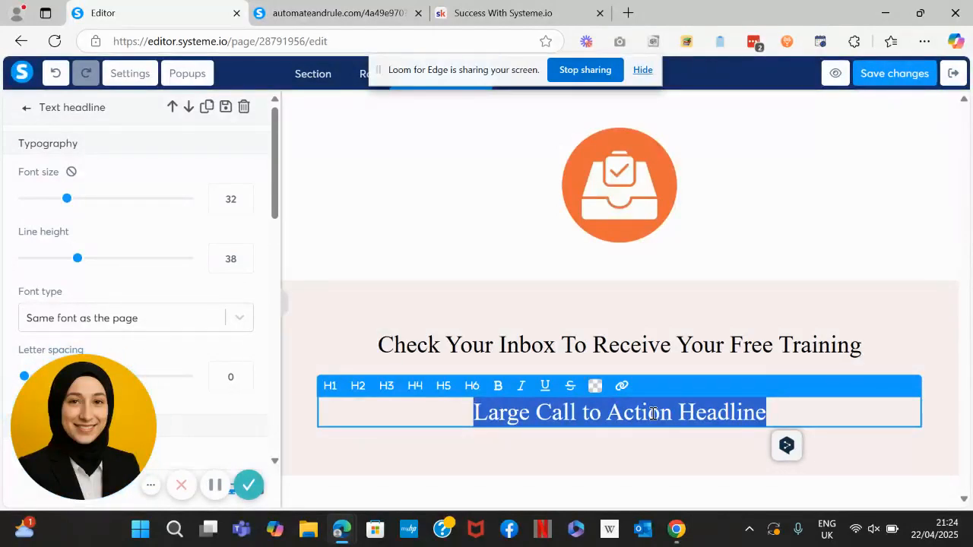
pyautogui.write('Want')
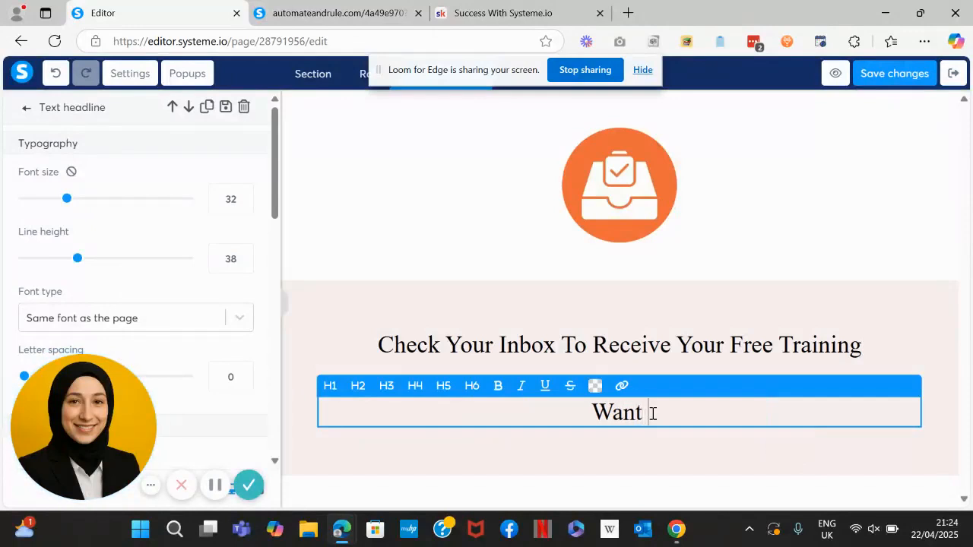
pyautogui.write(' Instant Ac')
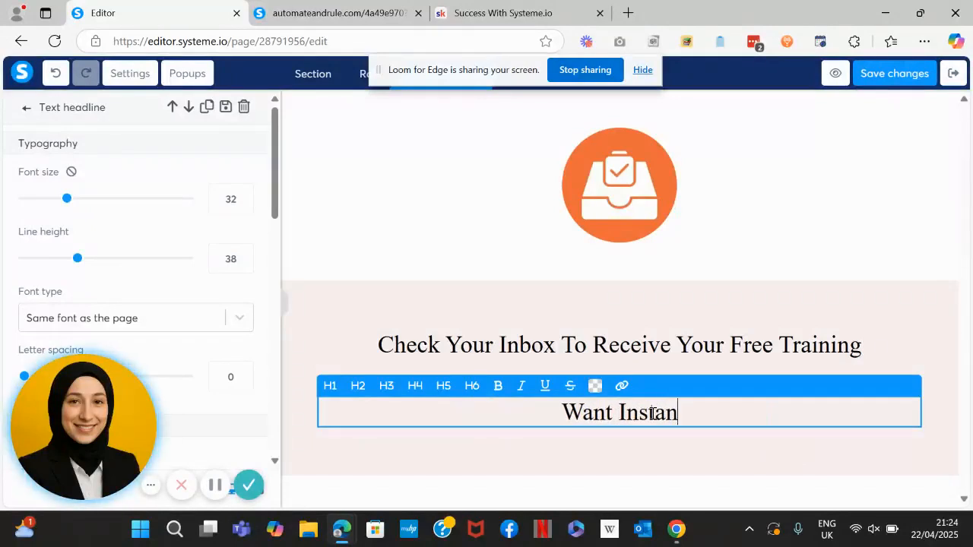
pyautogui.write('s T')
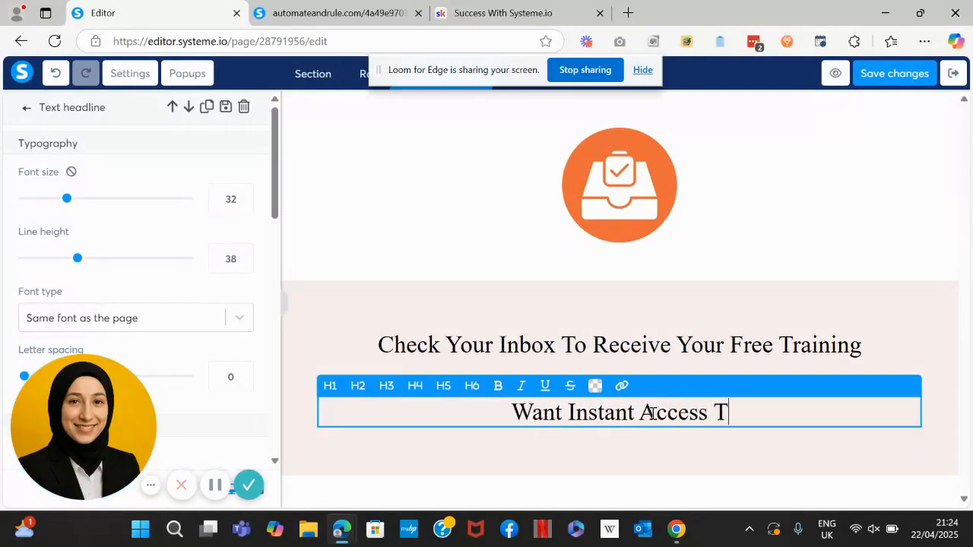
pyautogui.write('o My ')
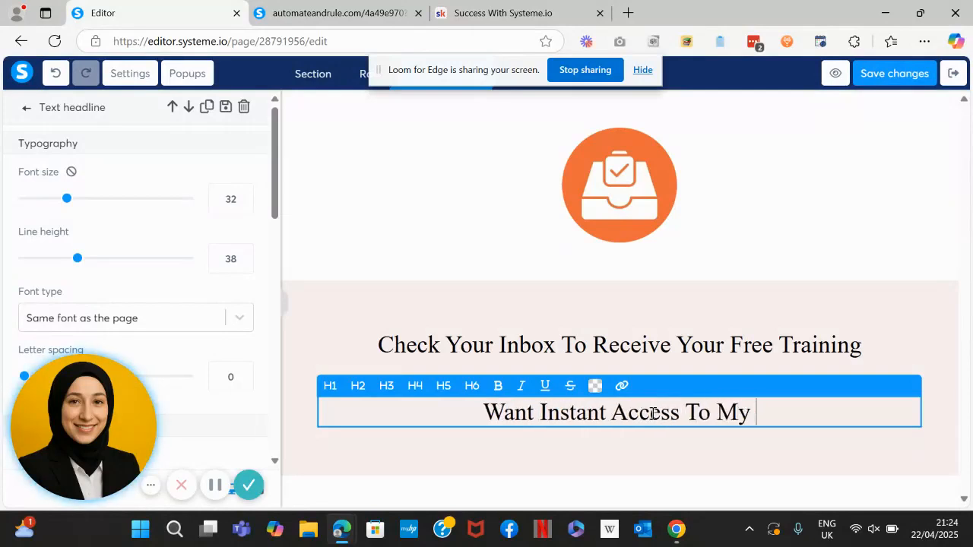
pyautogui.write('Funnel Resour')
pyautogui.write('ve')
pyautogui.press('BackSpace')
pyautogui.press('BackSpace')
pyautogui.write('ces ')
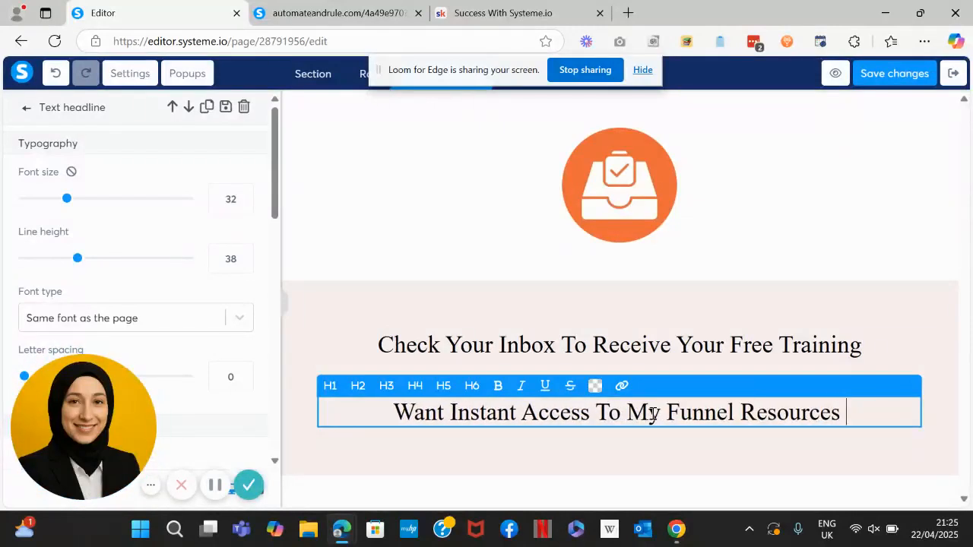
pyautogui.write('a')
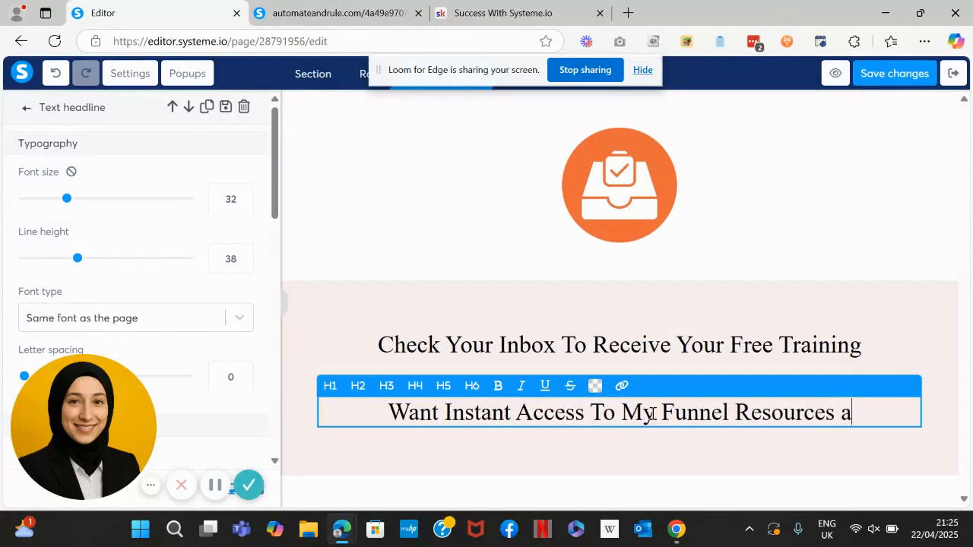
pyautogui.write('nd Templates')
pyautogui.press('BackSpace')
pyautogui.write('es for ')
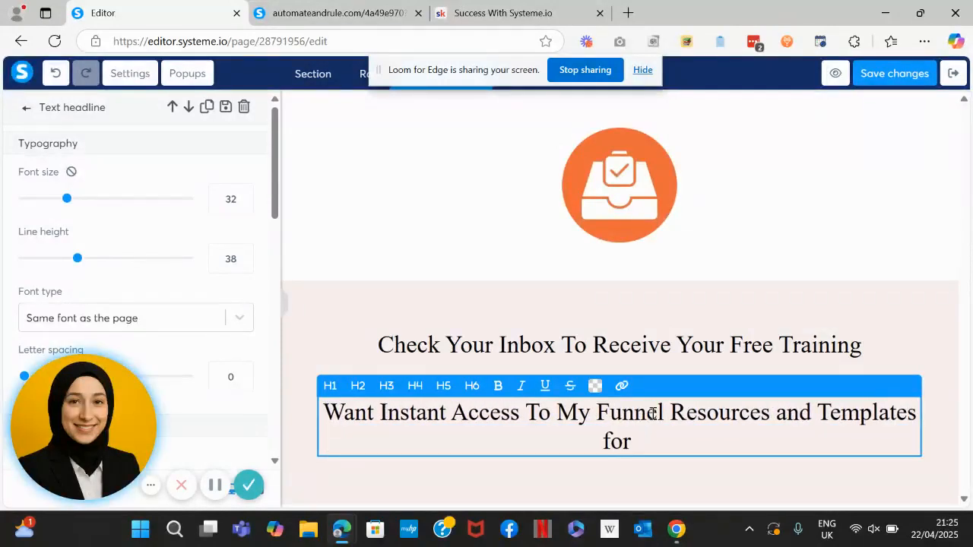
pyautogui.write('$7')
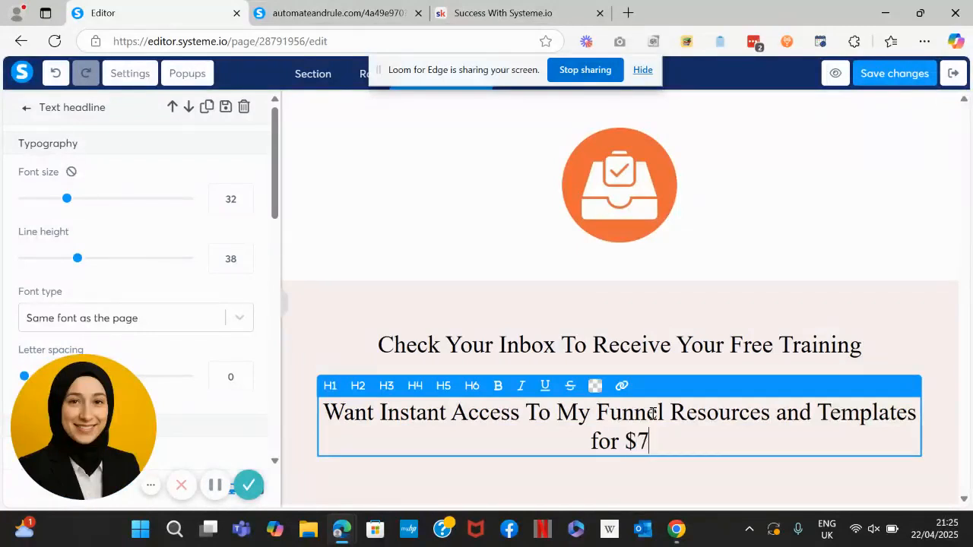
pyautogui.write('/month?')
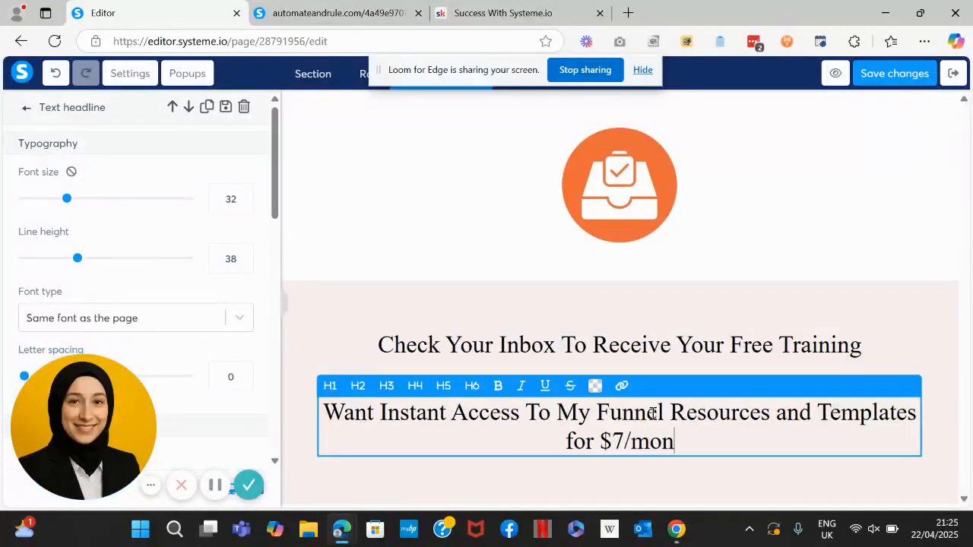
pyautogui.click(712, 457)
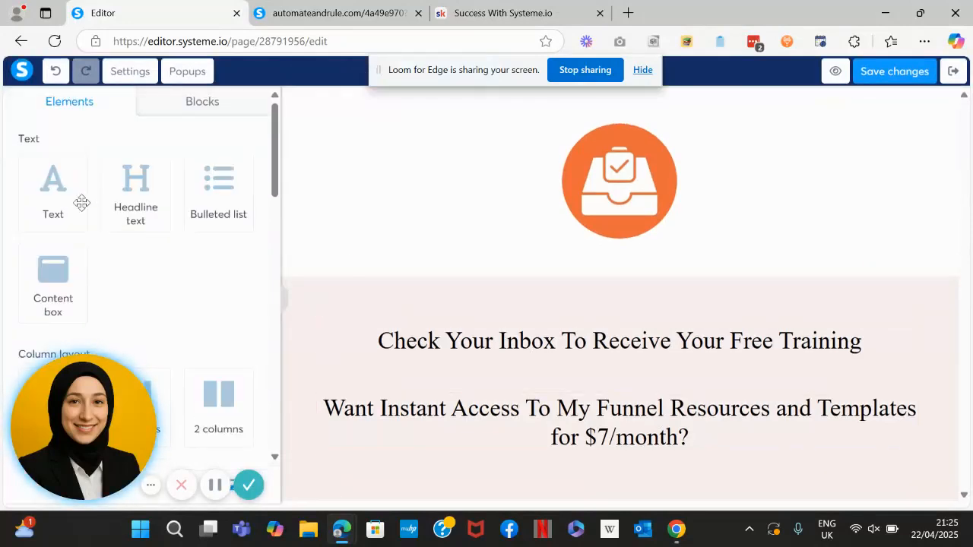
# Add text below the headlines reading "Join my premium community for JUST $7/month and get access to my Bonus Funnel training and resources to profit from your funnels"
pyautogui.moveTo(38, 204); pyautogui.dragTo(535, 479)
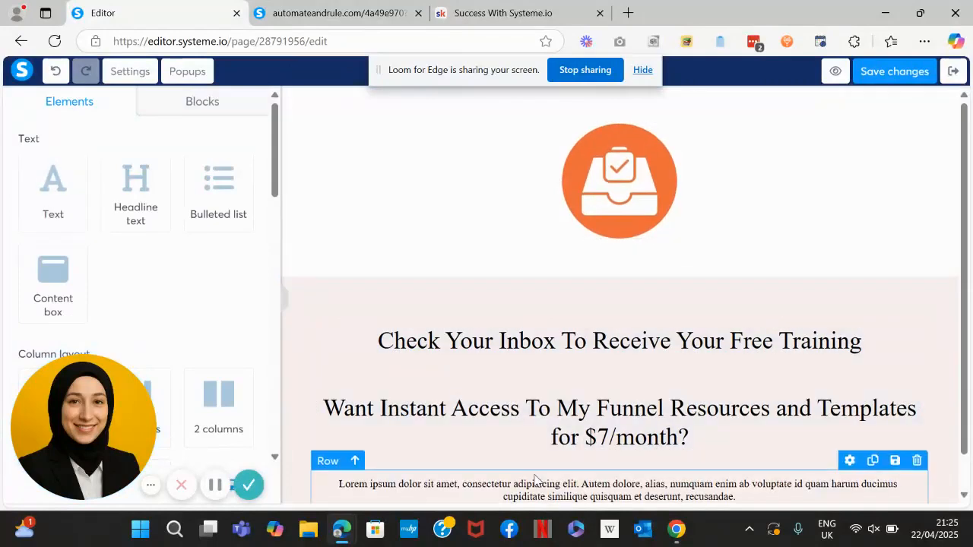
pyautogui.doubleClick(535, 479)
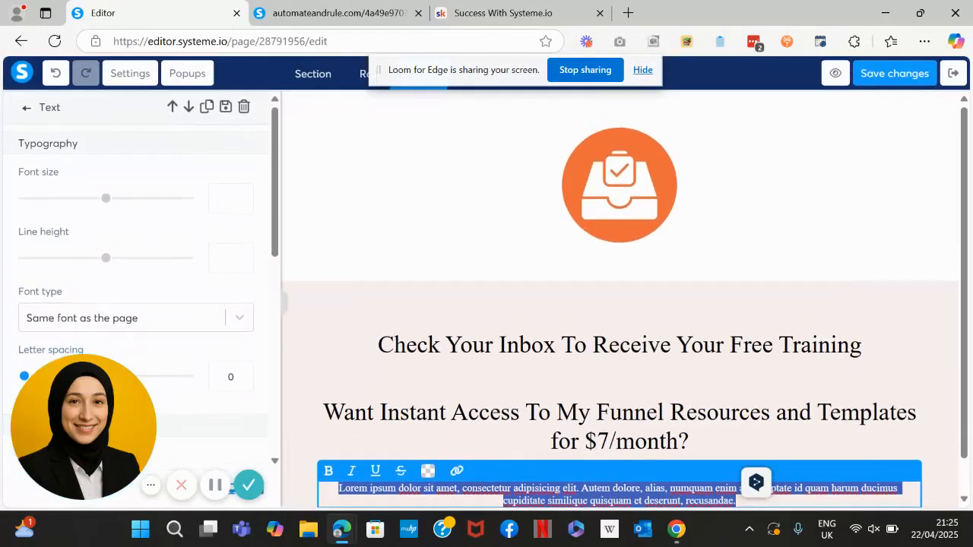
pyautogui.click(707, 500)
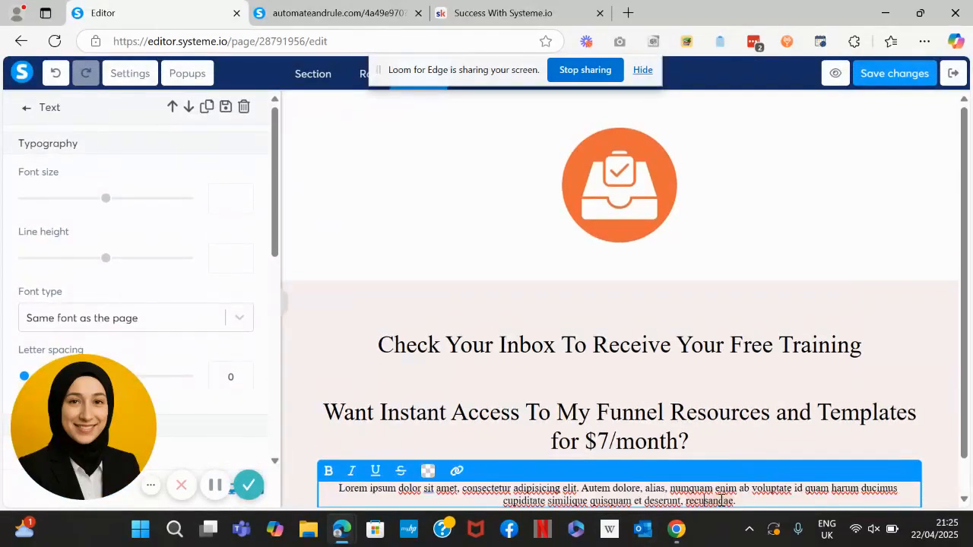
pyautogui.rightClick(732, 500)
pyautogui.moveTo(734, 500); pyautogui.dragTo(348, 482)
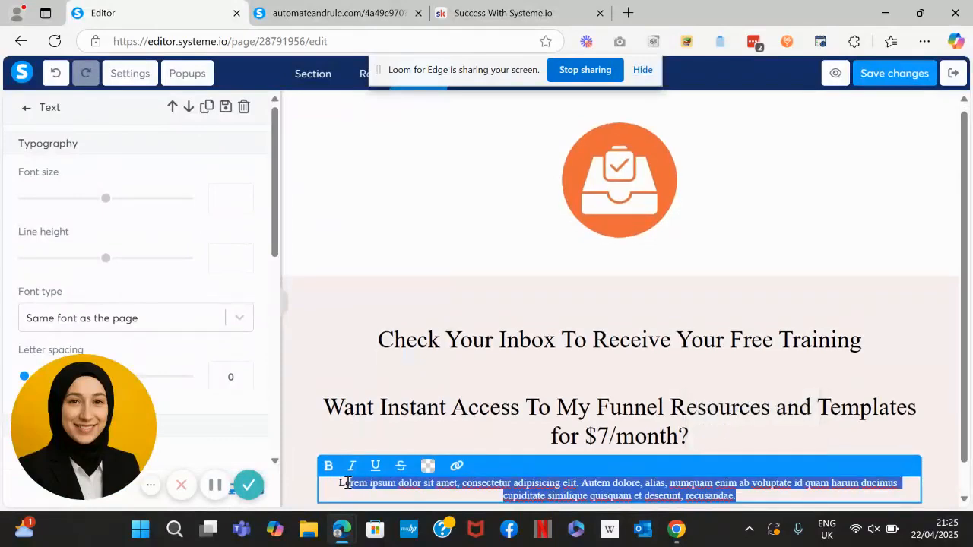
pyautogui.press('BackSpace')
pyautogui.write('Joi')
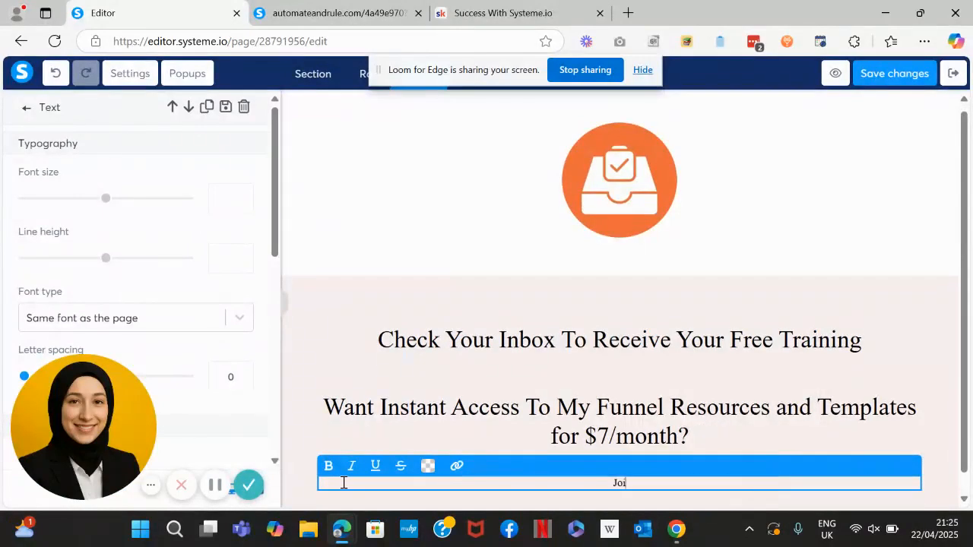
pyautogui.write('n my premium community for JUST $7/month and get a')
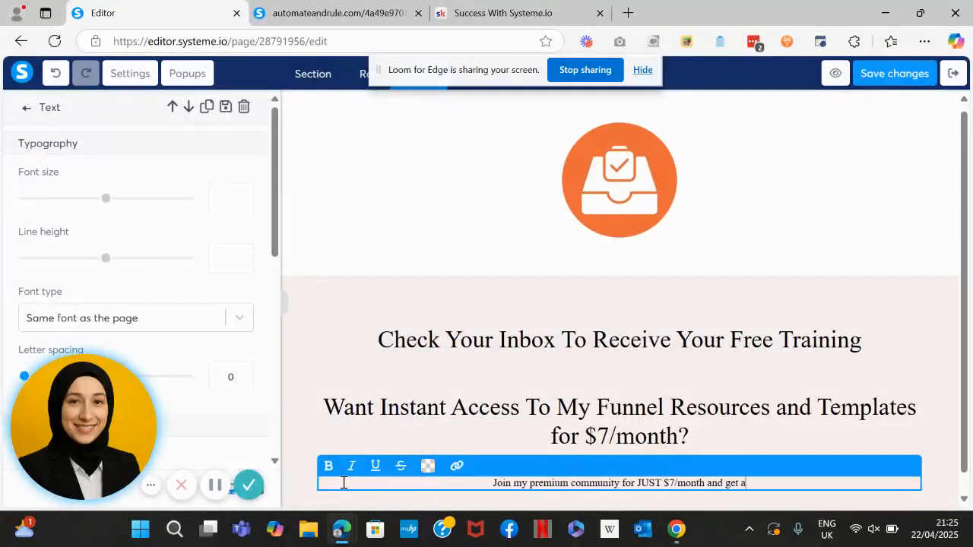
pyautogui.write('ccess to m')
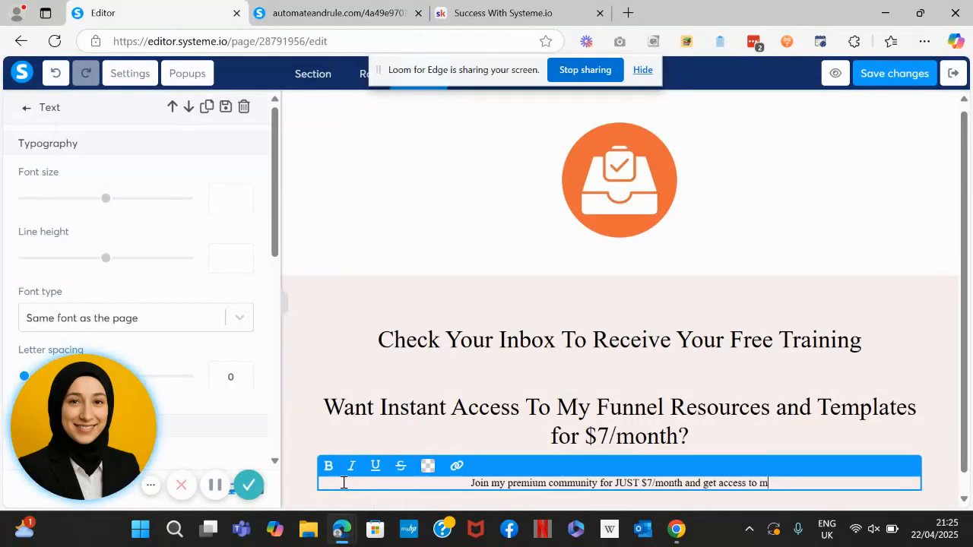
pyautogui.write('y Bonus Funnel training and re')
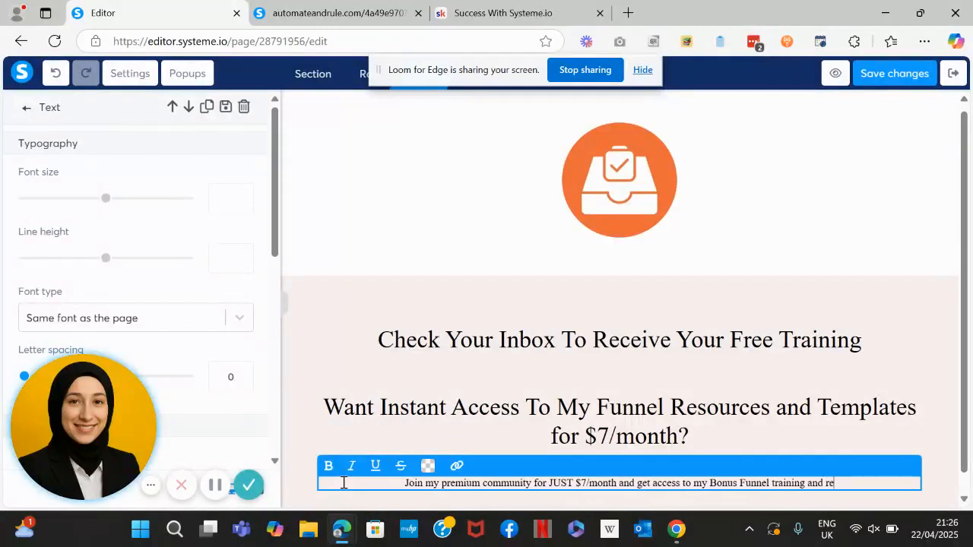
pyautogui.write('sources to pr')
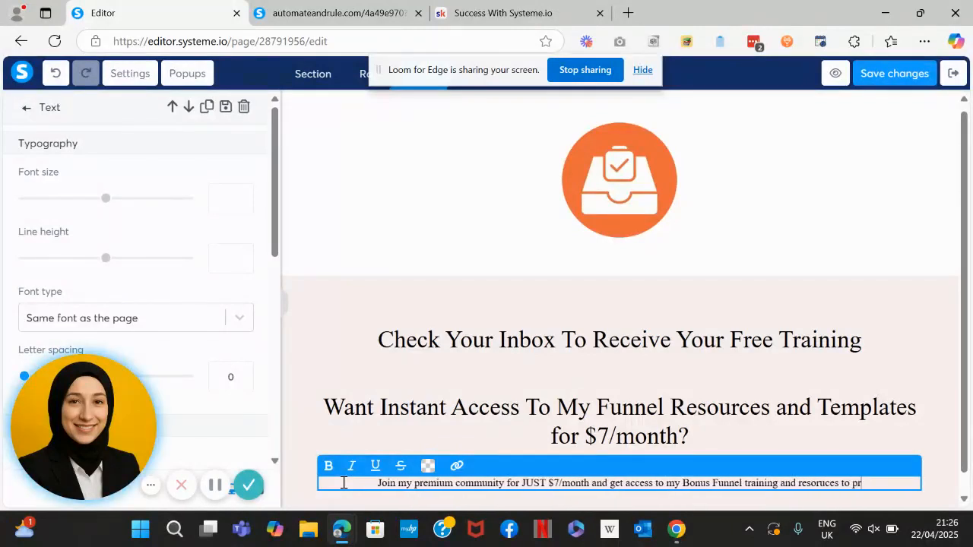
pyautogui.write('ofit from')
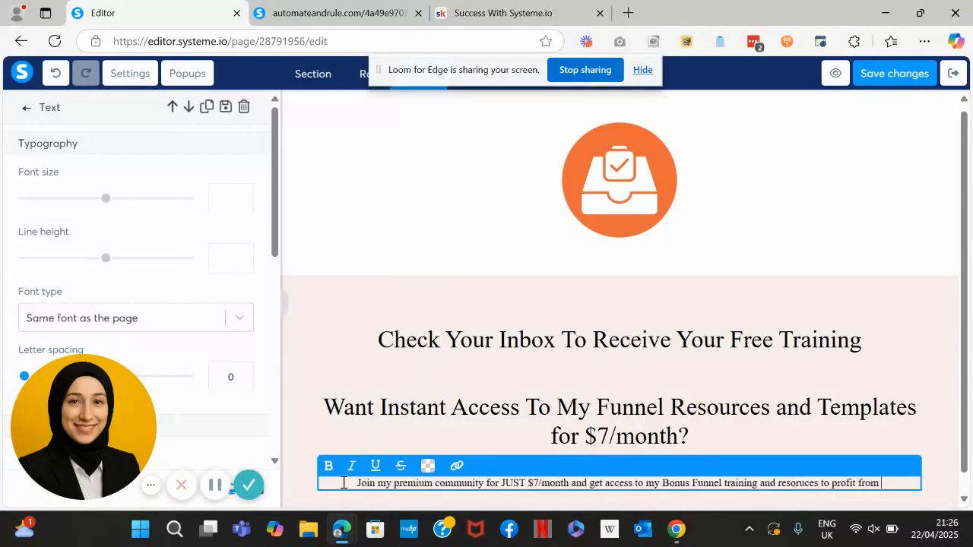
pyautogui.write(' your funne')
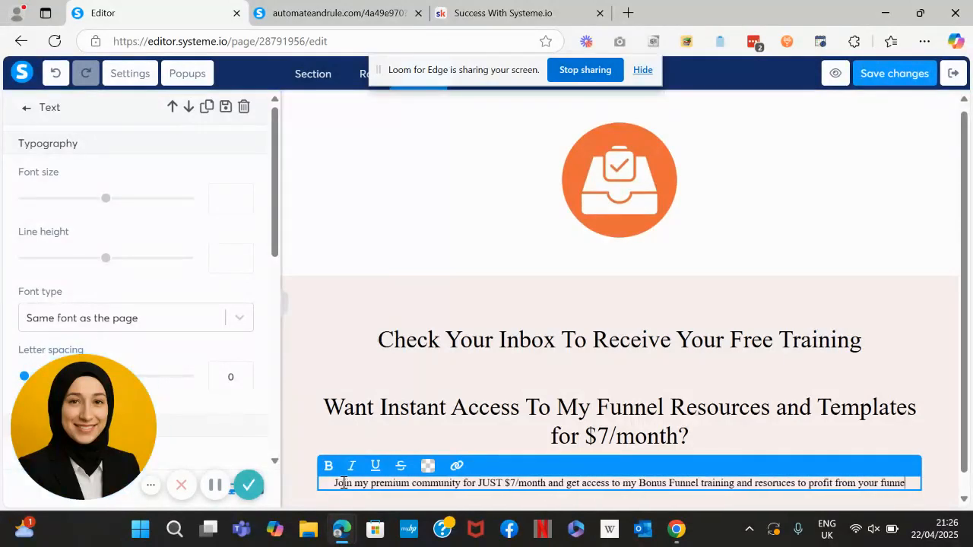
pyautogui.write('ls.')
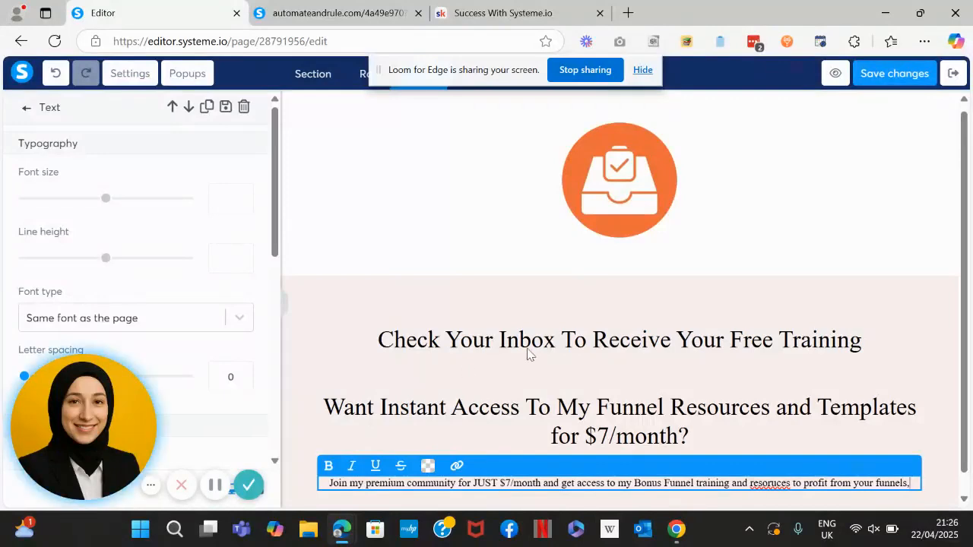
# Set the font size of the premium community text to 22
pyautogui.moveTo(915, 483); pyautogui.dragTo(325, 464)
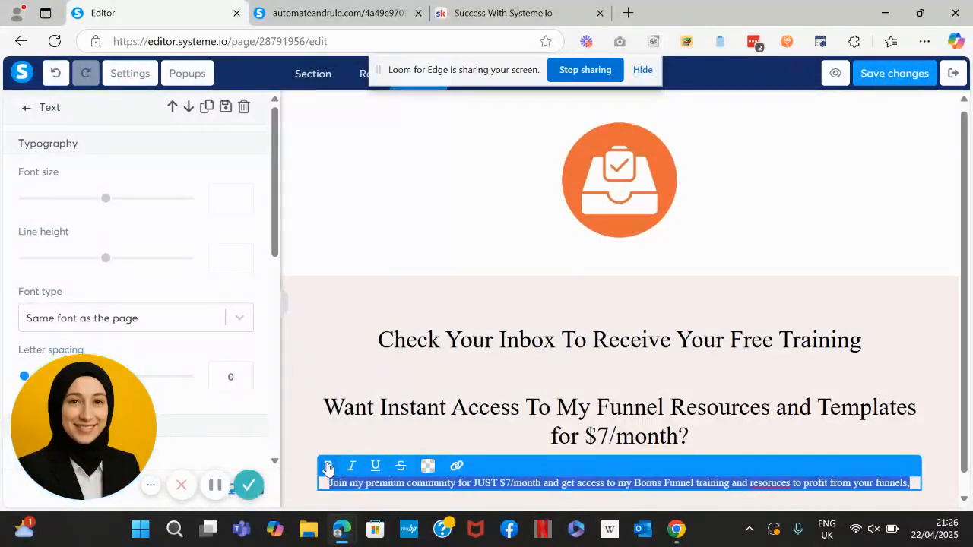
pyautogui.click(245, 195)
pyautogui.write('19')
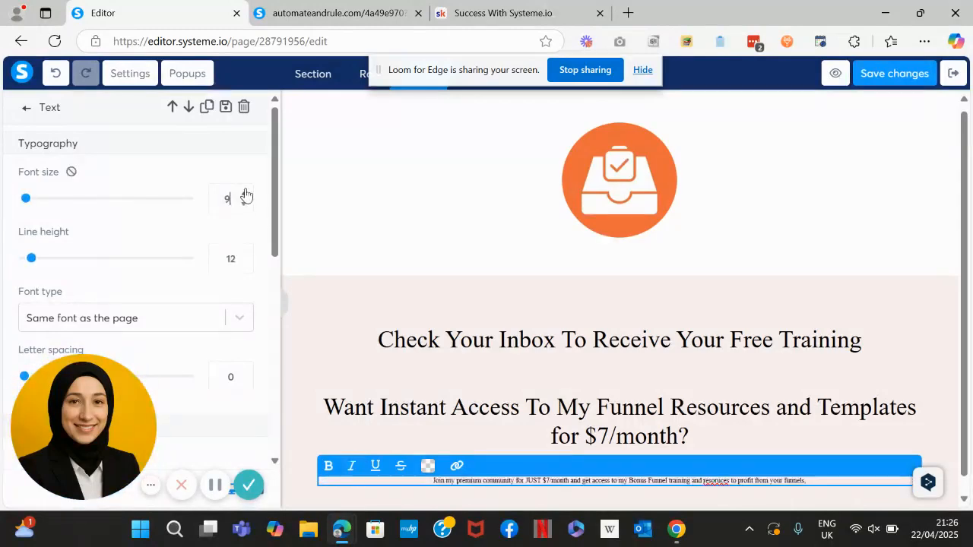
pyautogui.click(244, 195)
pyautogui.click(245, 195)
pyautogui.click(245, 195)
pyautogui.click(244, 195)
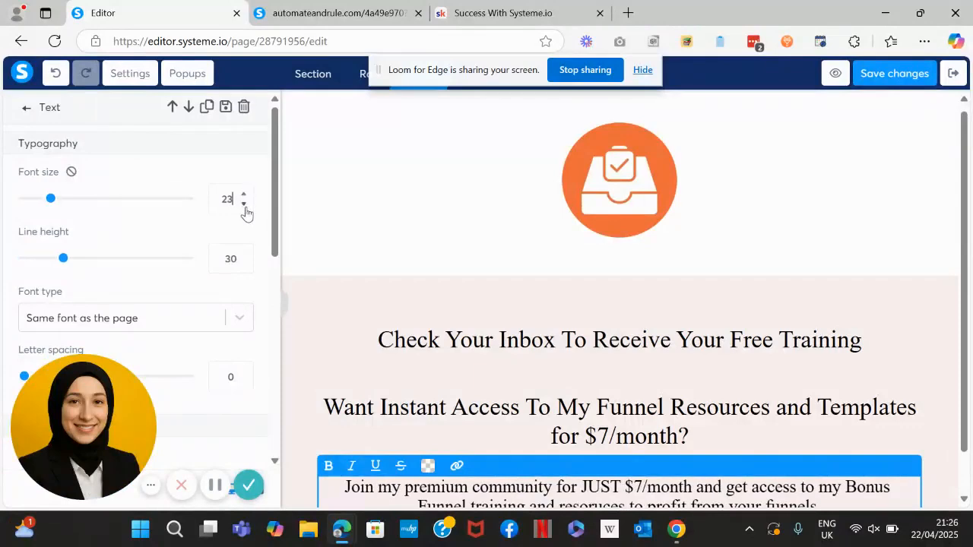
pyautogui.click(244, 205)
pyautogui.click(244, 205)
pyautogui.click(244, 205)
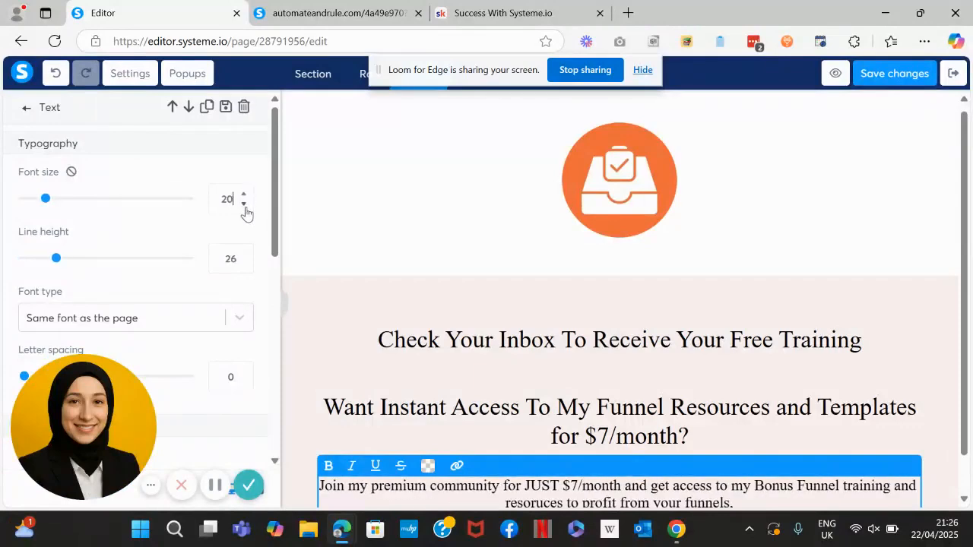
pyautogui.click(245, 194)
pyautogui.click(245, 195)
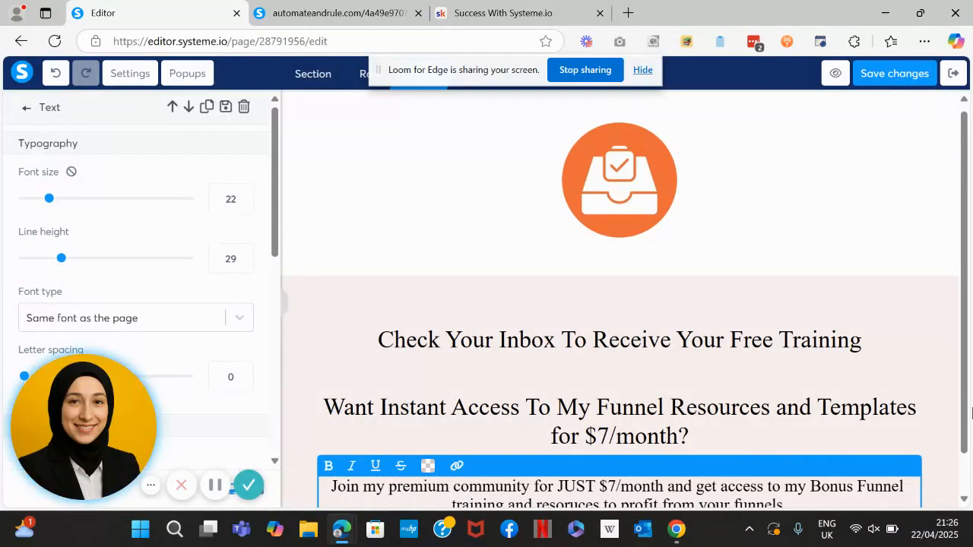
# Correct the spelling of "resources" in the premium community text and replace its final comma with a period
pyautogui.moveTo(966, 426); pyautogui.dragTo(971, 475)
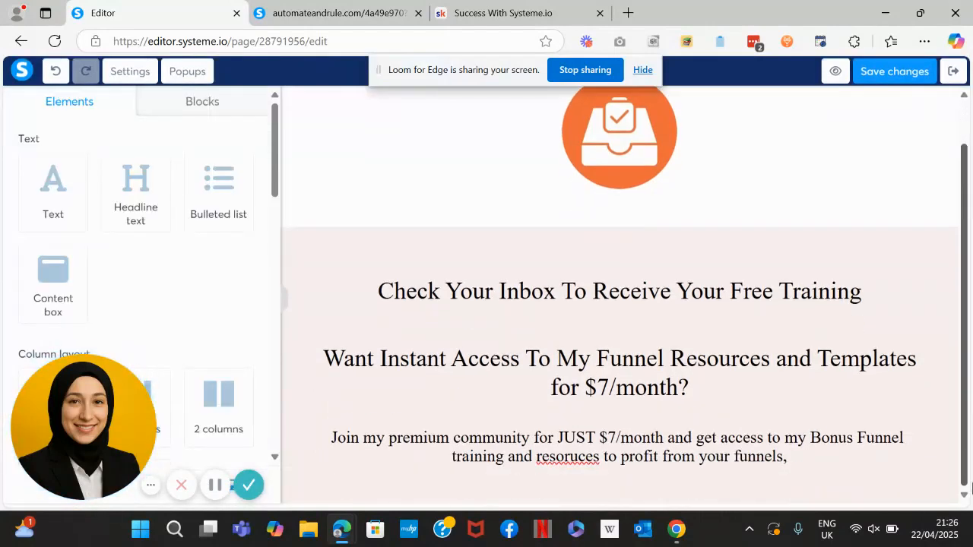
pyautogui.click(578, 461)
pyautogui.click(577, 461)
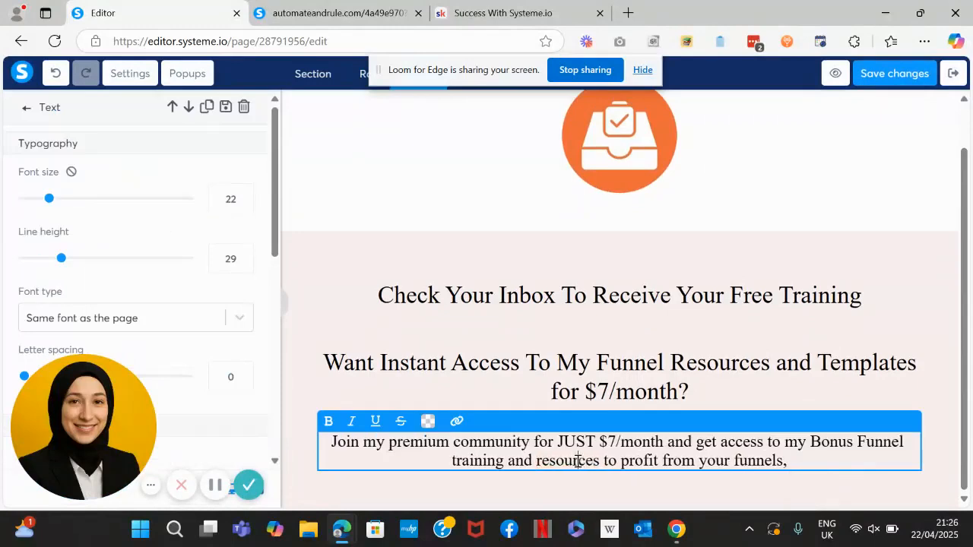
pyautogui.click(752, 477)
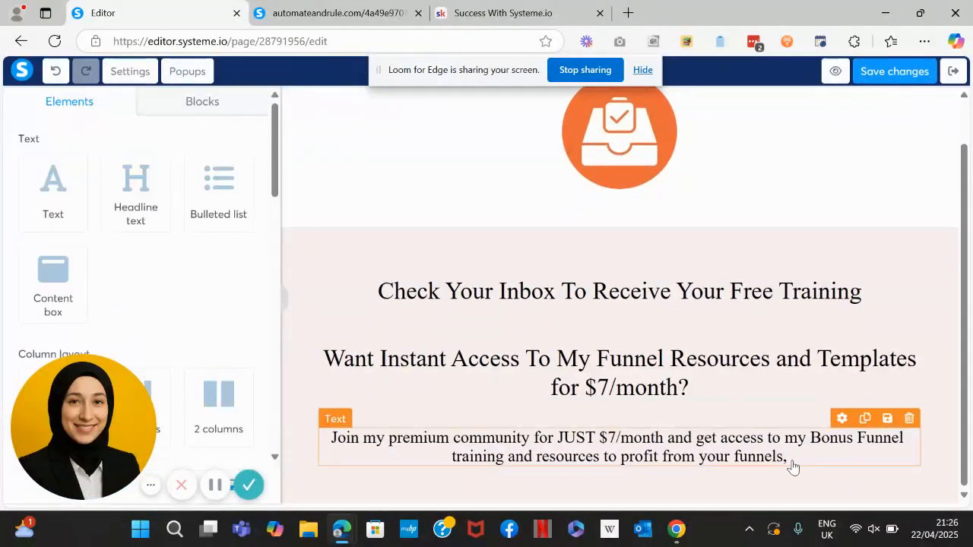
pyautogui.click(798, 459)
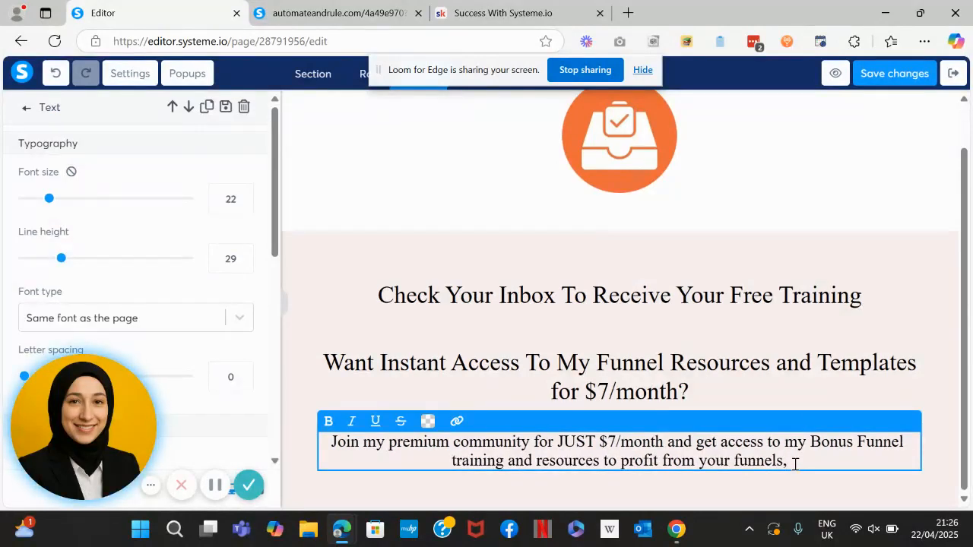
pyautogui.press('BackSpace')
pyautogui.write('.')
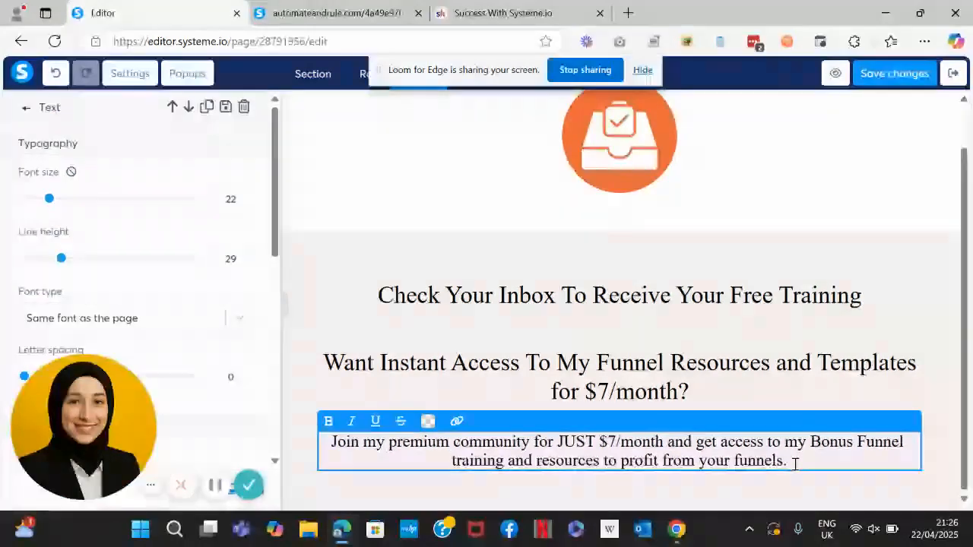
pyautogui.click(776, 389)
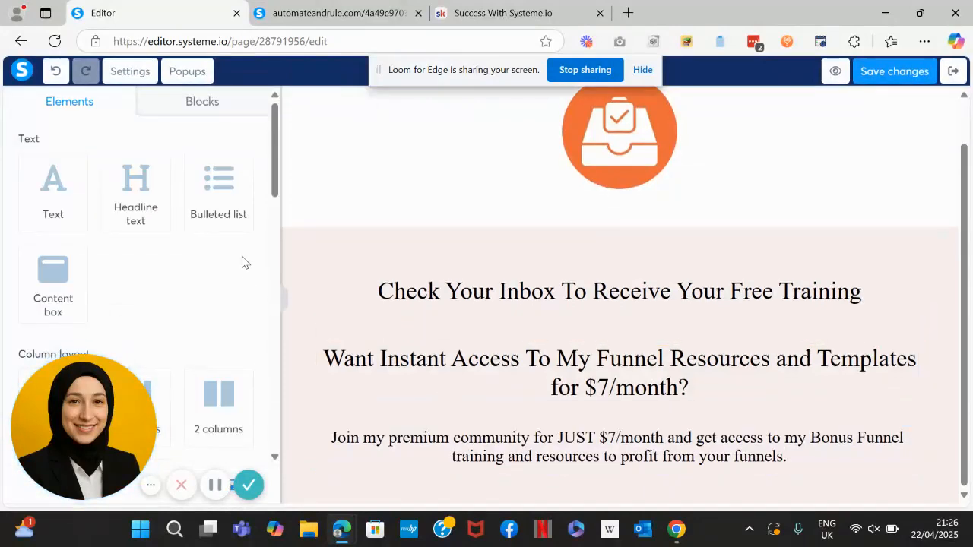
# Add a button below the premium community text and set its click action to Open URL
pyautogui.moveTo(276, 195); pyautogui.dragTo(284, 322)
pyautogui.moveTo(124, 242); pyautogui.dragTo(604, 482)
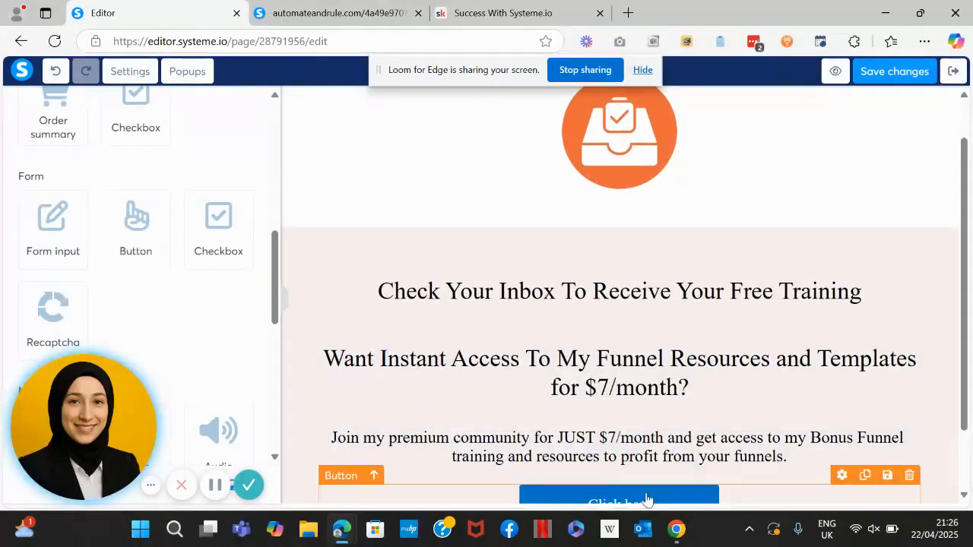
pyautogui.click(242, 172)
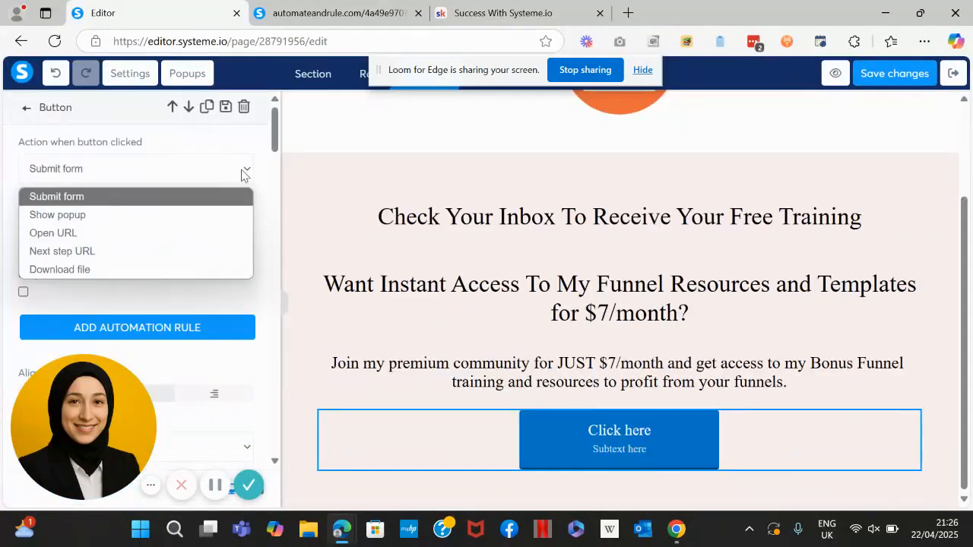
pyautogui.click(213, 235)
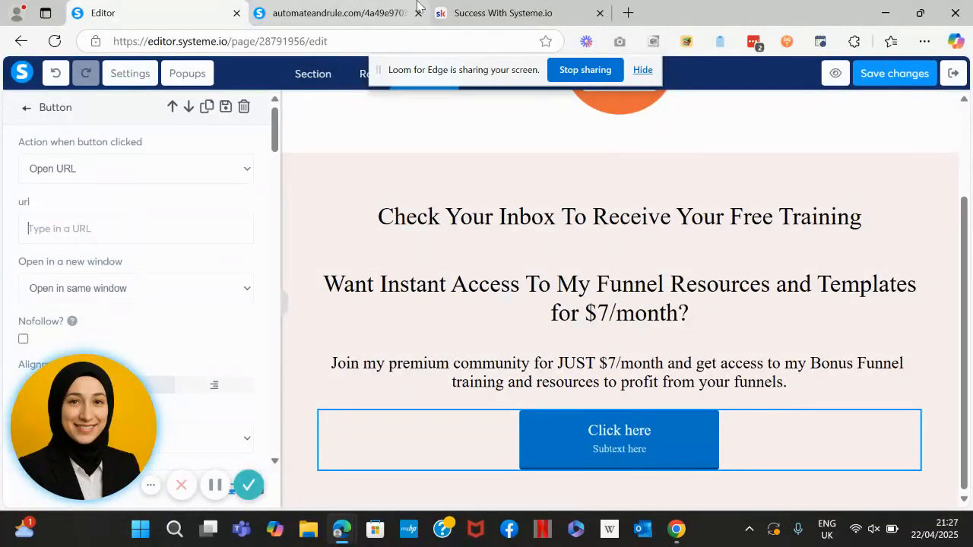
pyautogui.click(490, 13)
pyautogui.click(374, 38)
pyautogui.hotkey('ctrl', 'c')
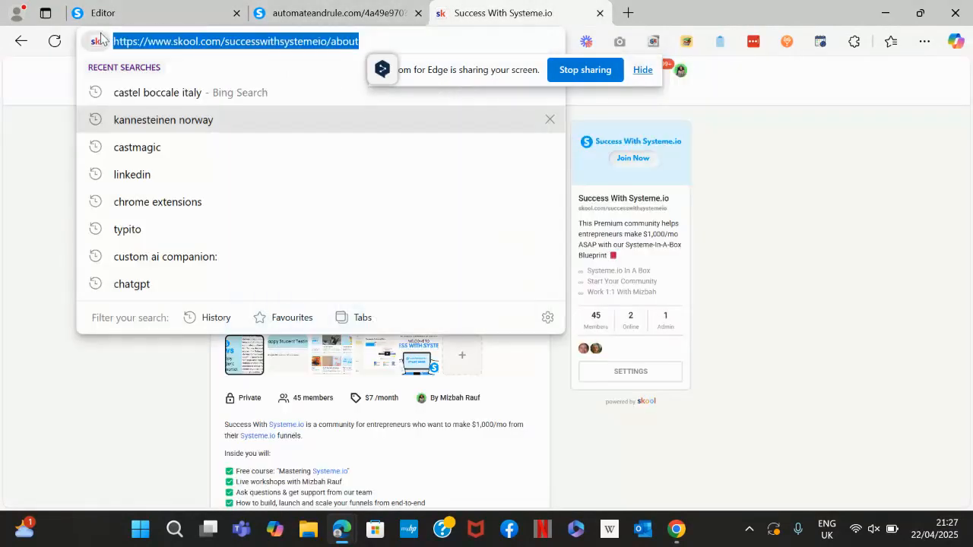
pyautogui.click(103, 10)
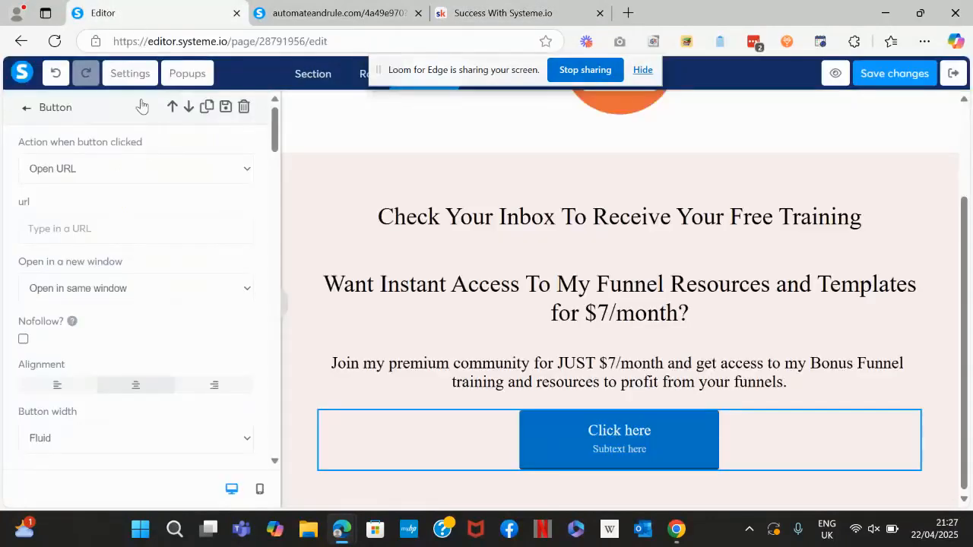
pyautogui.hotkey('ctrl', 'v')
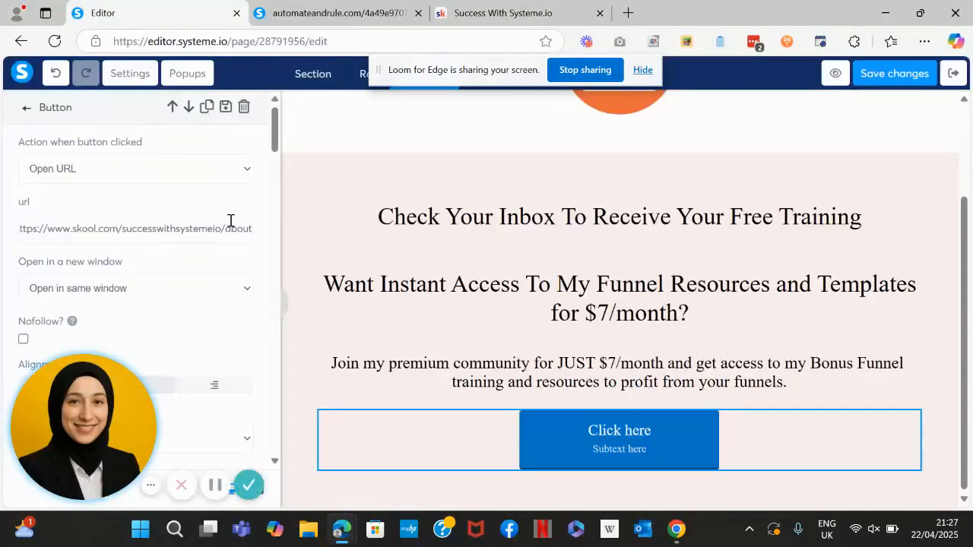
pyautogui.click(268, 150)
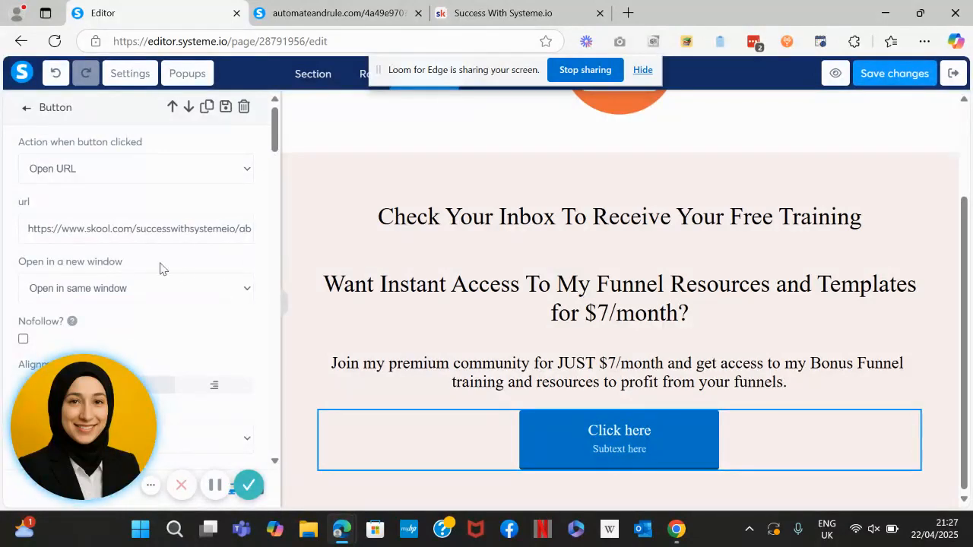
pyautogui.click(237, 296)
pyautogui.click(205, 334)
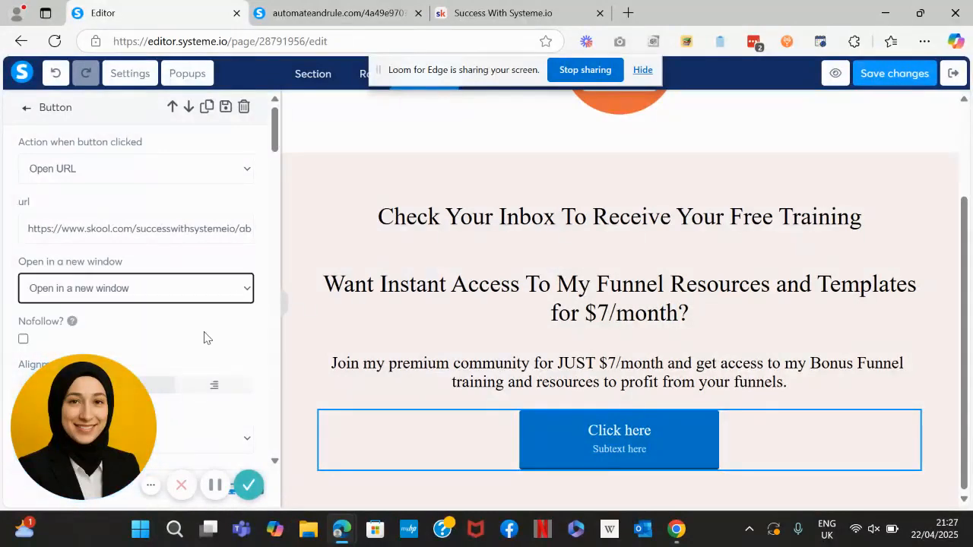
# Change the button's text to "Join Community"
pyautogui.scroll(-3, 277, 145)
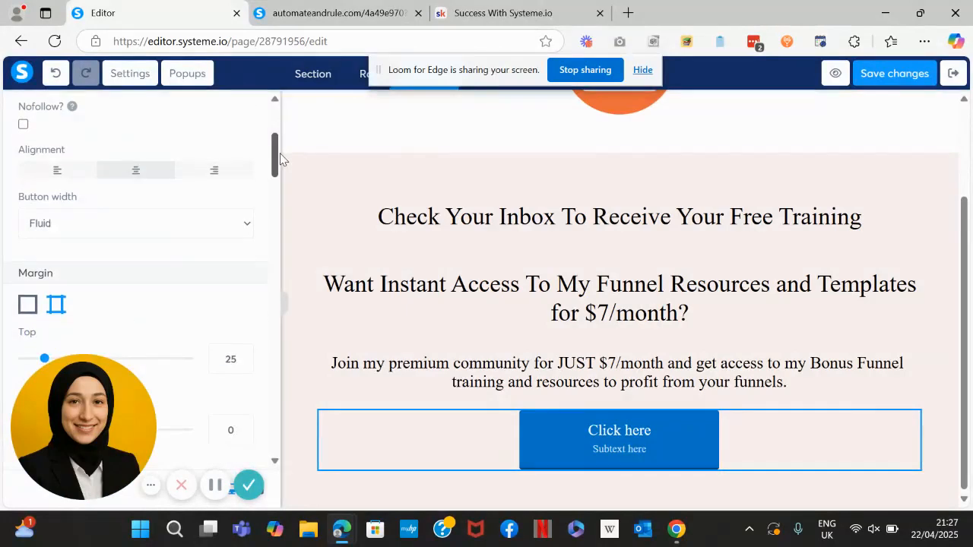
pyautogui.moveTo(280, 157); pyautogui.dragTo(281, 218)
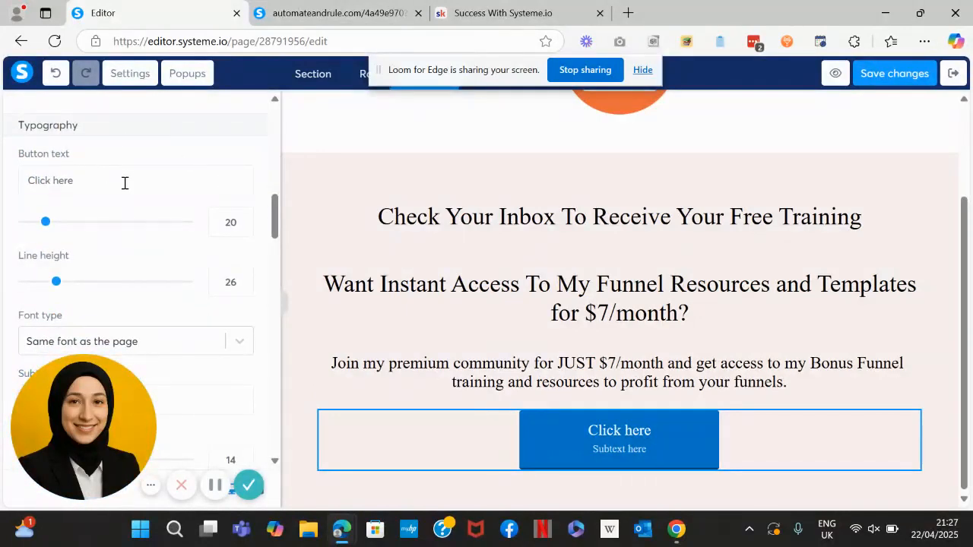
pyautogui.moveTo(33, 176); pyautogui.dragTo(2, 167)
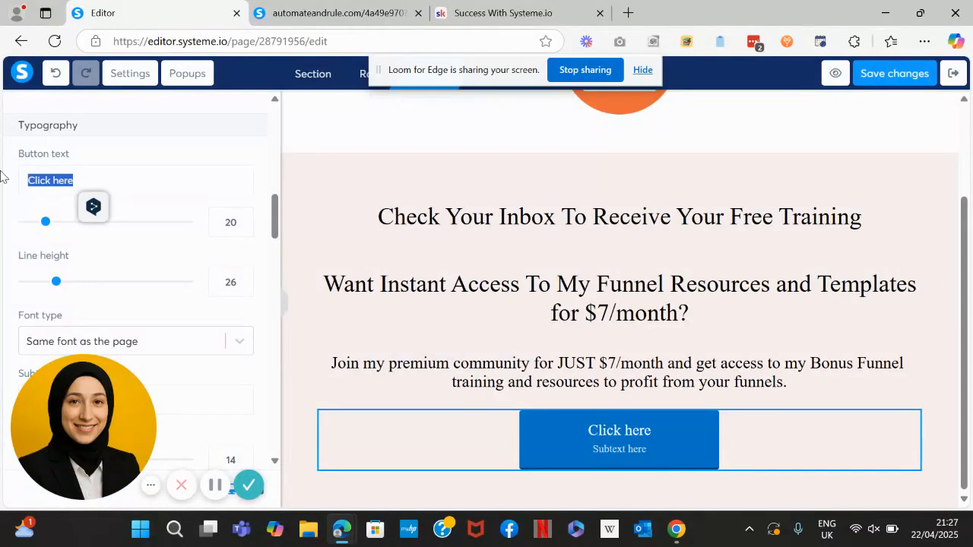
pyautogui.write('Join Co')
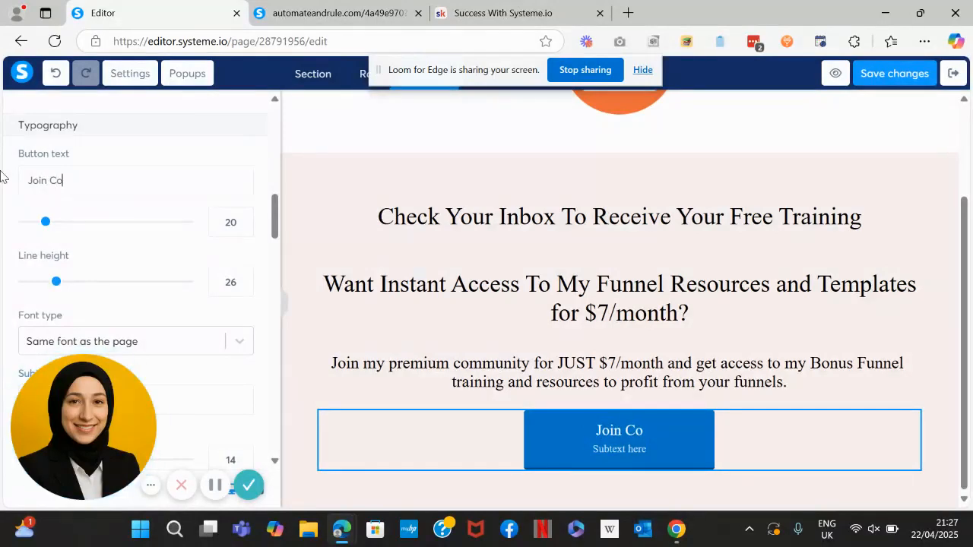
pyautogui.write('mmunity')
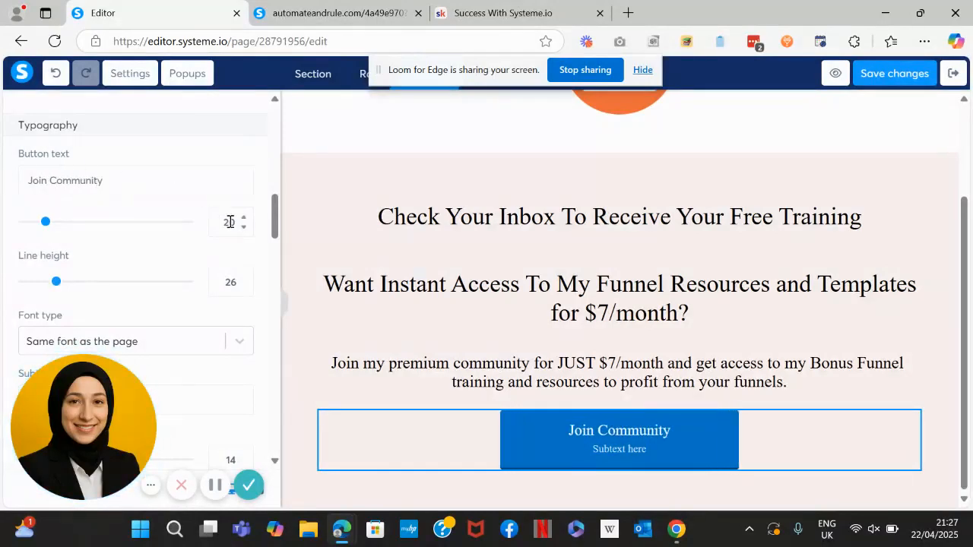
# Set the button's subtext to "Become a Member for JUST $7/M and access all the resources."
pyautogui.moveTo(278, 227); pyautogui.dragTo(278, 243)
pyautogui.moveTo(112, 259); pyautogui.dragTo(31, 259)
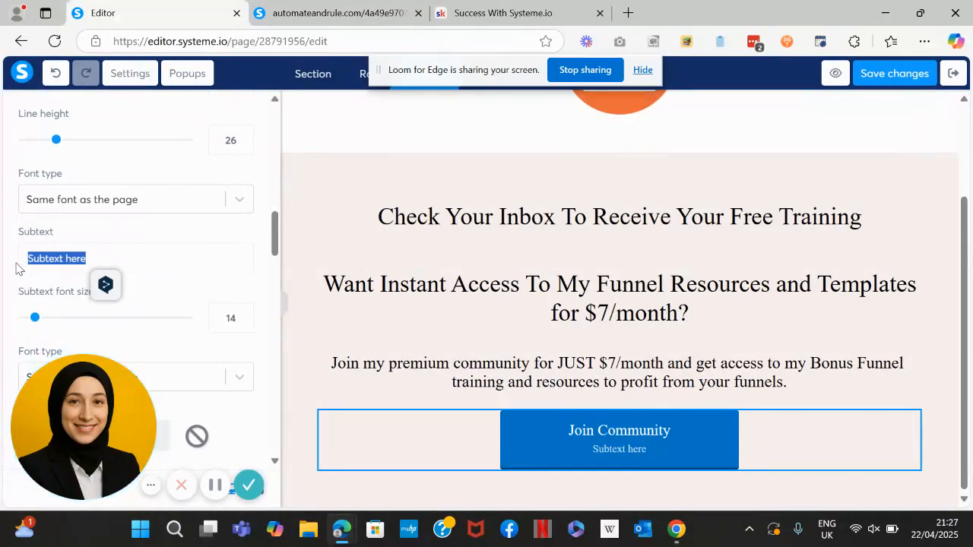
pyautogui.write('Become a Member ')
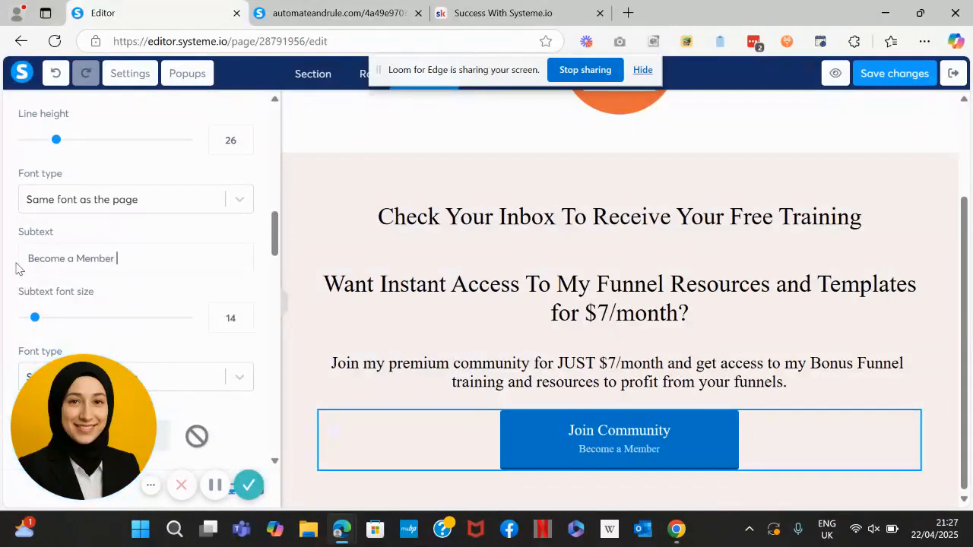
pyautogui.write('for JUST ')
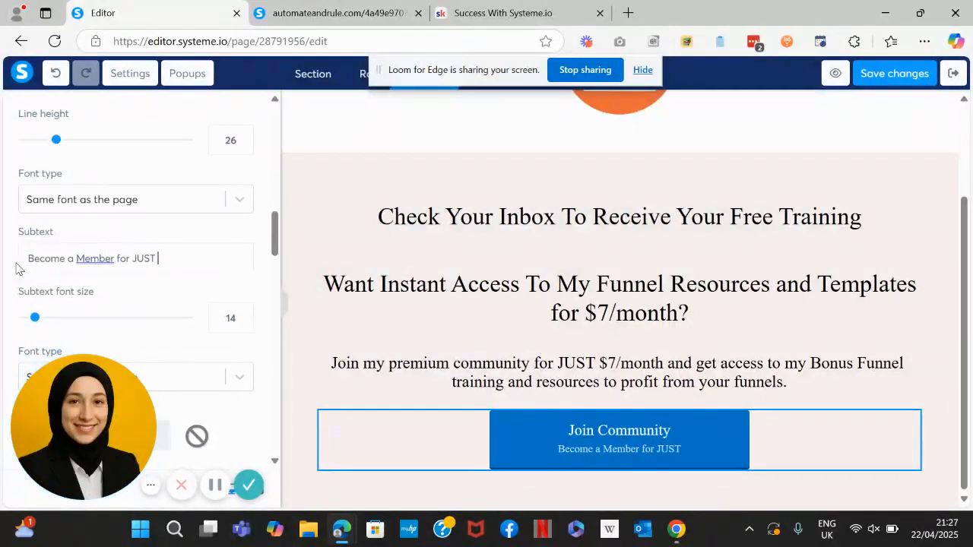
pyautogui.write('$7/M ')
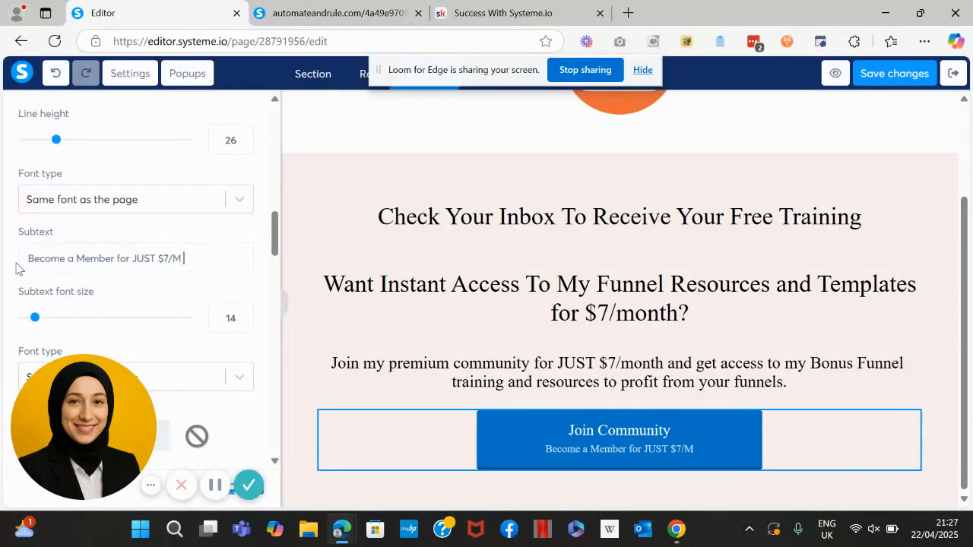
pyautogui.write('and acces')
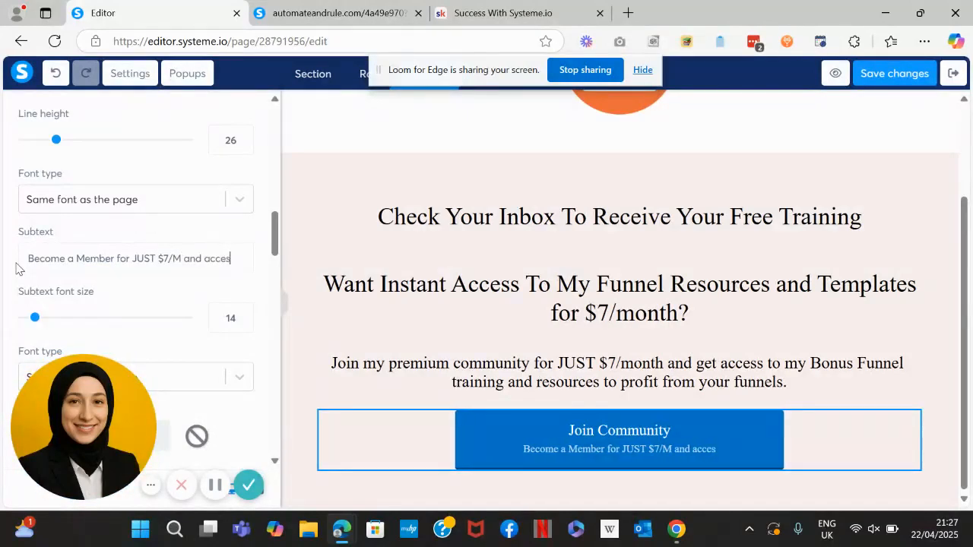
pyautogui.write('s all the resoruces.')
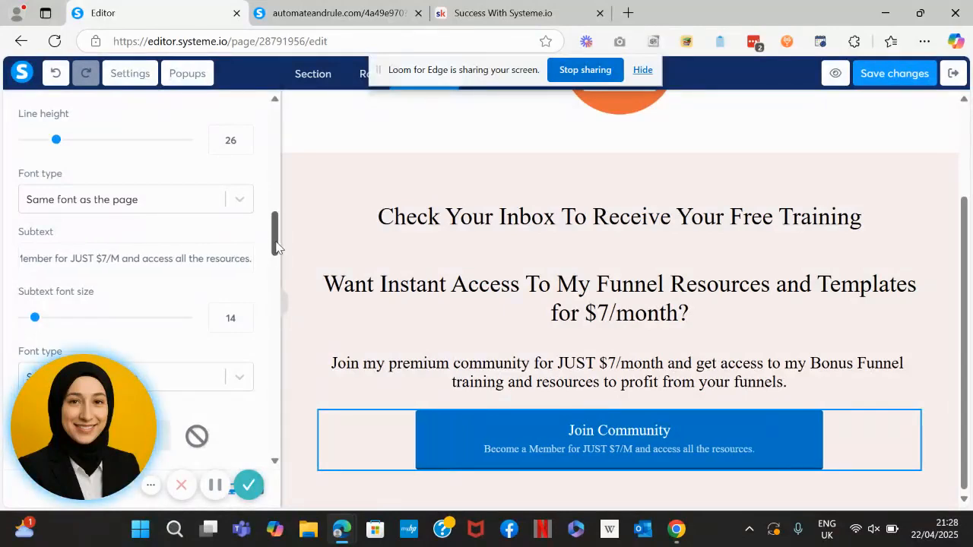
# Set the button subtext's font to Montserrat from Google Fonts
pyautogui.moveTo(276, 243); pyautogui.dragTo(277, 290)
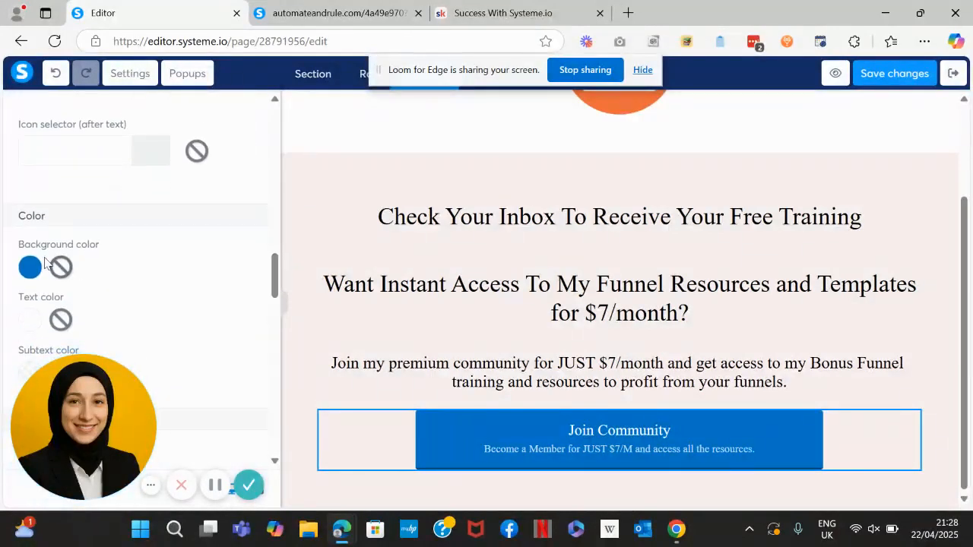
pyautogui.scroll(3, 234, 152)
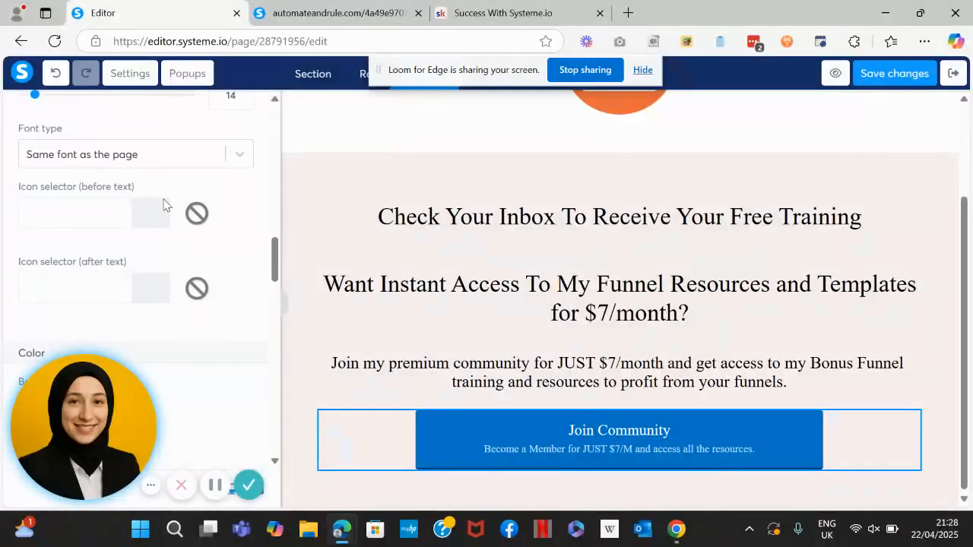
pyautogui.click(238, 157)
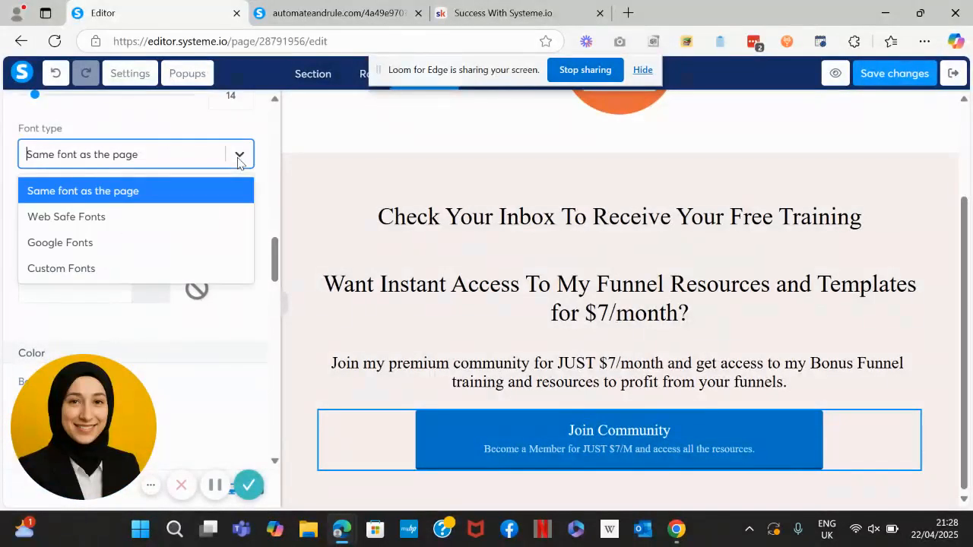
pyautogui.click(190, 237)
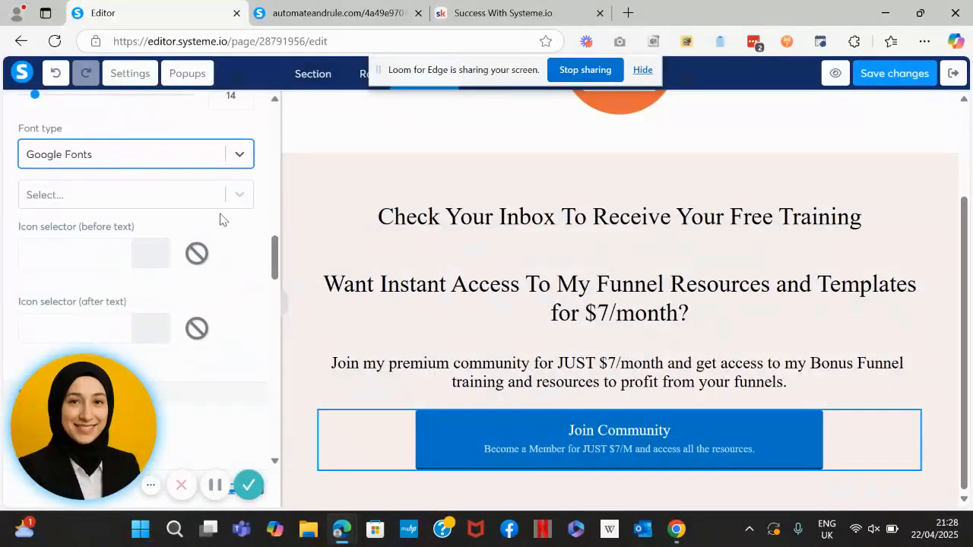
pyautogui.click(235, 193)
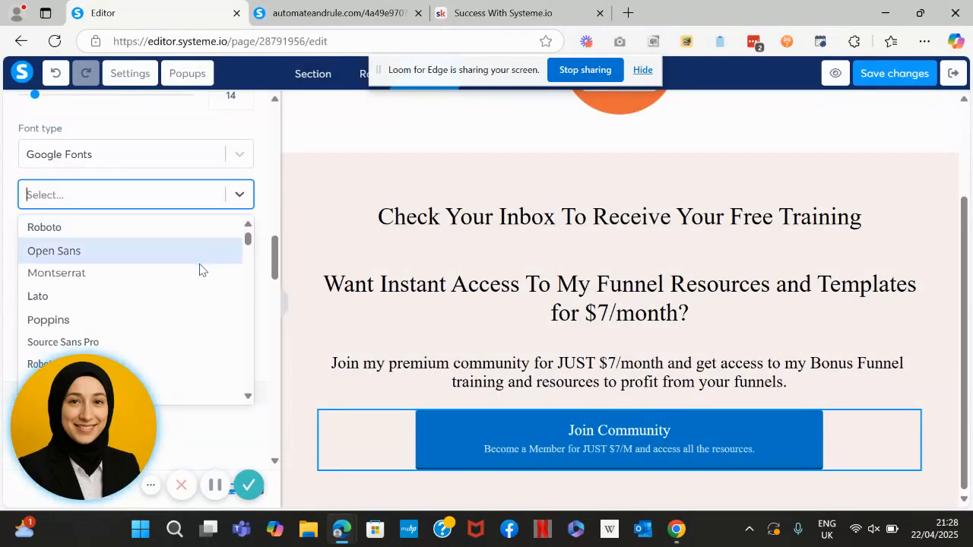
pyautogui.click(191, 278)
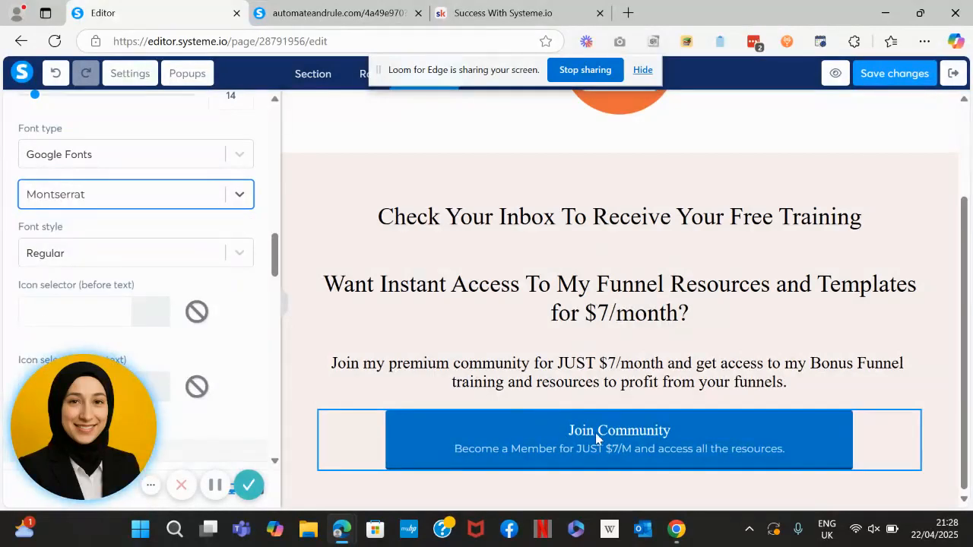
# Add the arrow-alt-circle-right icon before the button's text, searching the icons for "arrow"
pyautogui.scroll(-2, 270, 243)
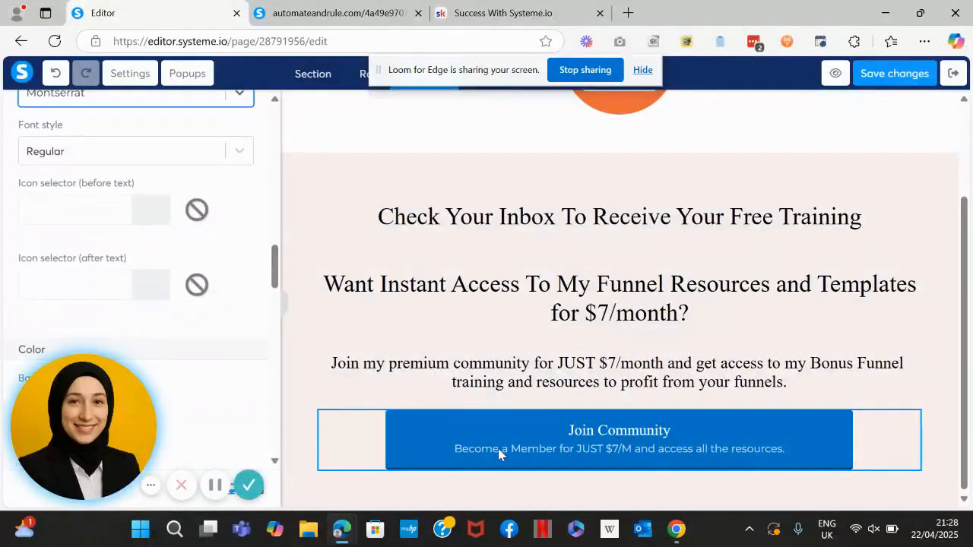
pyautogui.click(84, 221)
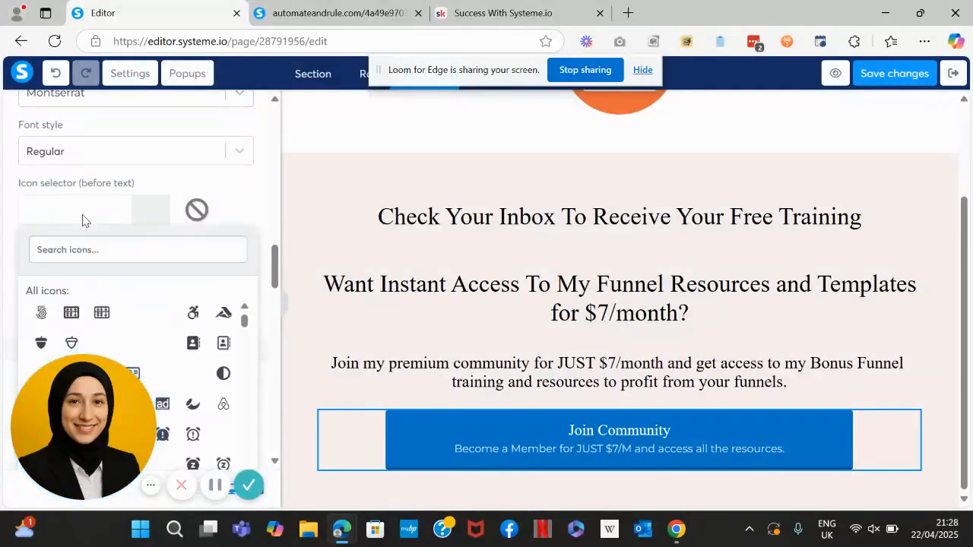
pyautogui.write('a')
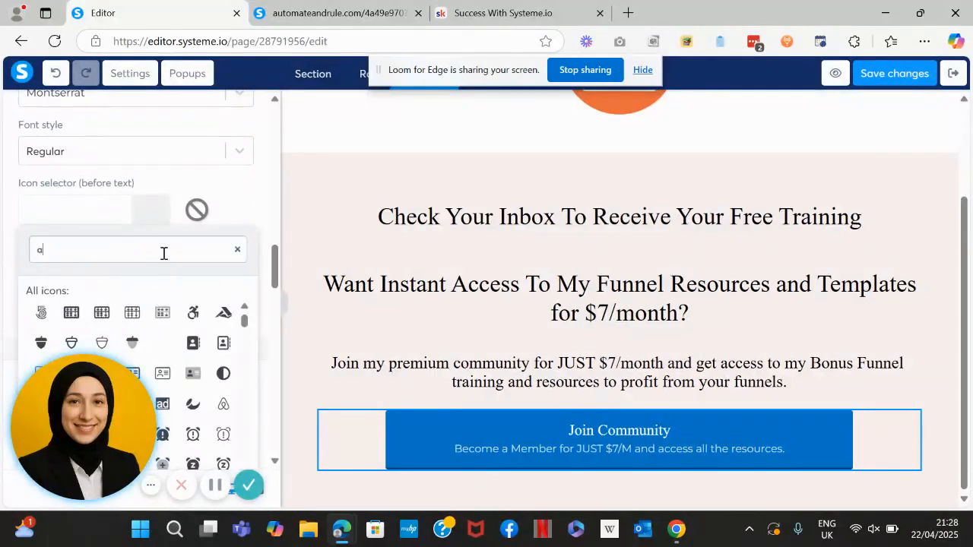
pyautogui.write('rrow')
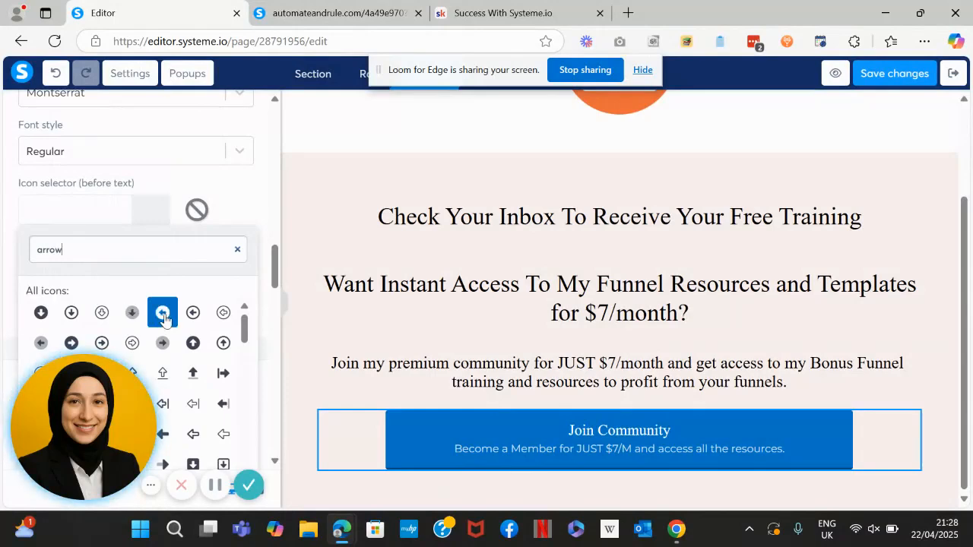
pyautogui.click(71, 343)
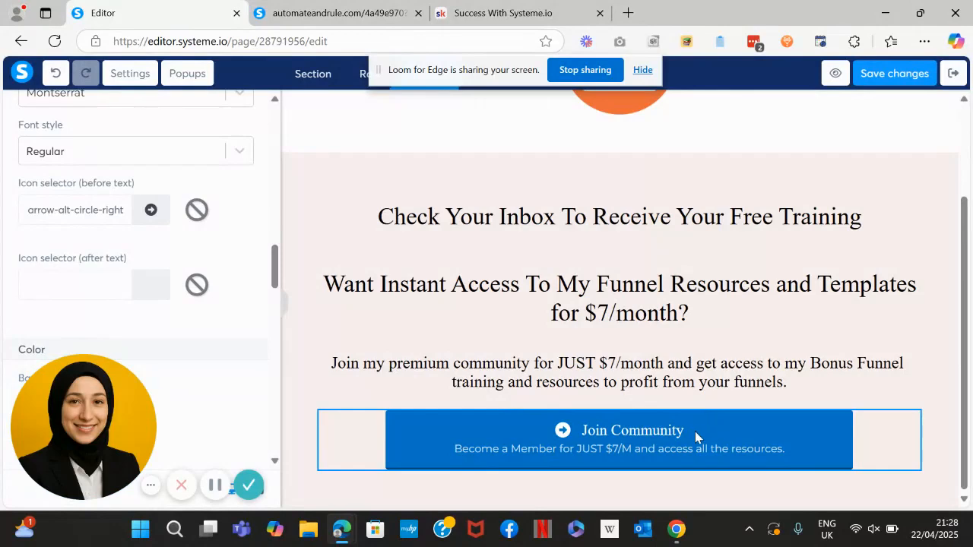
# Add the arrow-alt-circle-left icon after the button's text
pyautogui.click(114, 286)
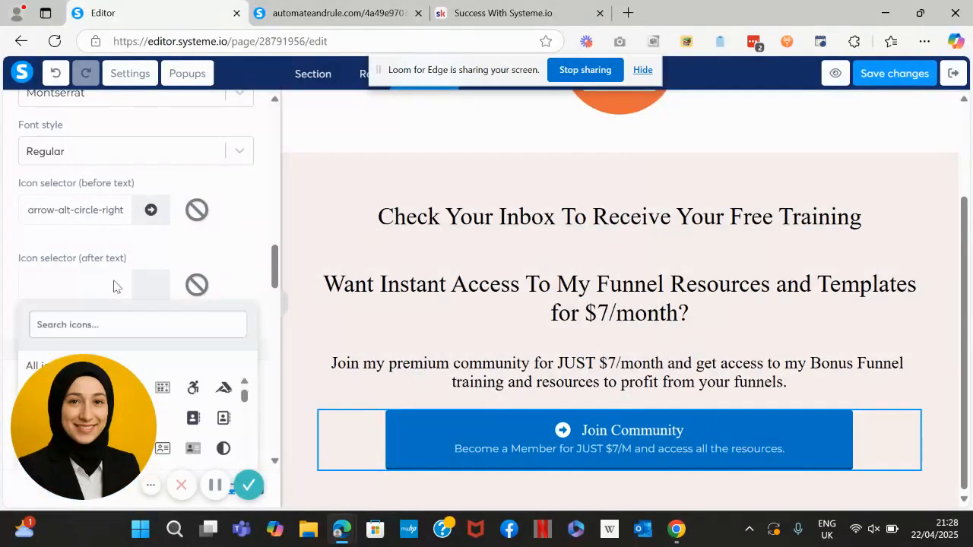
pyautogui.click(191, 332)
pyautogui.write('arrow')
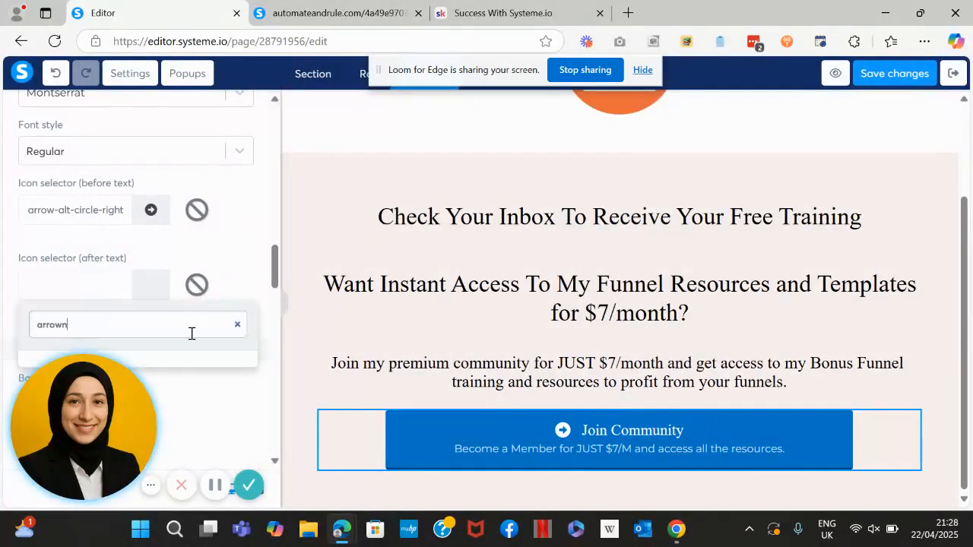
pyautogui.click(163, 388)
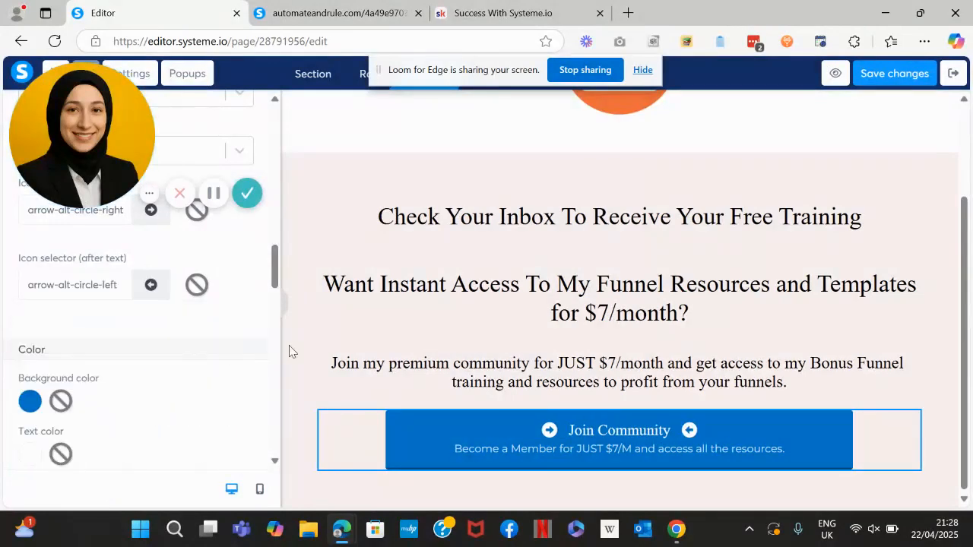
# Set the Join Community button's background color to the default orange, F5A623
pyautogui.scroll(-3, 275, 293)
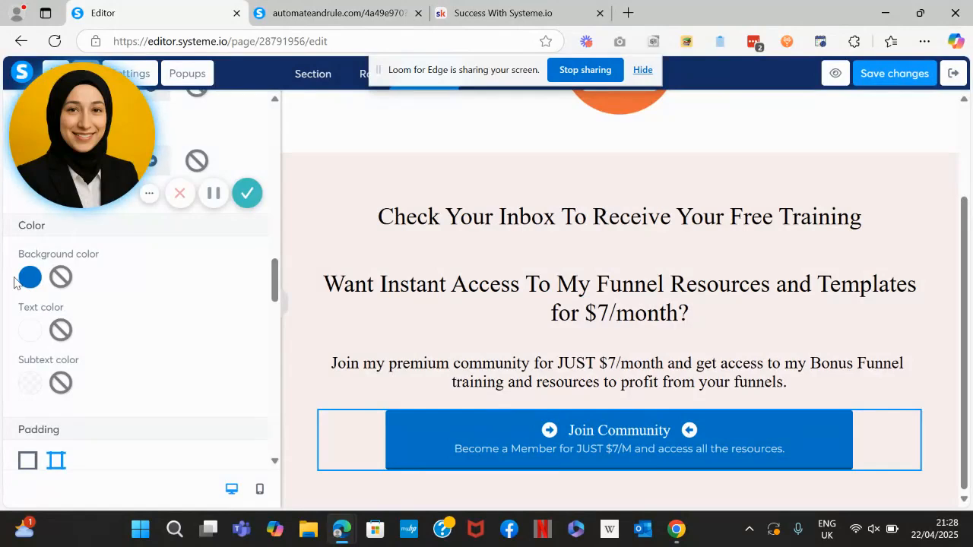
pyautogui.click(27, 280)
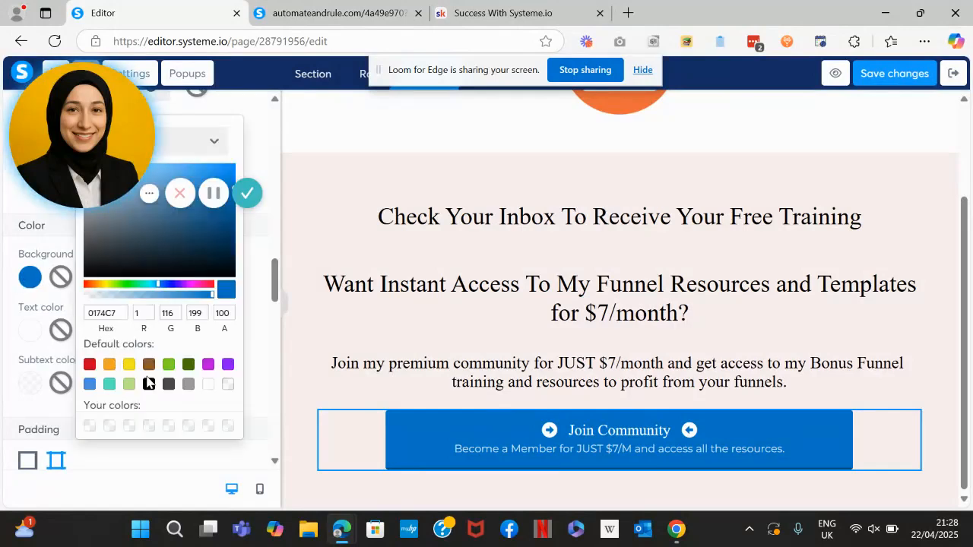
pyautogui.click(110, 366)
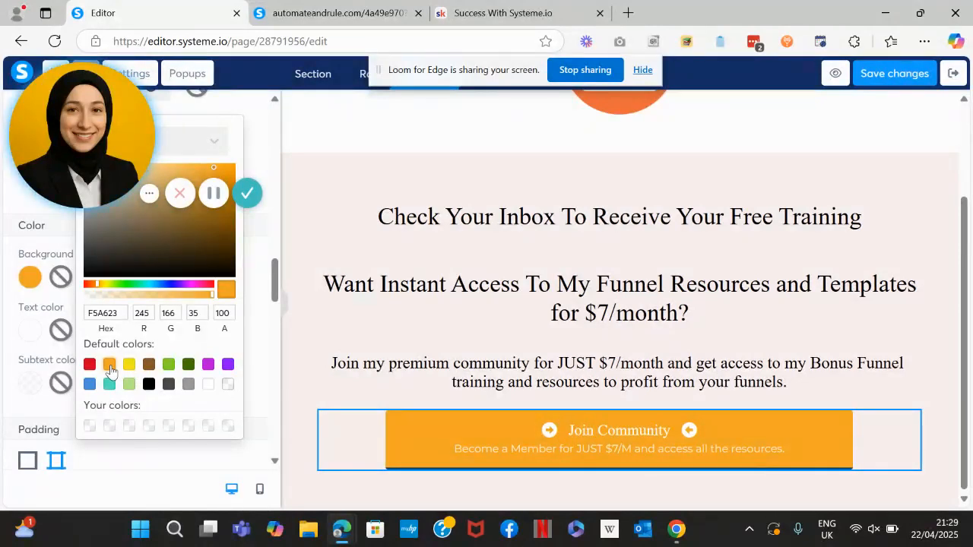
pyautogui.click(258, 387)
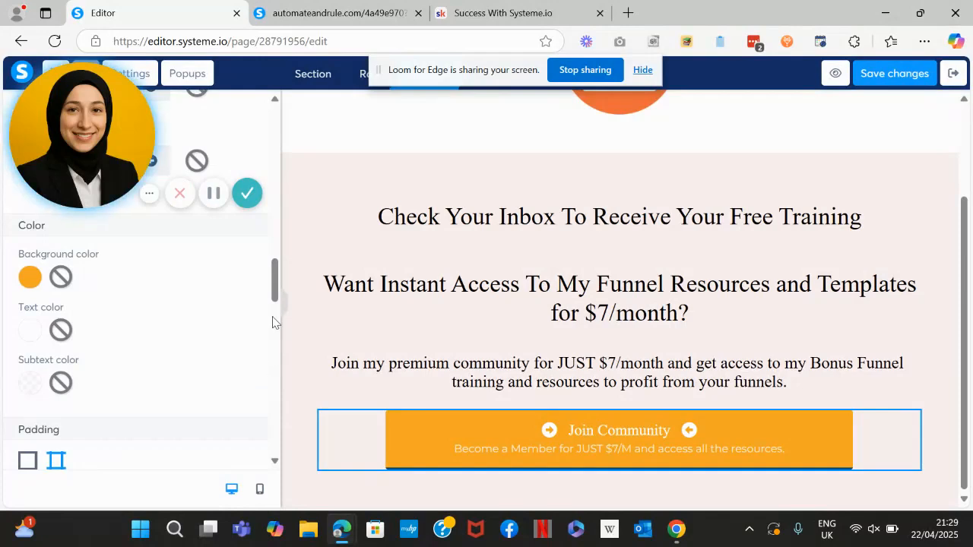
# Set the button's hover-effect background color to black (000000)
pyautogui.scroll(-5, 275, 315)
pyautogui.moveTo(277, 317); pyautogui.dragTo(295, 385)
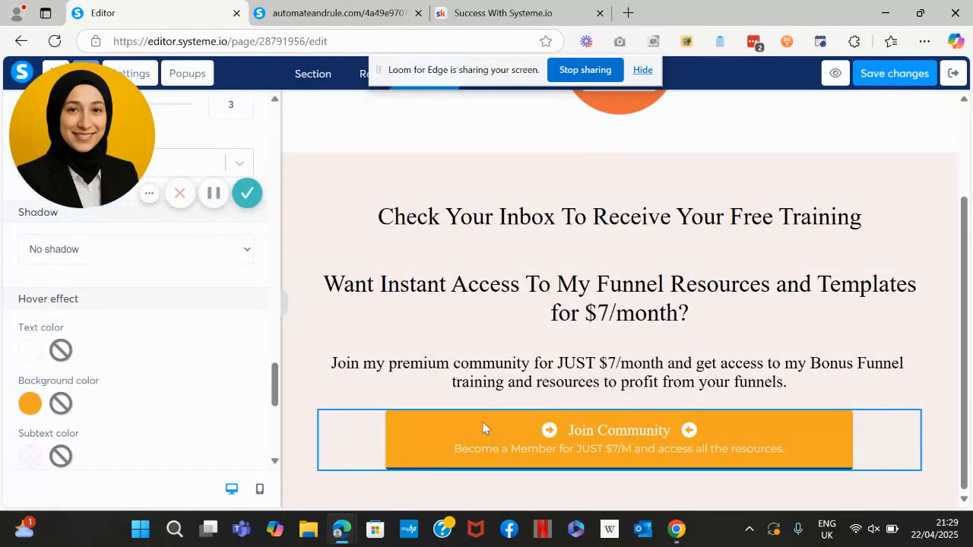
pyautogui.click(27, 350)
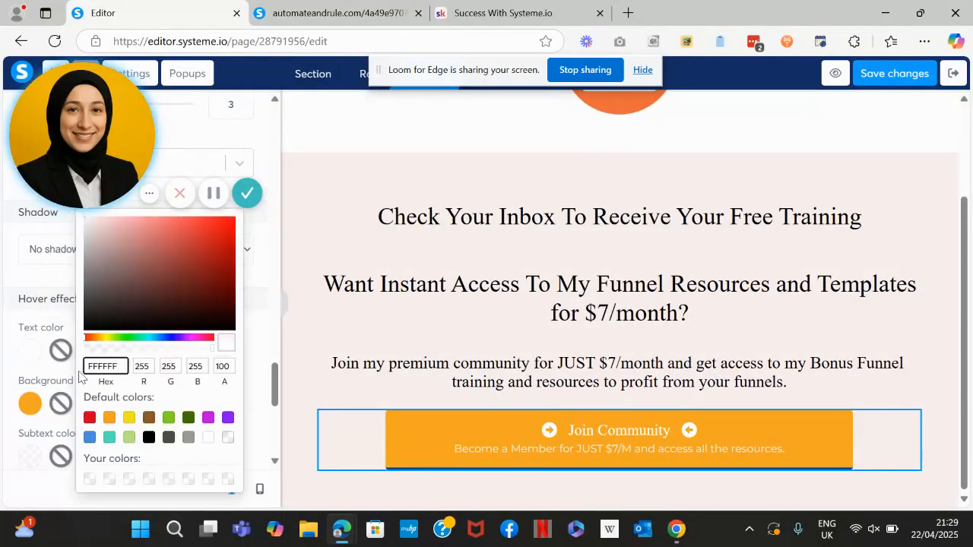
pyautogui.click(30, 403)
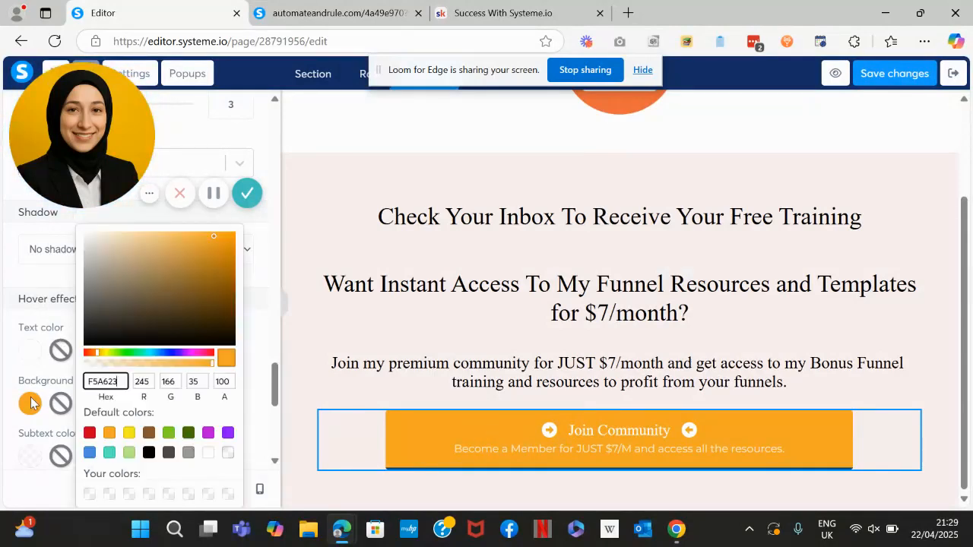
pyautogui.click(149, 453)
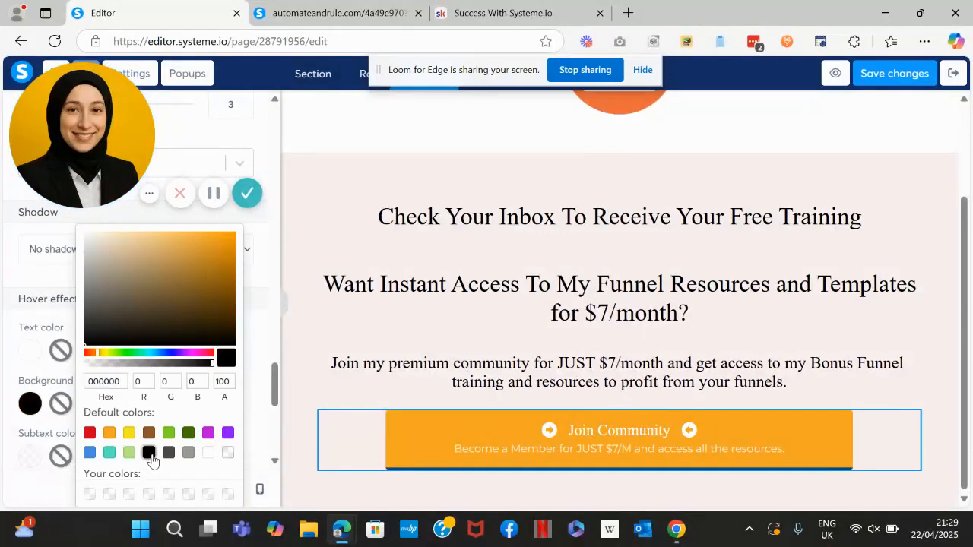
pyautogui.click(261, 358)
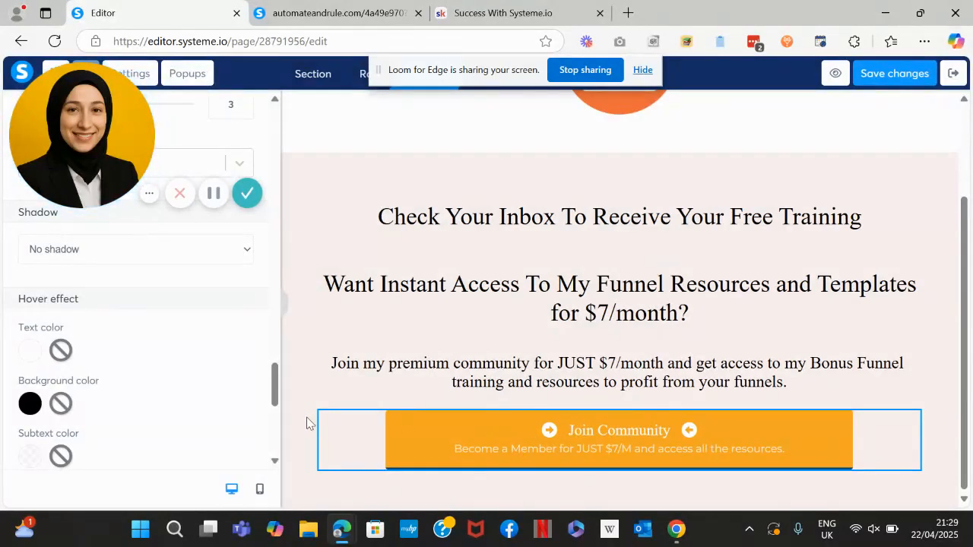
# Save the Thank You page changes and preview the page from top to bottom
pyautogui.moveTo(273, 392); pyautogui.dragTo(289, 150)
pyautogui.moveTo(126, 148); pyautogui.dragTo(151, 402)
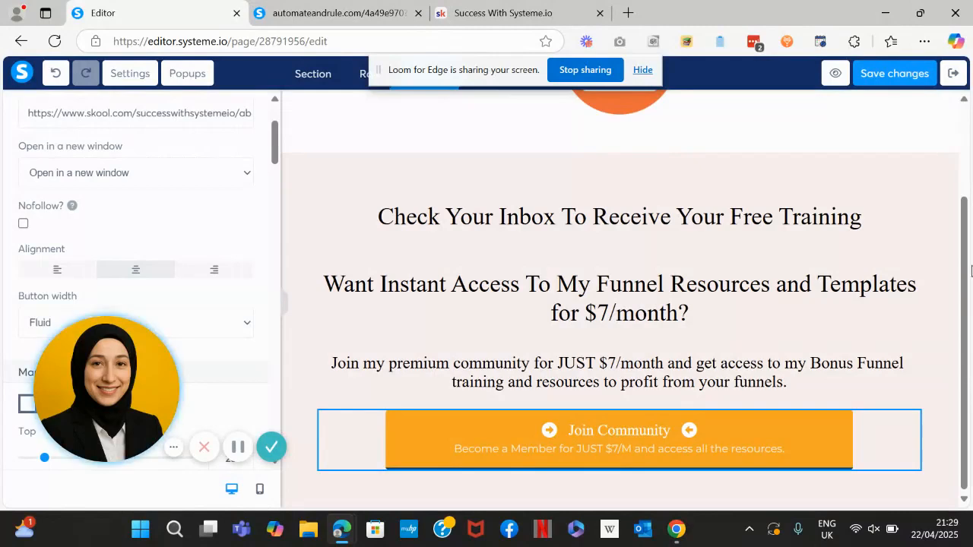
pyautogui.click(895, 81)
pyautogui.click(835, 72)
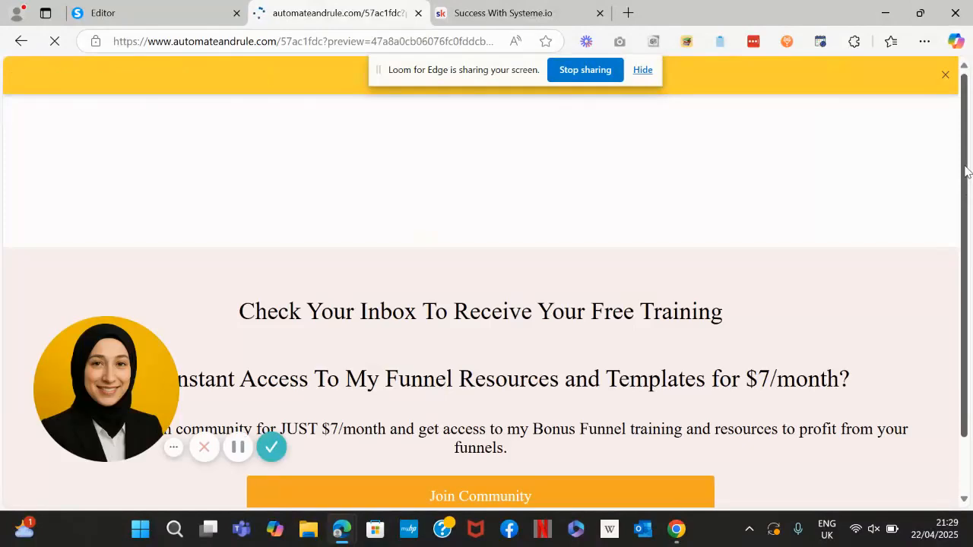
pyautogui.moveTo(967, 181); pyautogui.dragTo(972, 307)
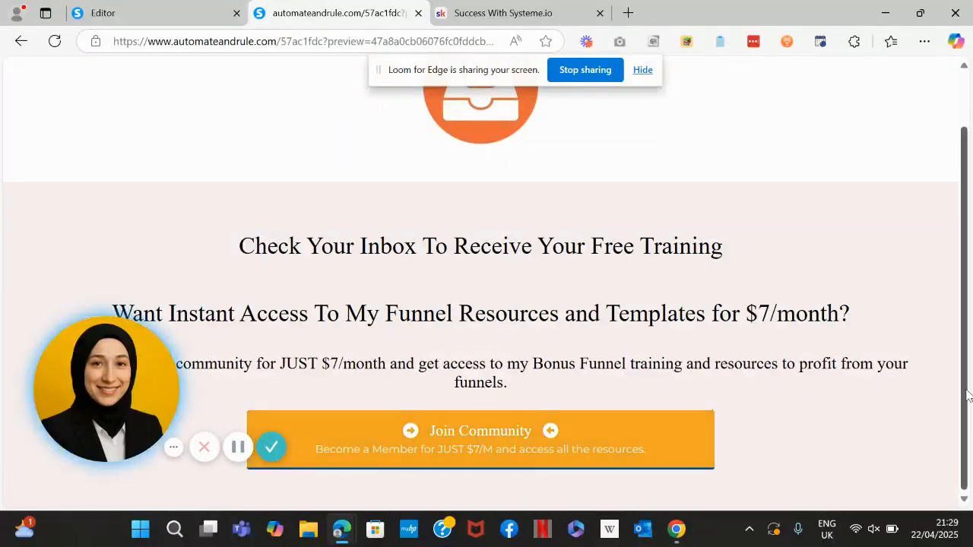
pyautogui.scroll(2, 970, 250)
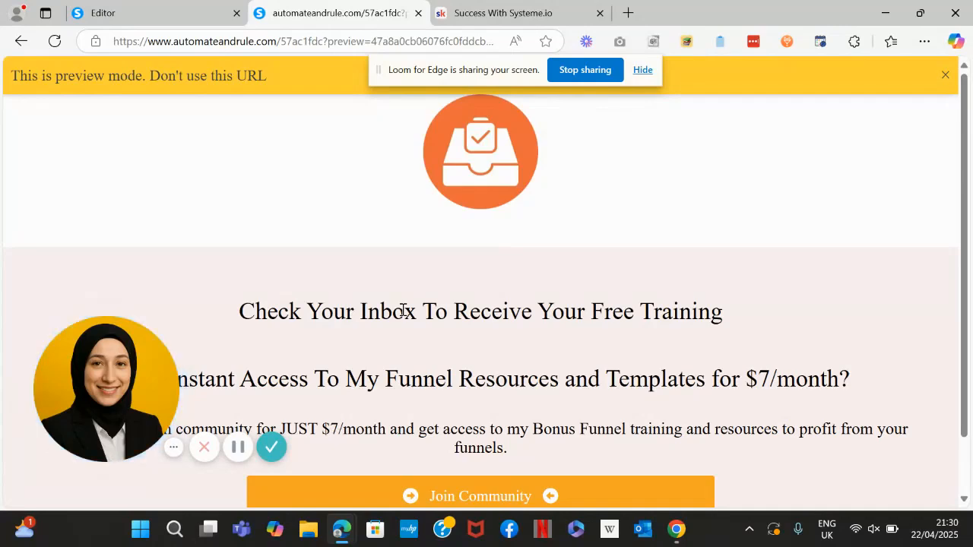
# Switch to the Success With Systeme.io community on Skool and read through its About page
pyautogui.click(513, 9)
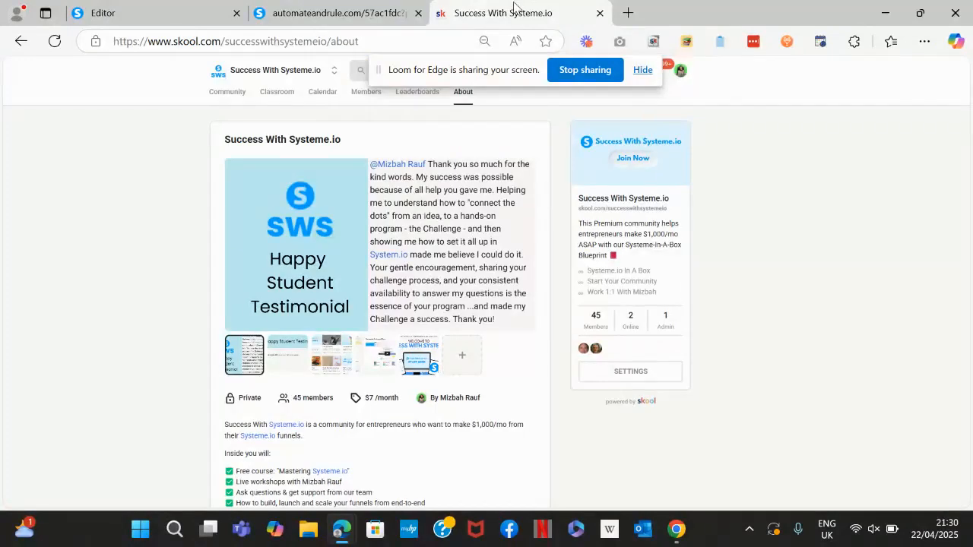
pyautogui.scroll(-1, 706, 96)
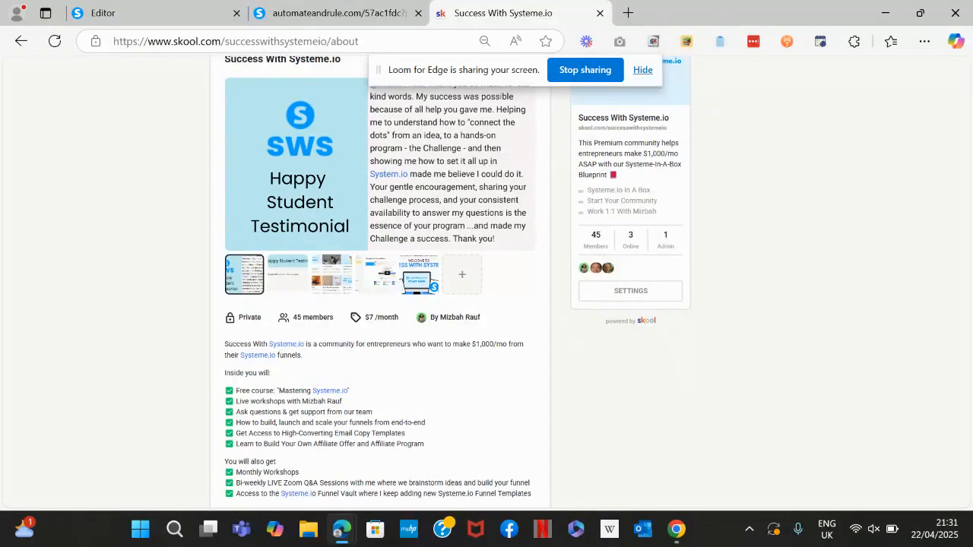
pyautogui.scroll(-1, 585, 380)
pyautogui.scroll(2, 585, 380)
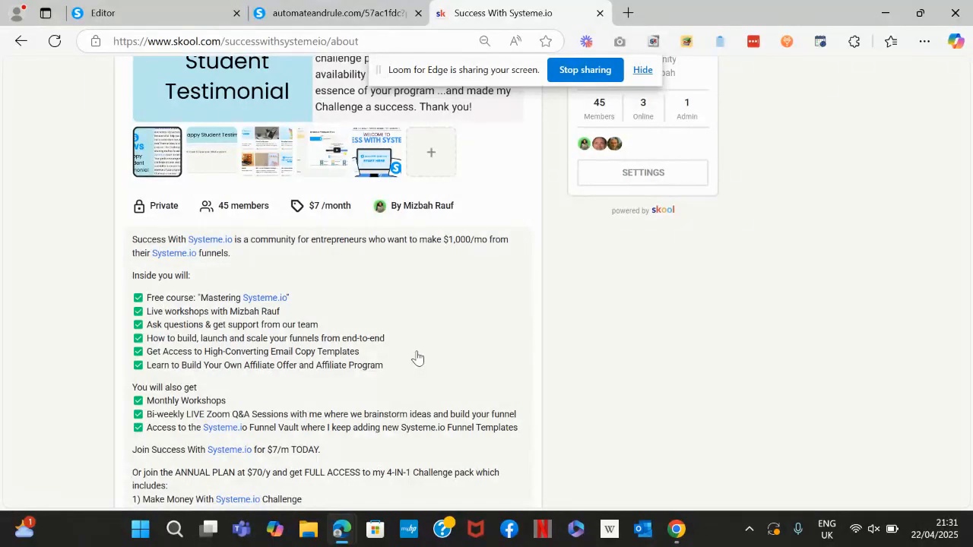
pyautogui.scroll(4, 266, 353)
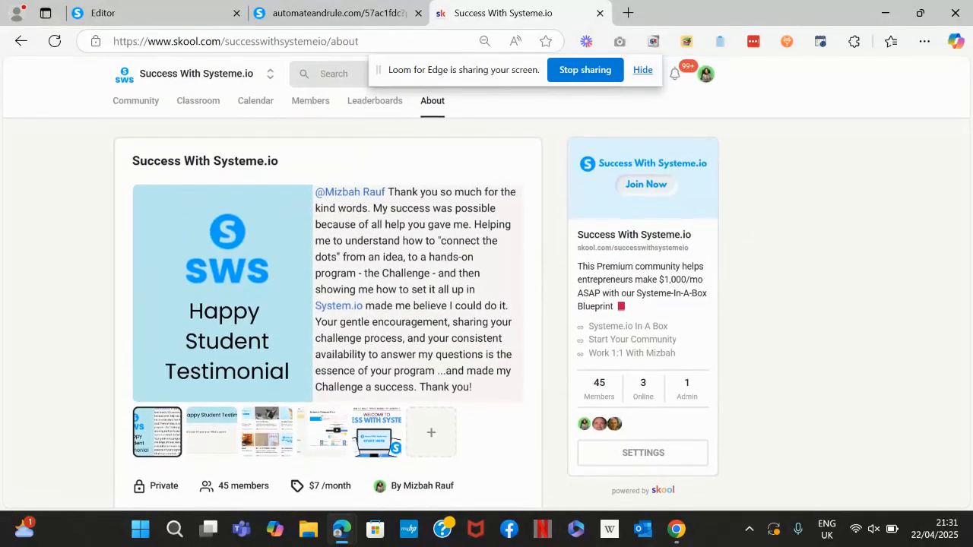
# Open the community's Classroom and look through all of its course modules
pyautogui.click(199, 102)
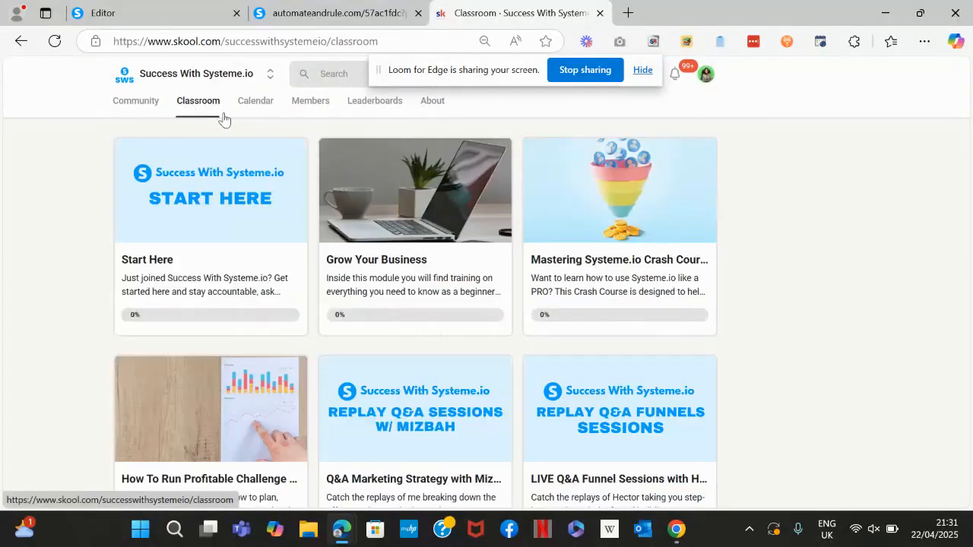
pyautogui.scroll(-4, 903, 184)
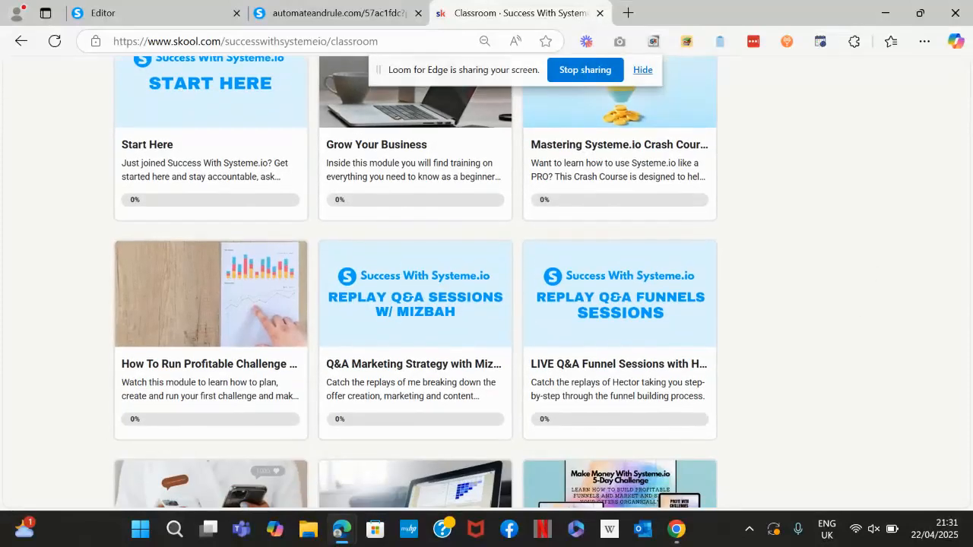
pyautogui.scroll(-4, 416, 286)
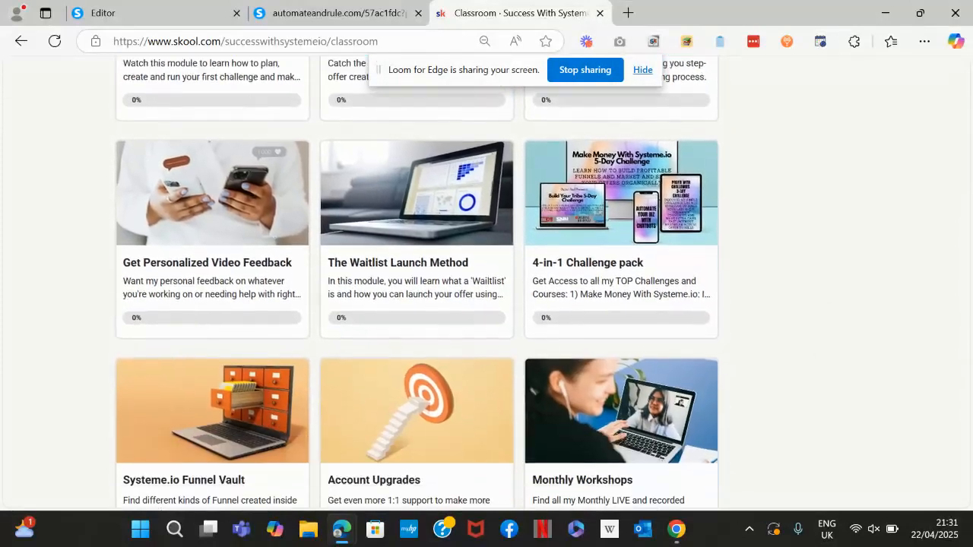
pyautogui.scroll(-3, 894, 187)
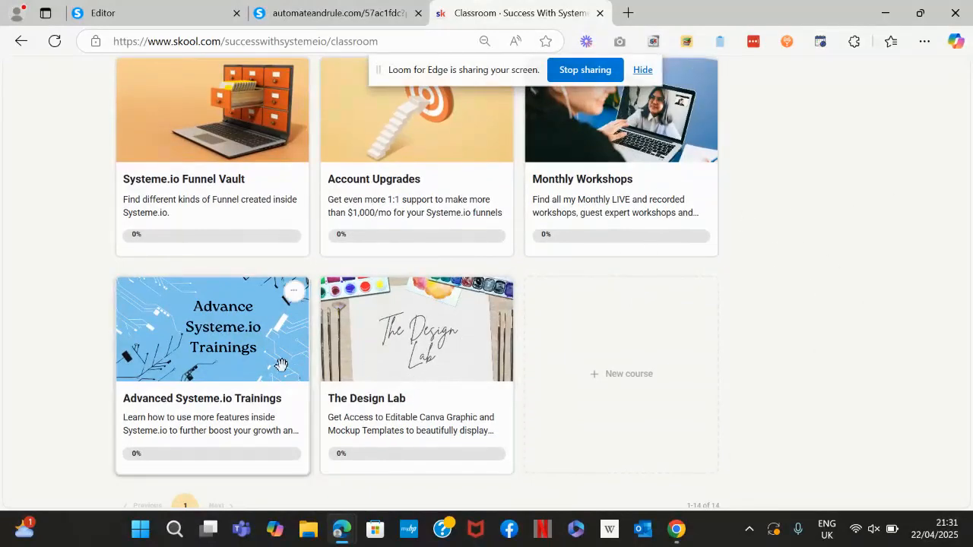
pyautogui.scroll(1, 281, 365)
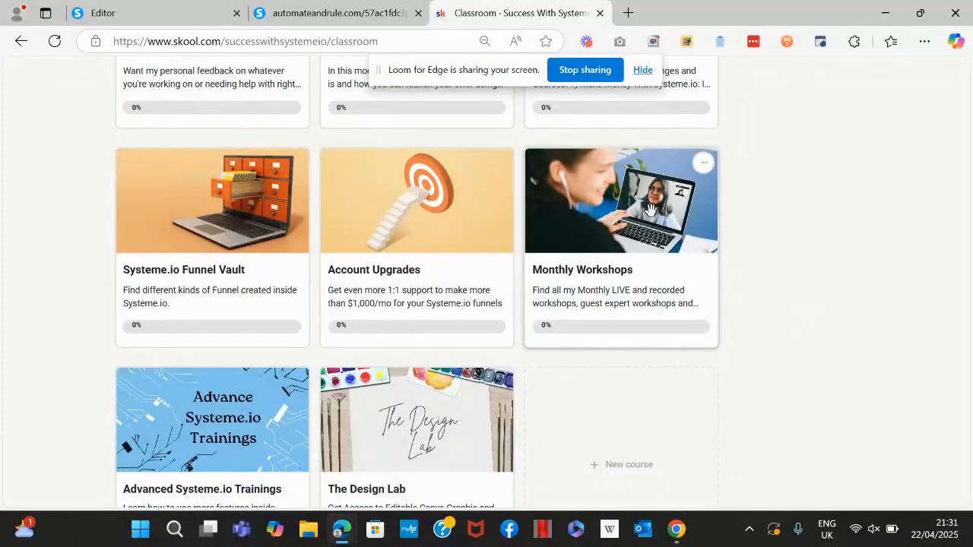
pyautogui.scroll(2, 667, 216)
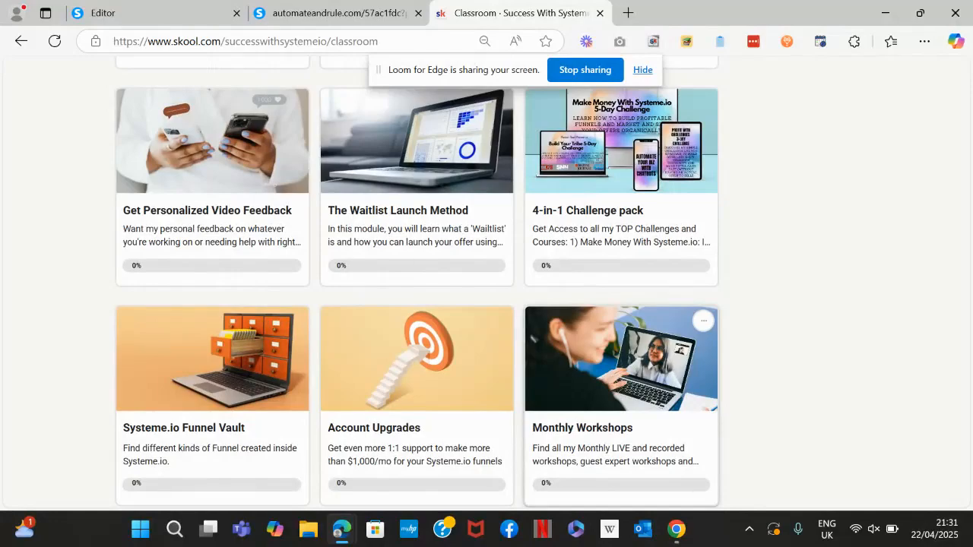
pyautogui.scroll(1, 621, 426)
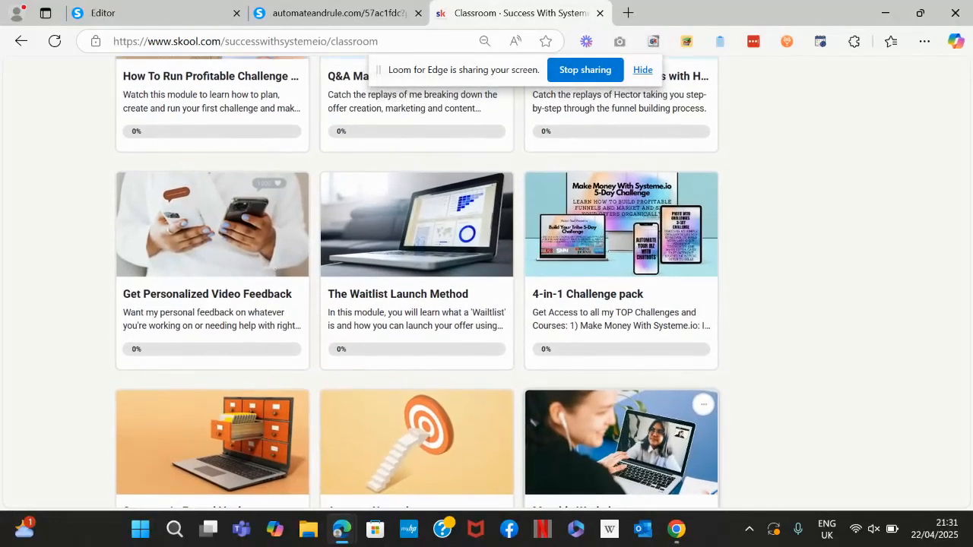
pyautogui.scroll(3, 418, 283)
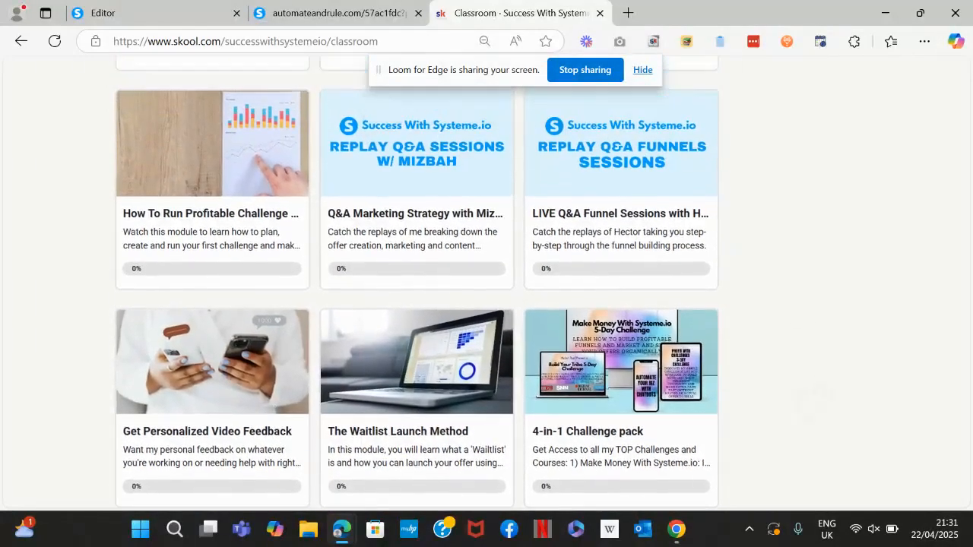
pyautogui.scroll(2, 637, 269)
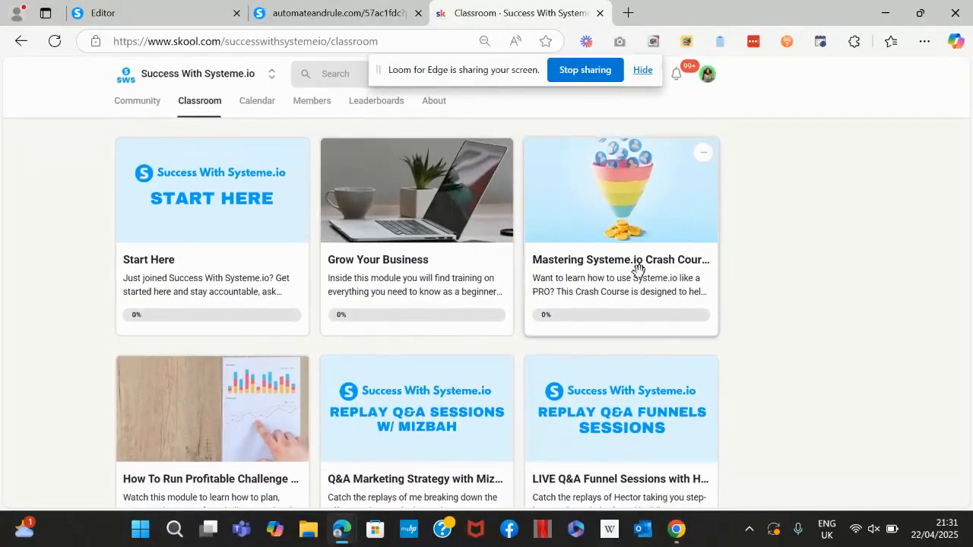